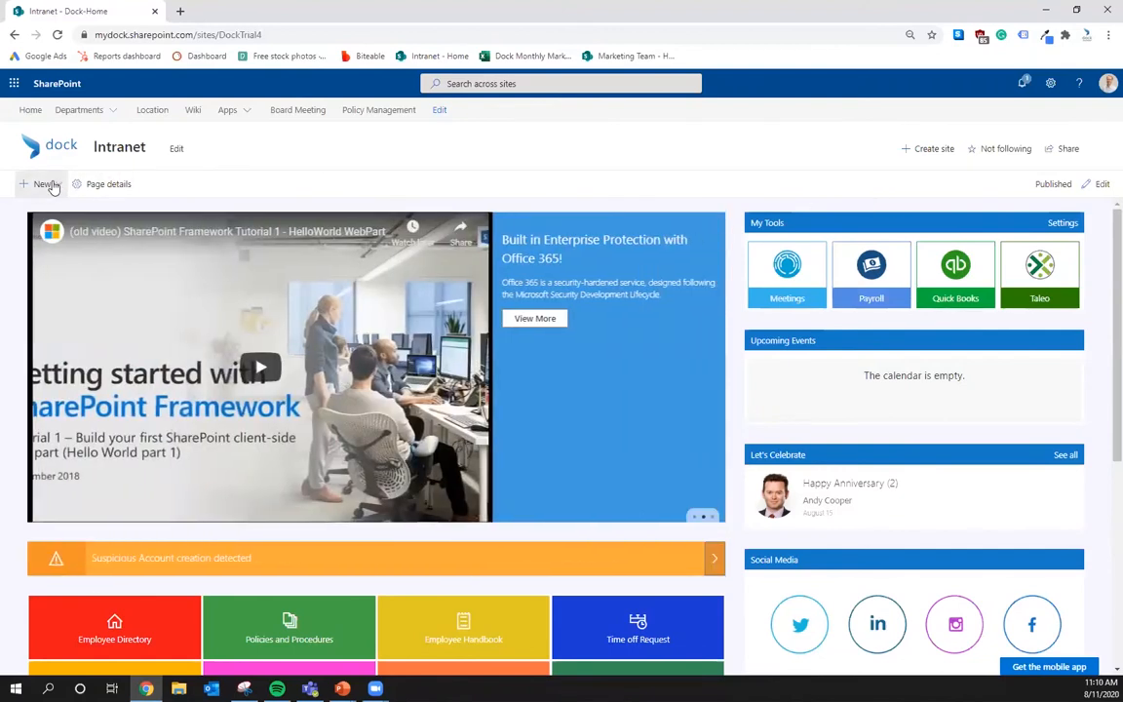
- Create a new site page from the Blank template
{"action": "left_click", "coordinate": [49, 184]}
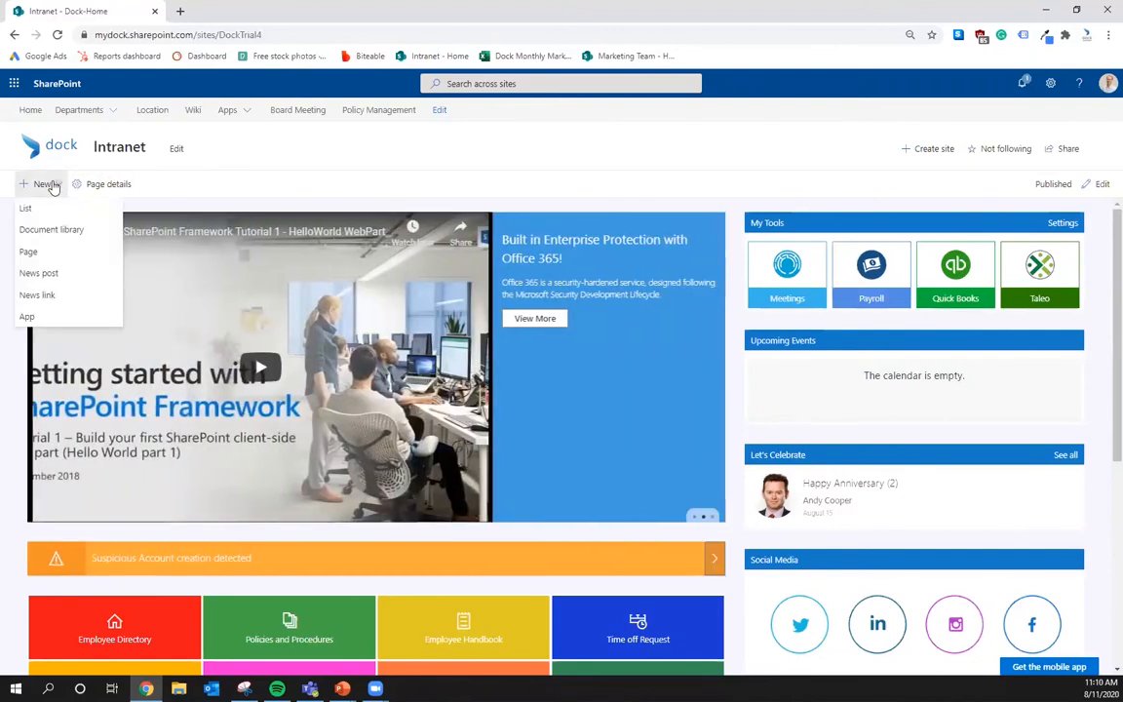
{"action": "left_click", "coordinate": [39, 252]}
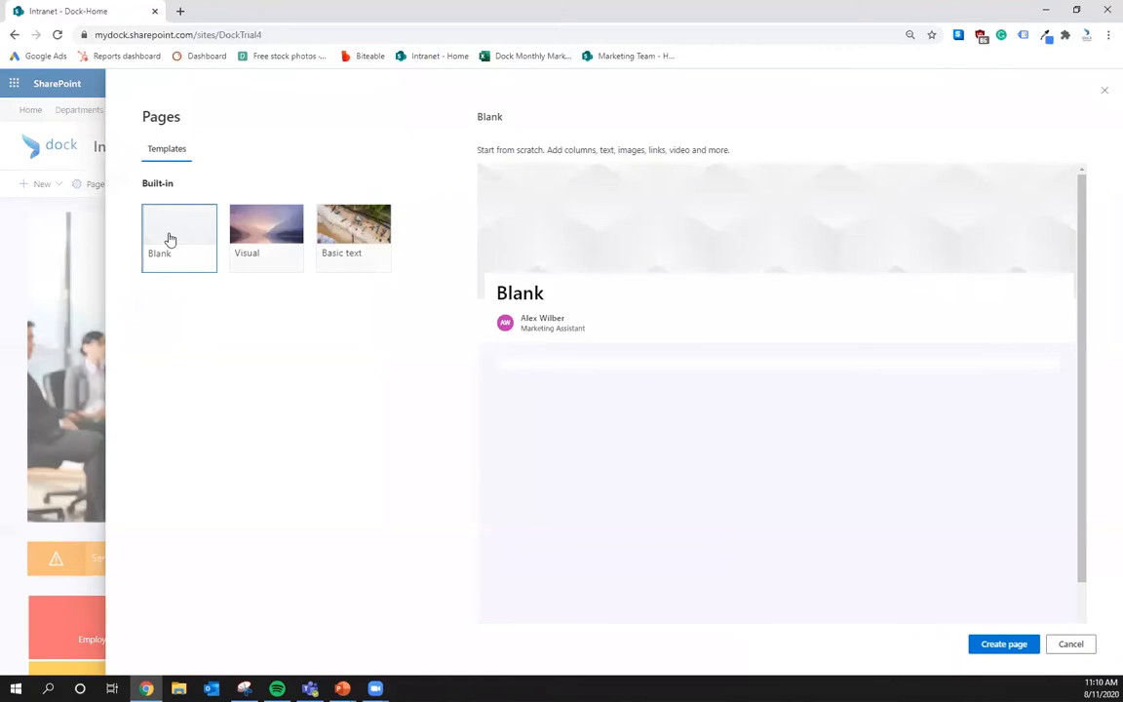
{"action": "left_click", "coordinate": [998, 647]}
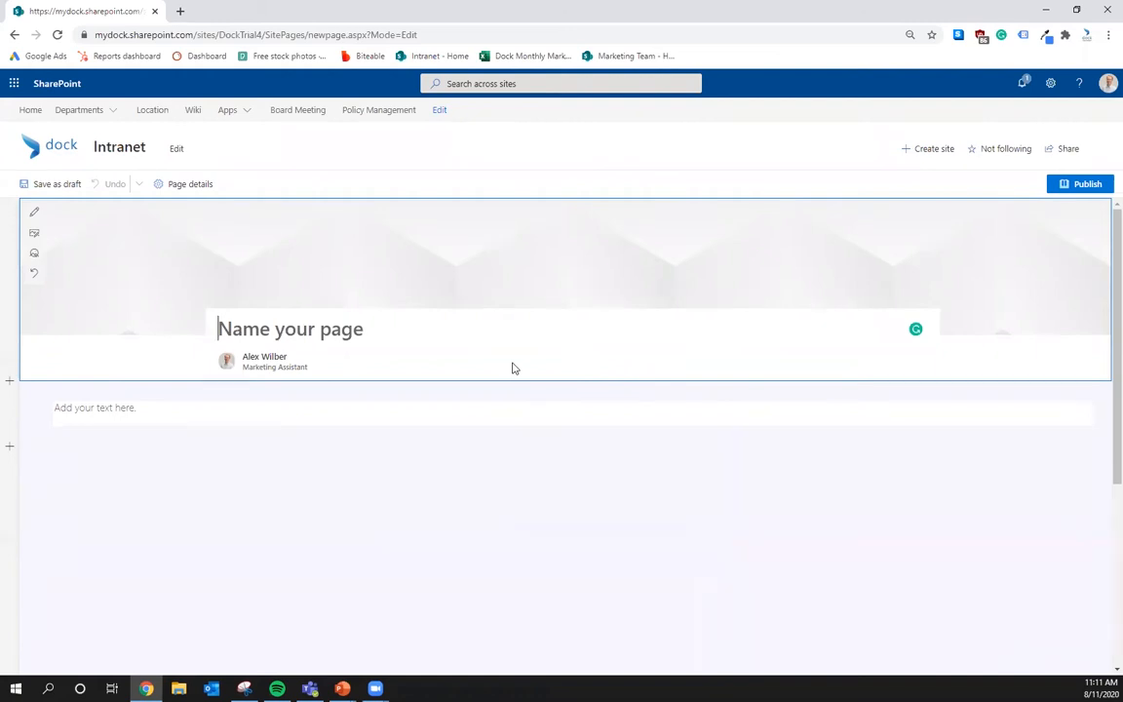
- Title the new page 'Webinar Demo Page'
{"action": "type", "text": "Webinar Demo PPage"}
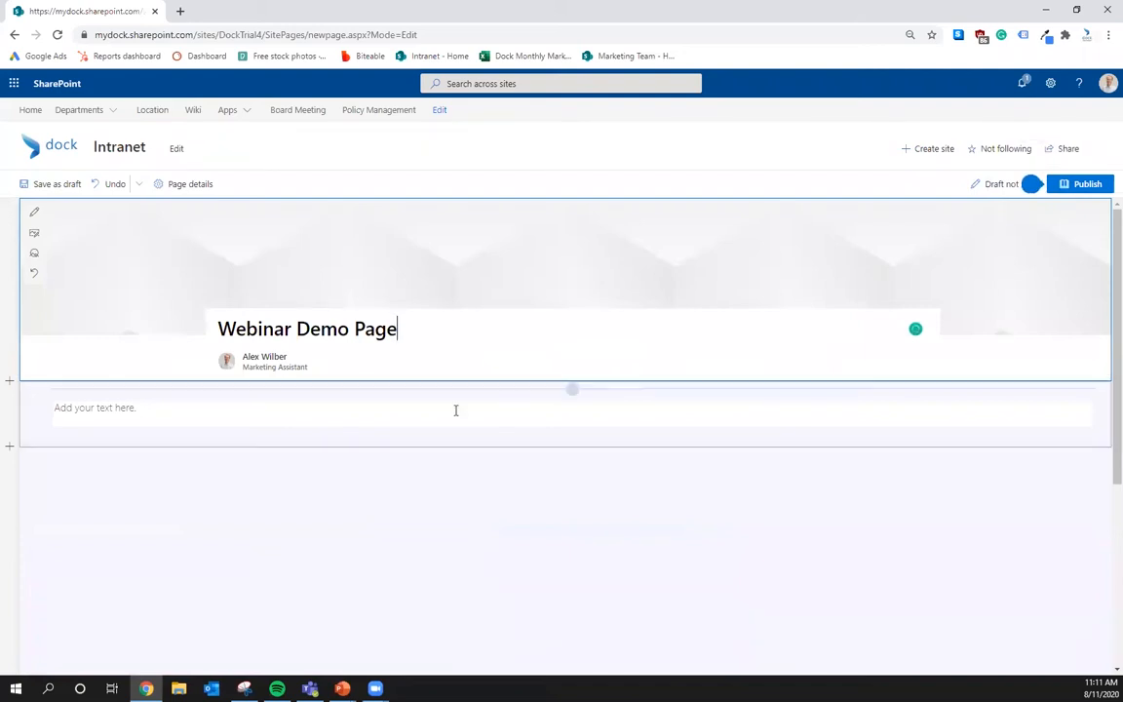
{"action": "left_click", "coordinate": [316, 504]}
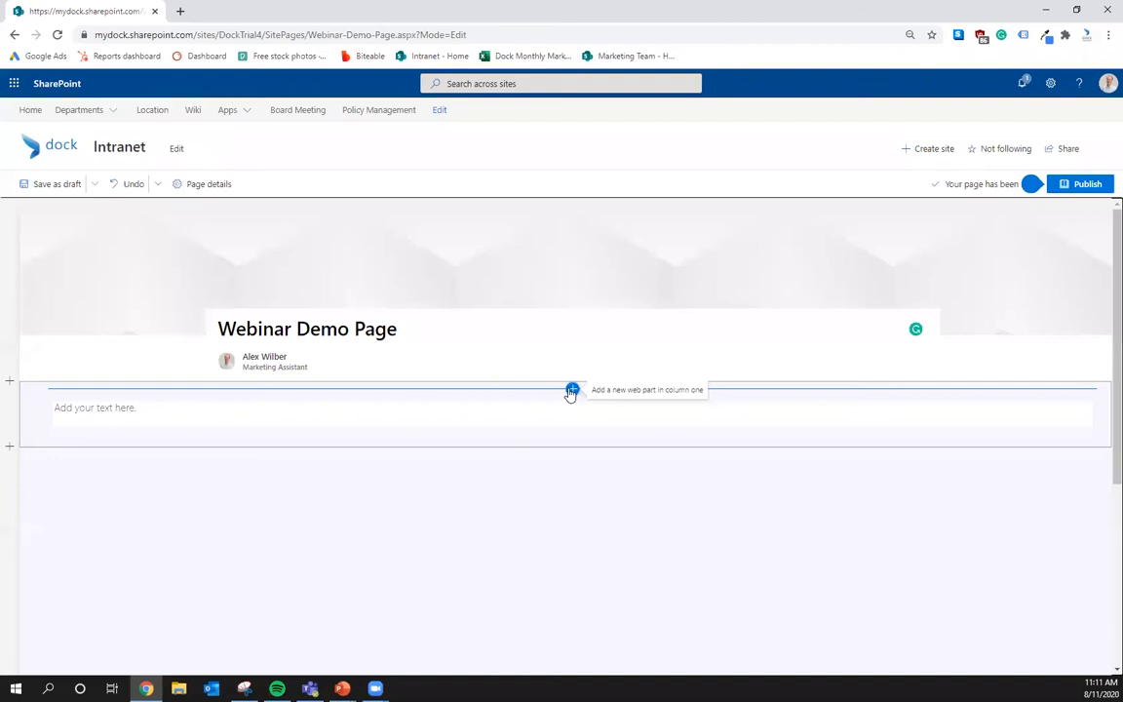
- Insert a Highlighted content web part showing most recent documents beneath the page title
{"action": "left_click", "coordinate": [571, 390]}
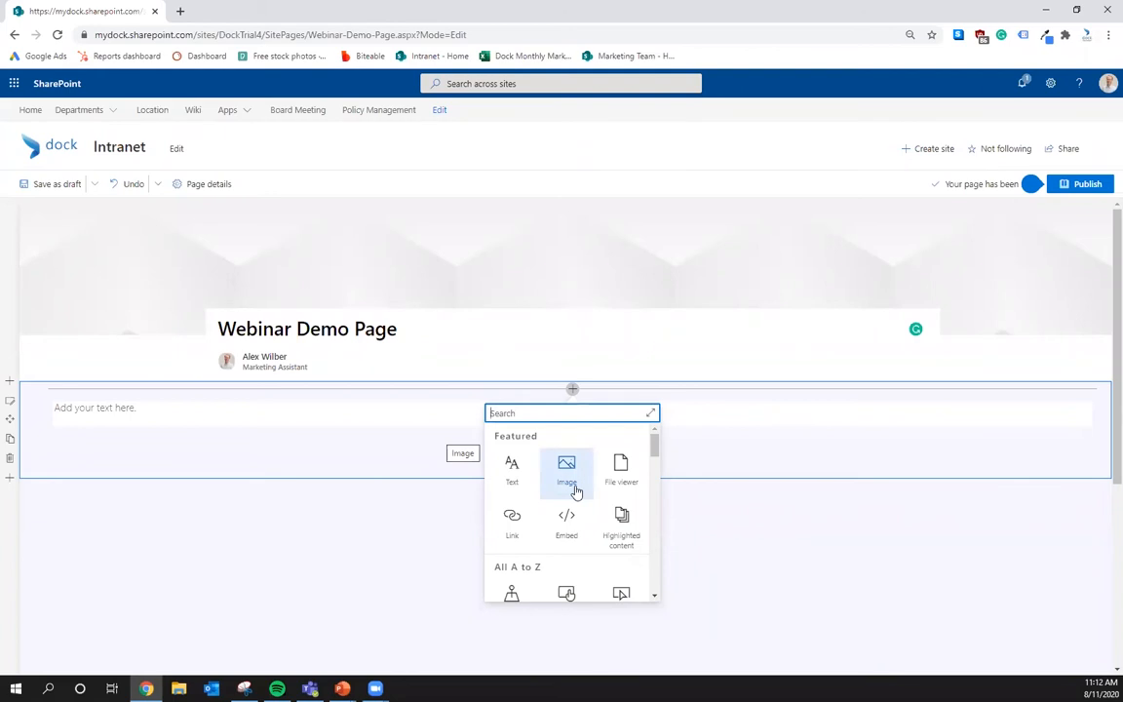
{"action": "left_click", "coordinate": [620, 526]}
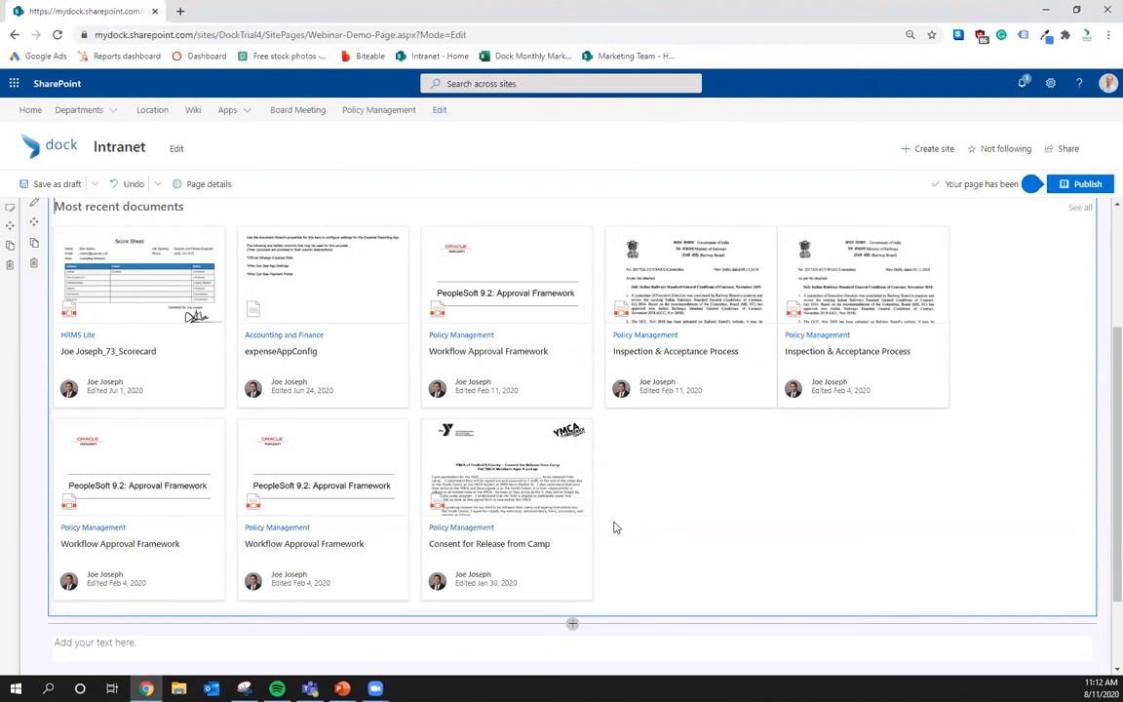
{"action": "scroll", "coordinate": [239, 405], "scroll_direction": "up", "scroll_amount": 1}
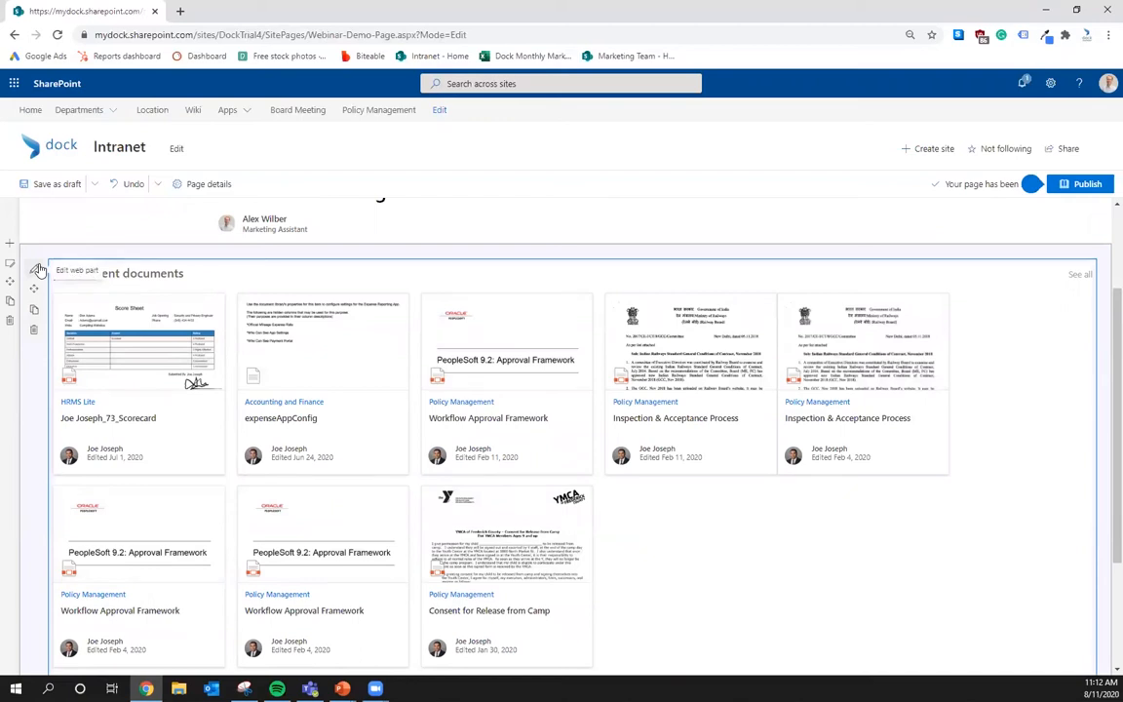
{"action": "left_click", "coordinate": [36, 270]}
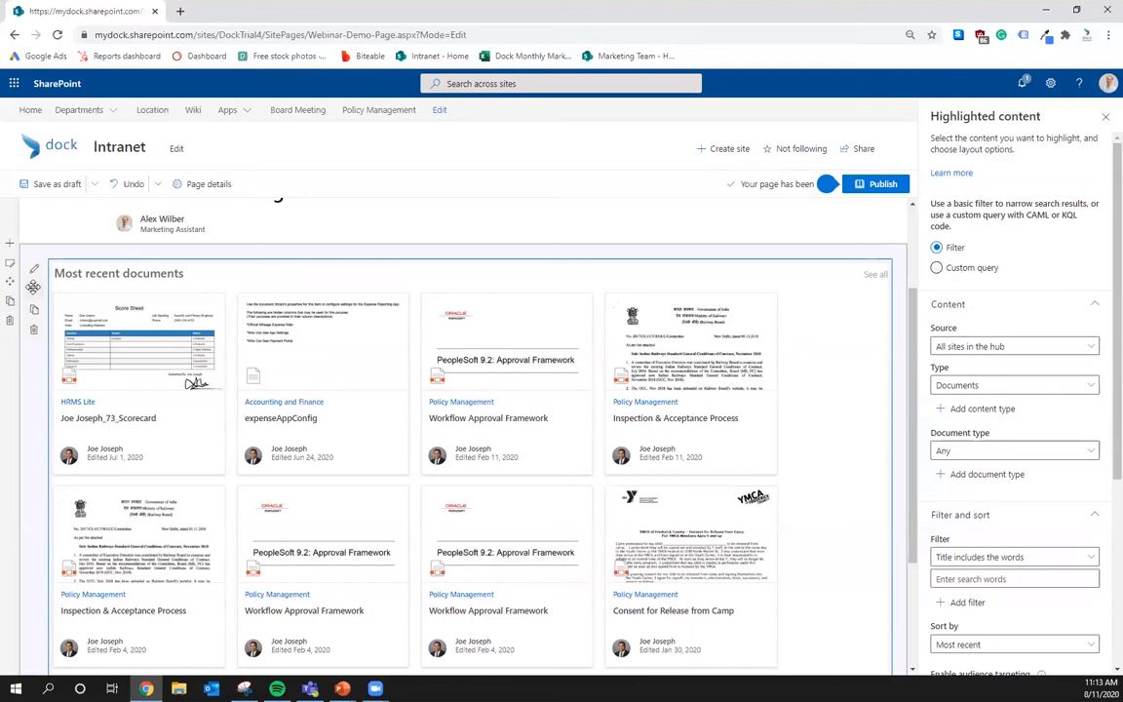
- Move the Most recent documents web part under the title and duplicate it
{"action": "left_click_drag", "start_coordinate": [33, 287], "coordinate": [534, 430]}
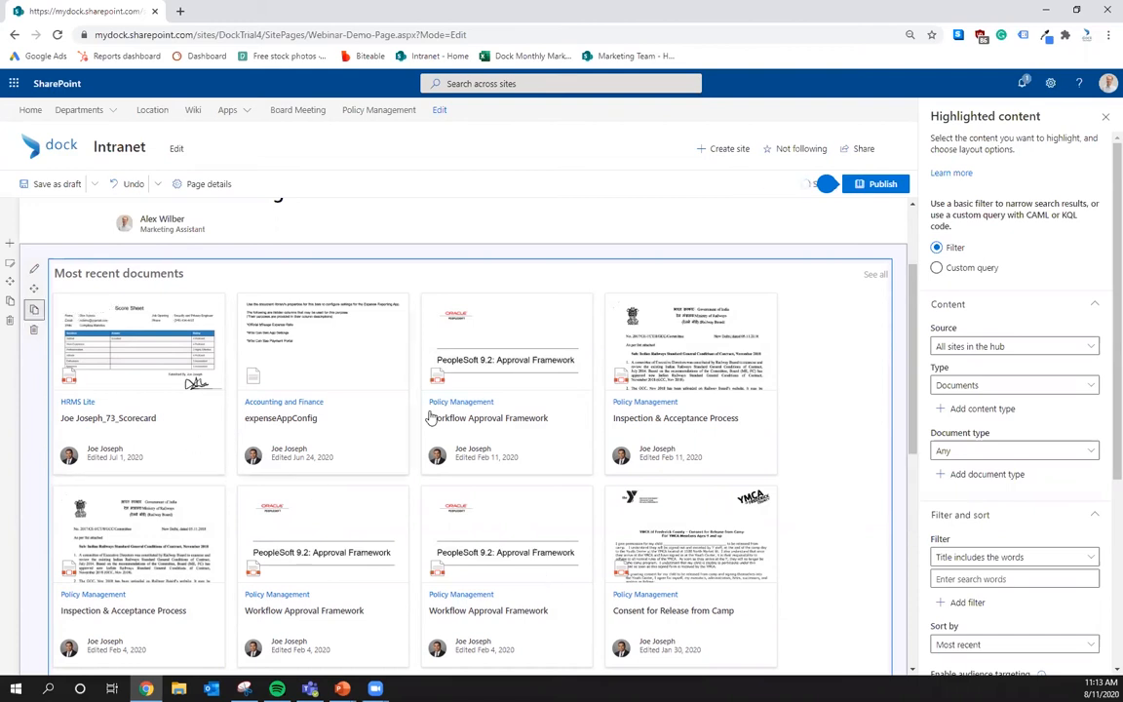
{"action": "left_click", "coordinate": [36, 312]}
{"action": "scroll", "coordinate": [509, 510], "scroll_direction": "up", "scroll_amount": 2}
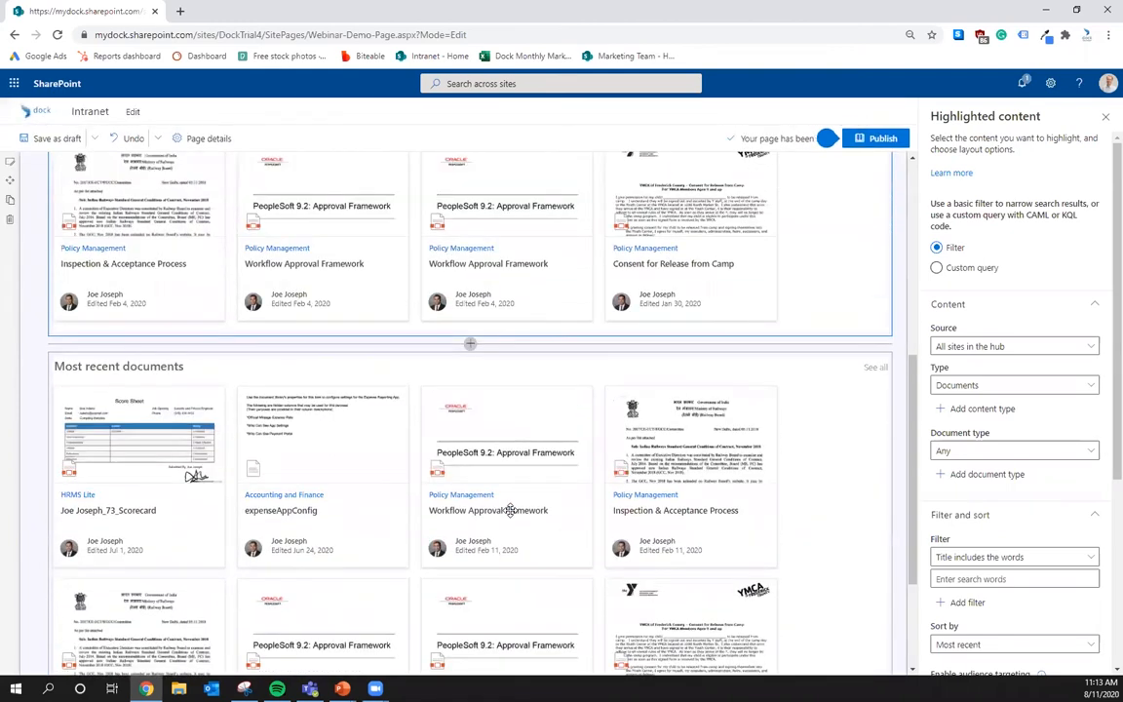
{"action": "scroll", "coordinate": [507, 543], "scroll_direction": "down", "scroll_amount": 1}
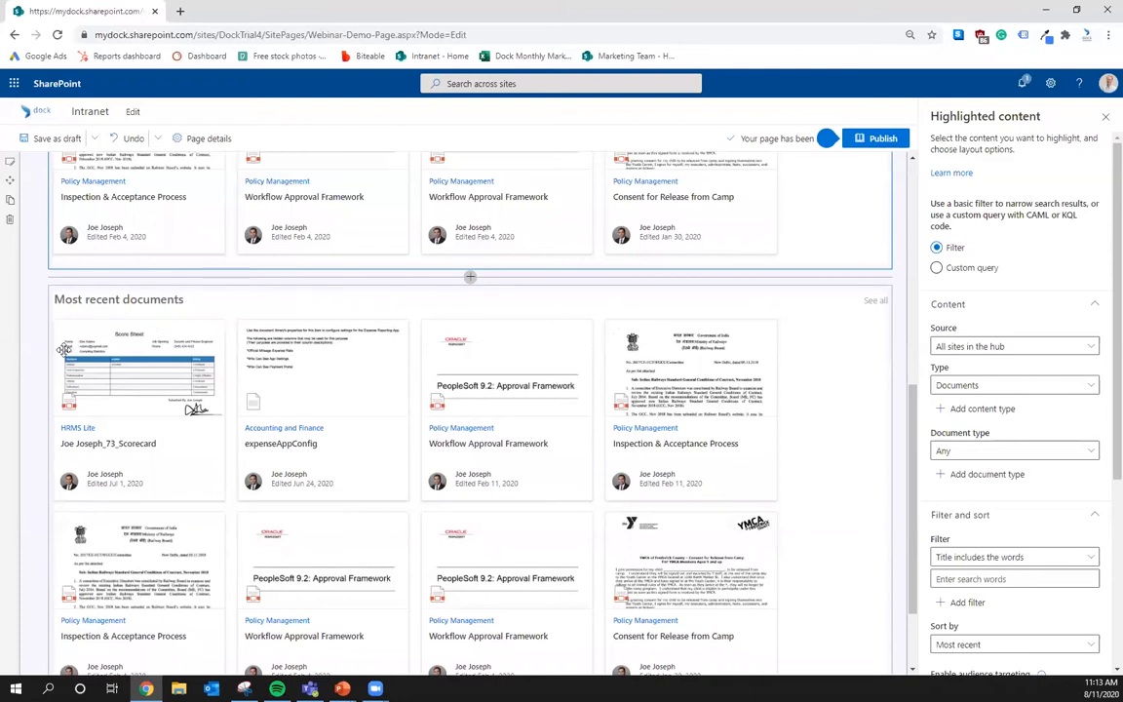
{"action": "scroll", "coordinate": [20, 259], "scroll_direction": "up", "scroll_amount": 10}
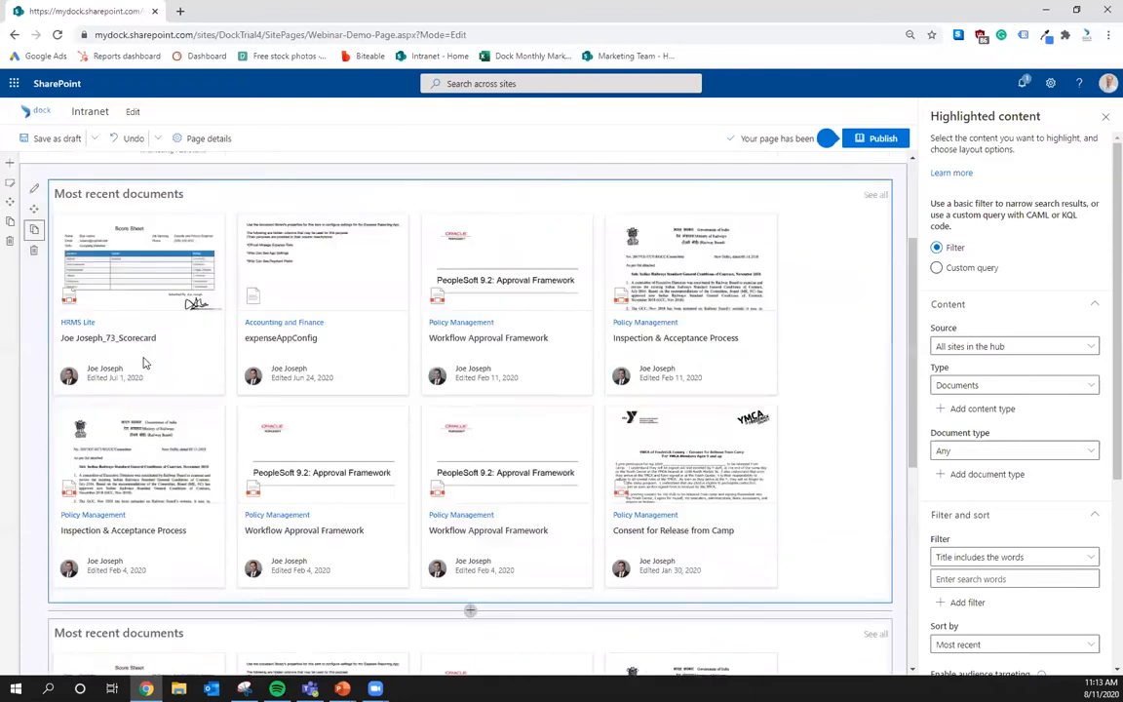
{"action": "left_click", "coordinate": [35, 254]}
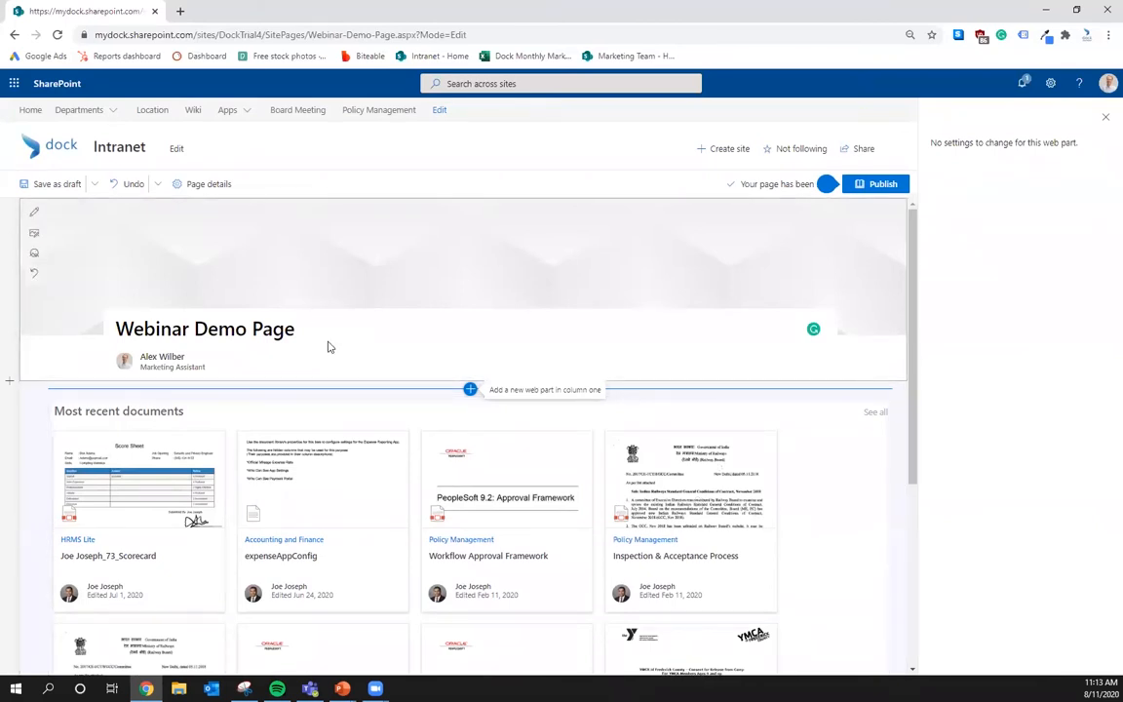
- Undo the last page change and check the Save as draft options
{"action": "left_click", "coordinate": [132, 190]}
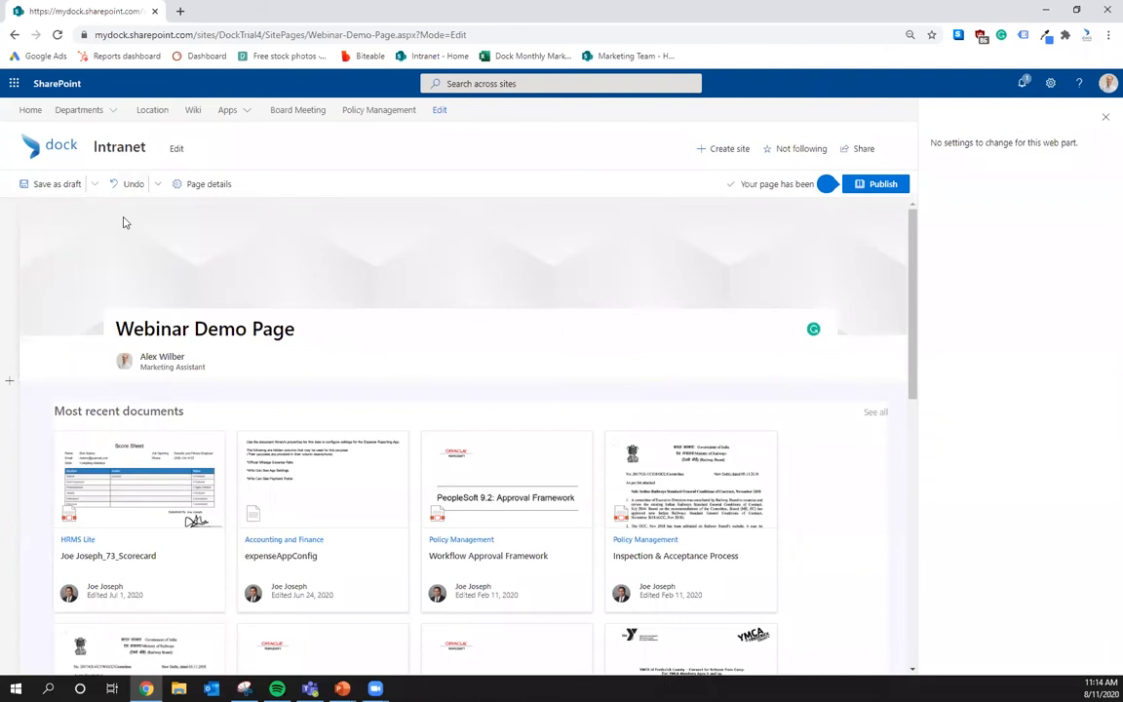
{"action": "left_click", "coordinate": [97, 184]}
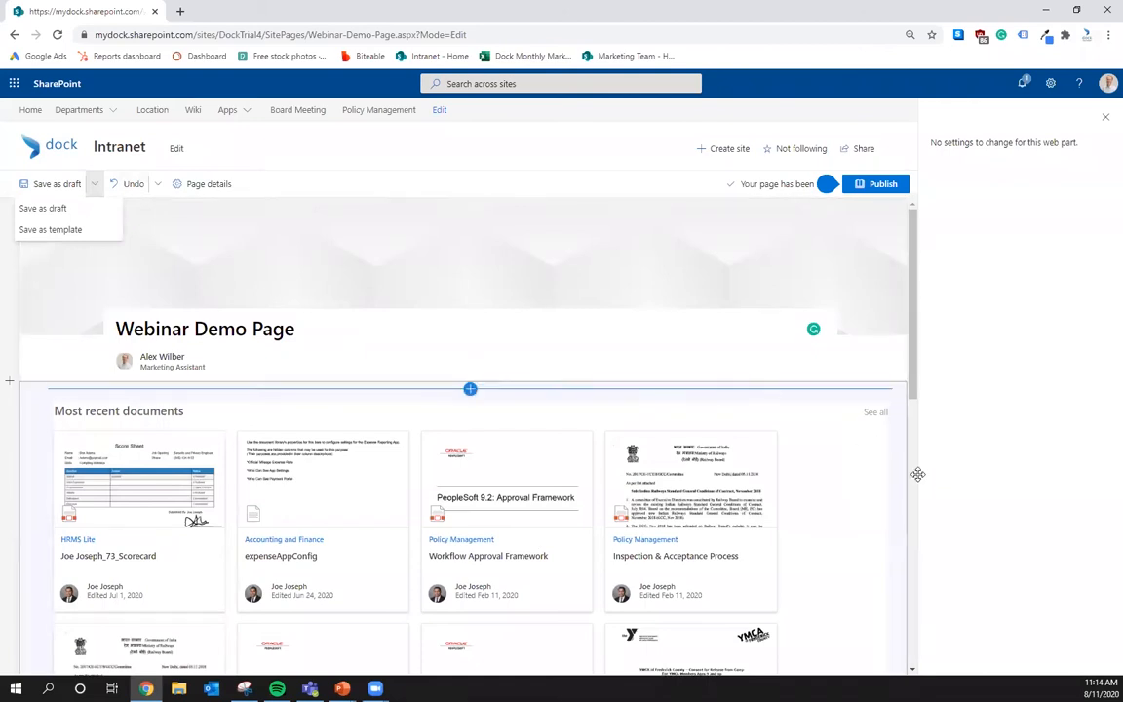
{"action": "scroll", "coordinate": [58, 413], "scroll_direction": "down", "scroll_amount": 1}
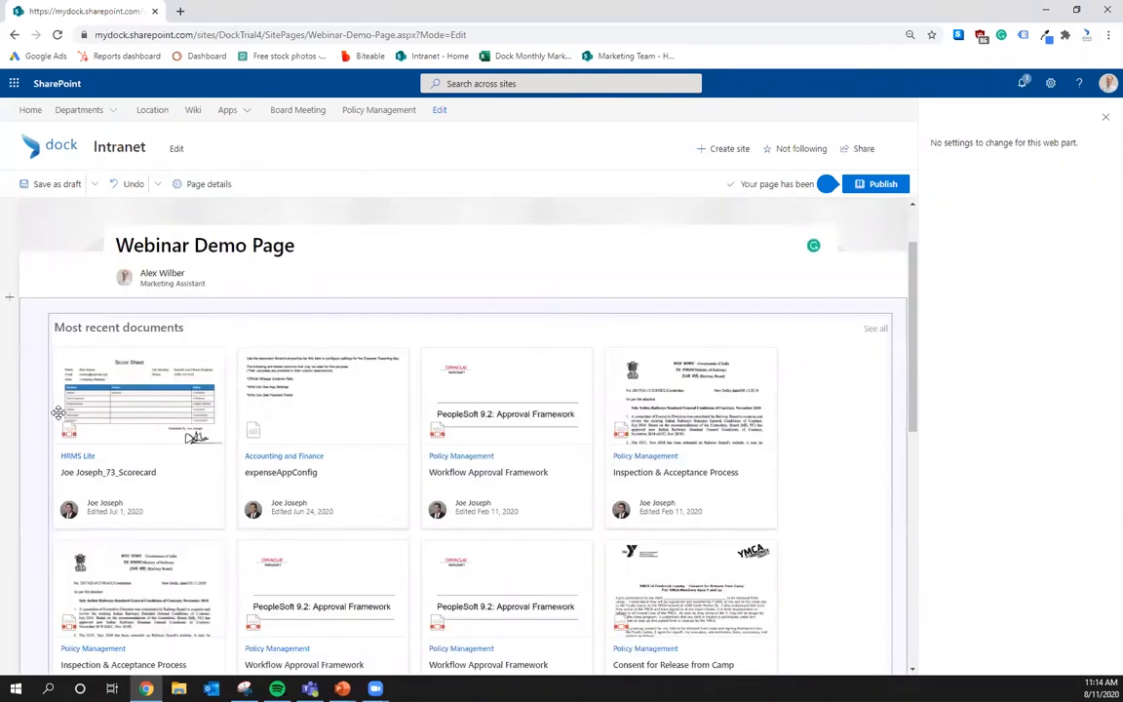
{"action": "scroll", "coordinate": [58, 413], "scroll_direction": "down", "scroll_amount": 1}
- Delete both Most recent documents web parts from the page
{"action": "left_click", "coordinate": [154, 298]}
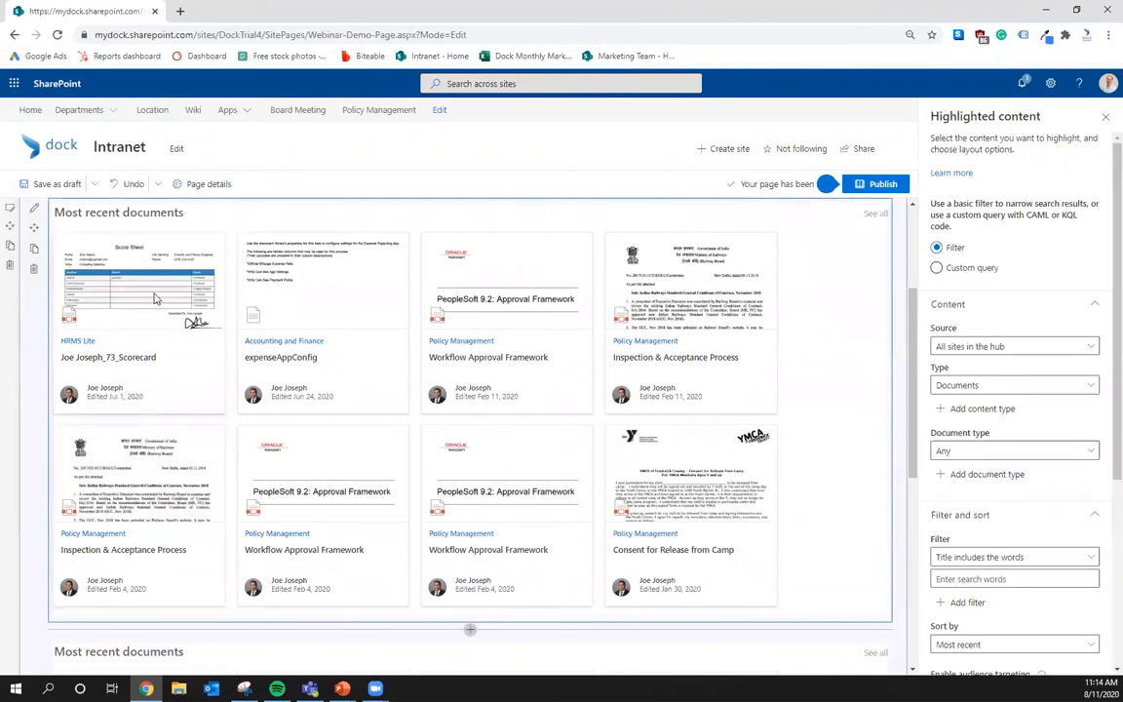
{"action": "left_click", "coordinate": [33, 269]}
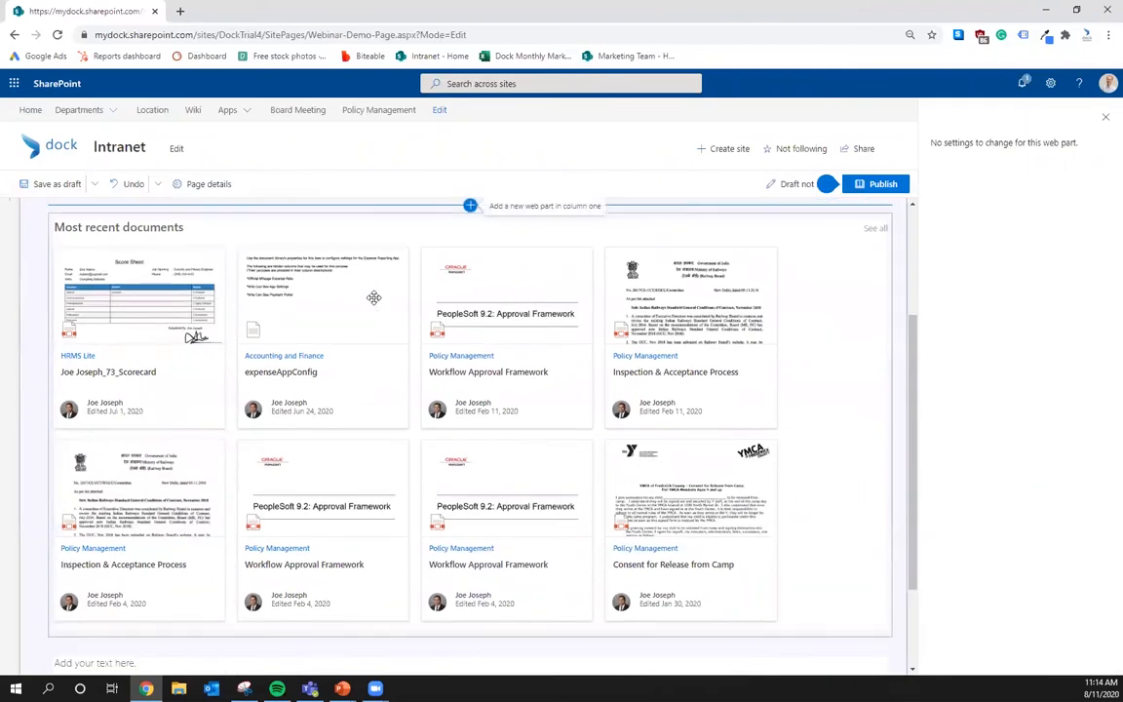
{"action": "left_click", "coordinate": [35, 308]}
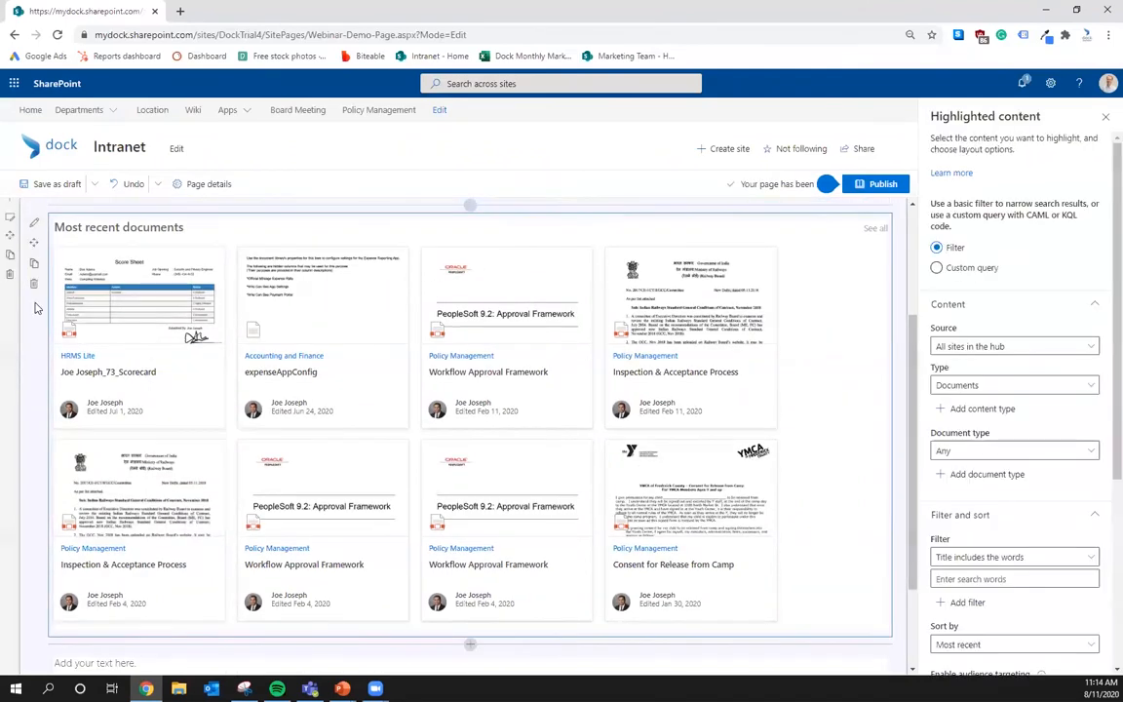
{"action": "scroll", "coordinate": [36, 308], "scroll_direction": "up", "scroll_amount": 2}
{"action": "left_click", "coordinate": [35, 468]}
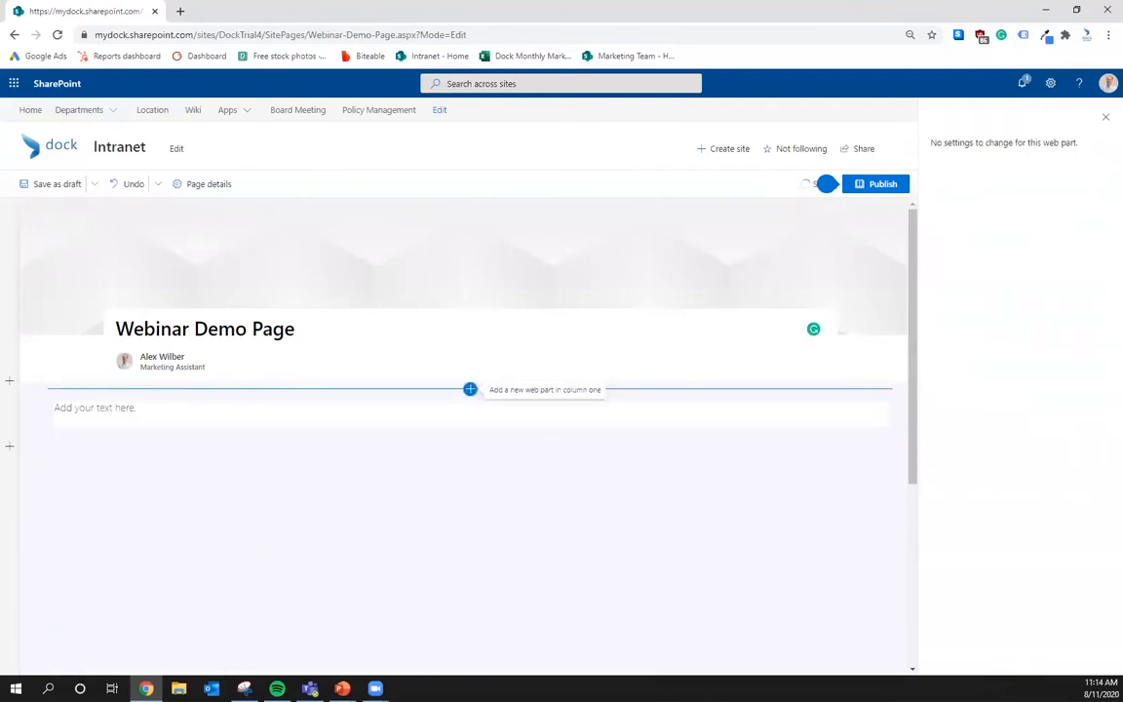
{"action": "left_click", "coordinate": [468, 389]}
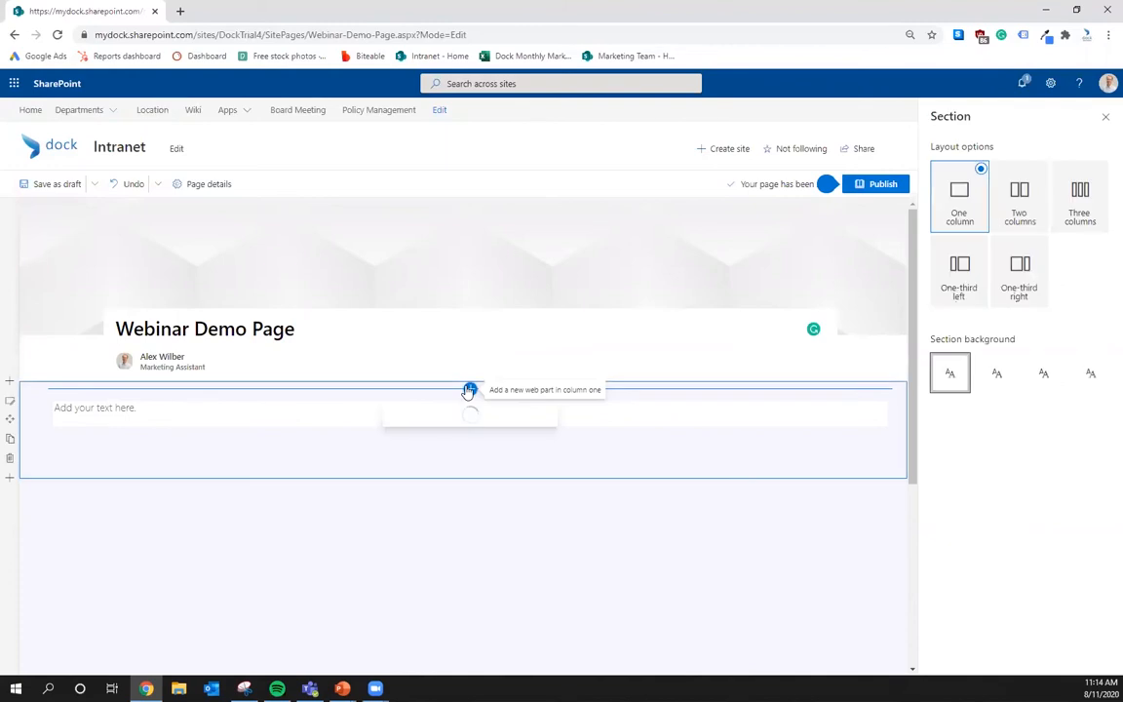
- Browse the web part picker and add a Document library web part to the first section
{"action": "scroll", "coordinate": [505, 510], "scroll_direction": "down", "scroll_amount": 2}
{"action": "scroll", "coordinate": [503, 511], "scroll_direction": "down", "scroll_amount": 3}
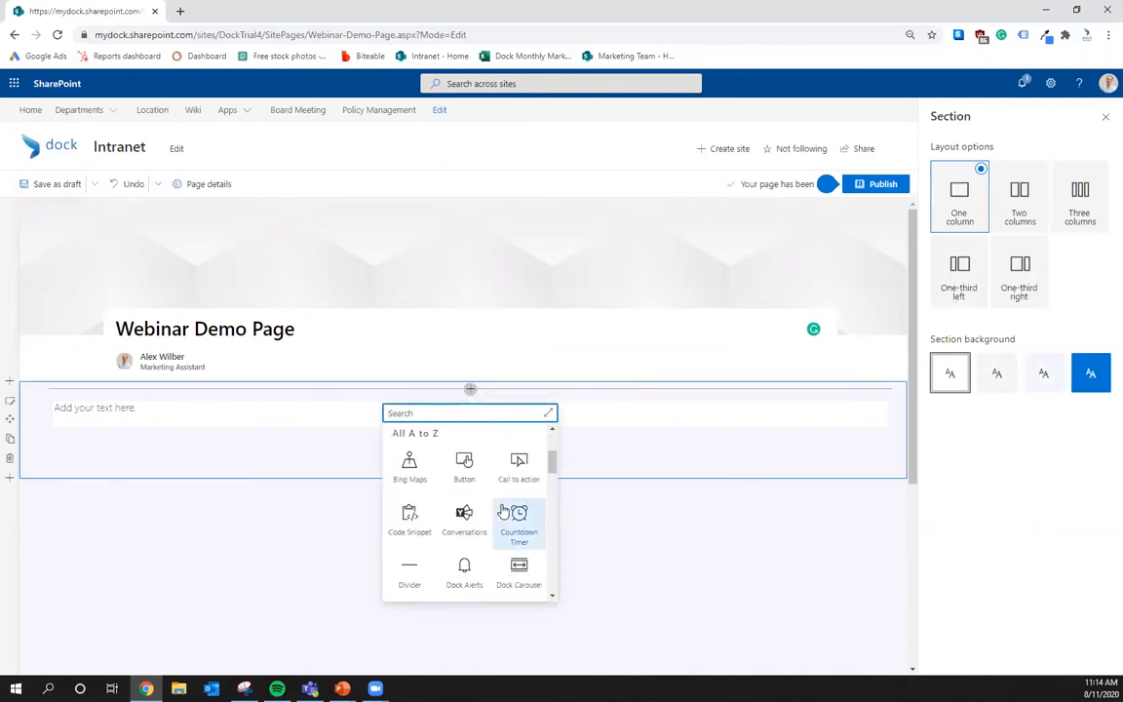
{"action": "scroll", "coordinate": [497, 518], "scroll_direction": "down", "scroll_amount": 2}
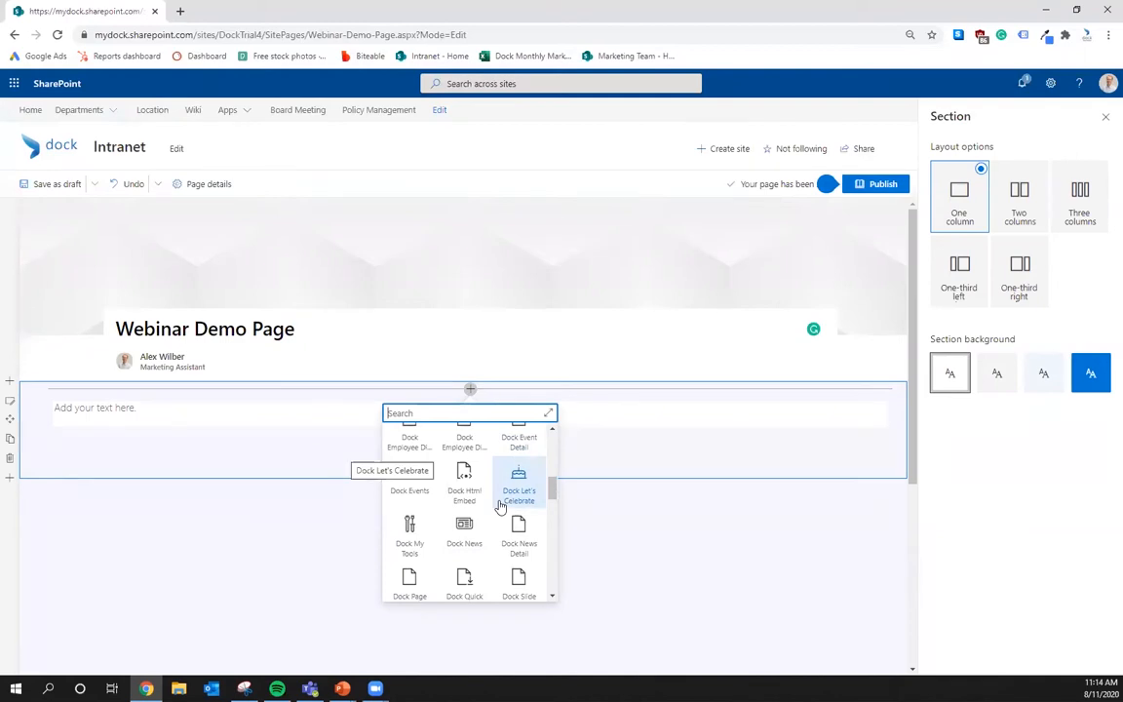
{"action": "scroll", "coordinate": [500, 506], "scroll_direction": "down", "scroll_amount": 4}
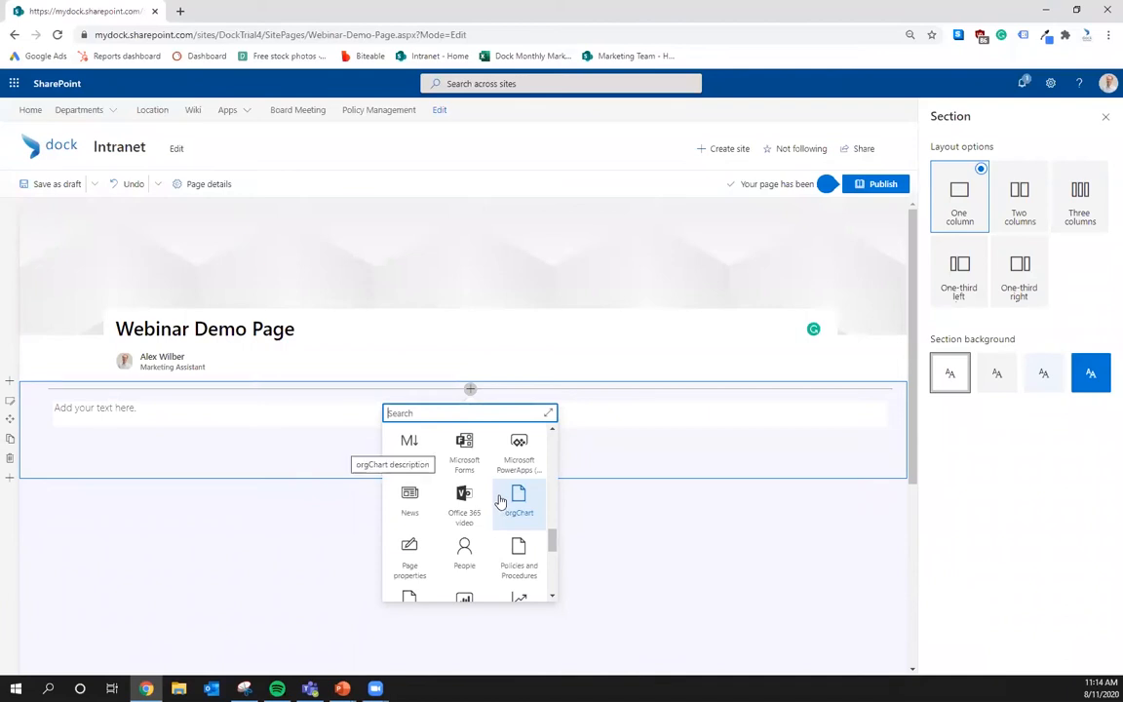
{"action": "scroll", "coordinate": [500, 500], "scroll_direction": "down", "scroll_amount": 2}
{"action": "scroll", "coordinate": [498, 507], "scroll_direction": "up", "scroll_amount": 6}
{"action": "scroll", "coordinate": [499, 514], "scroll_direction": "down", "scroll_amount": 1}
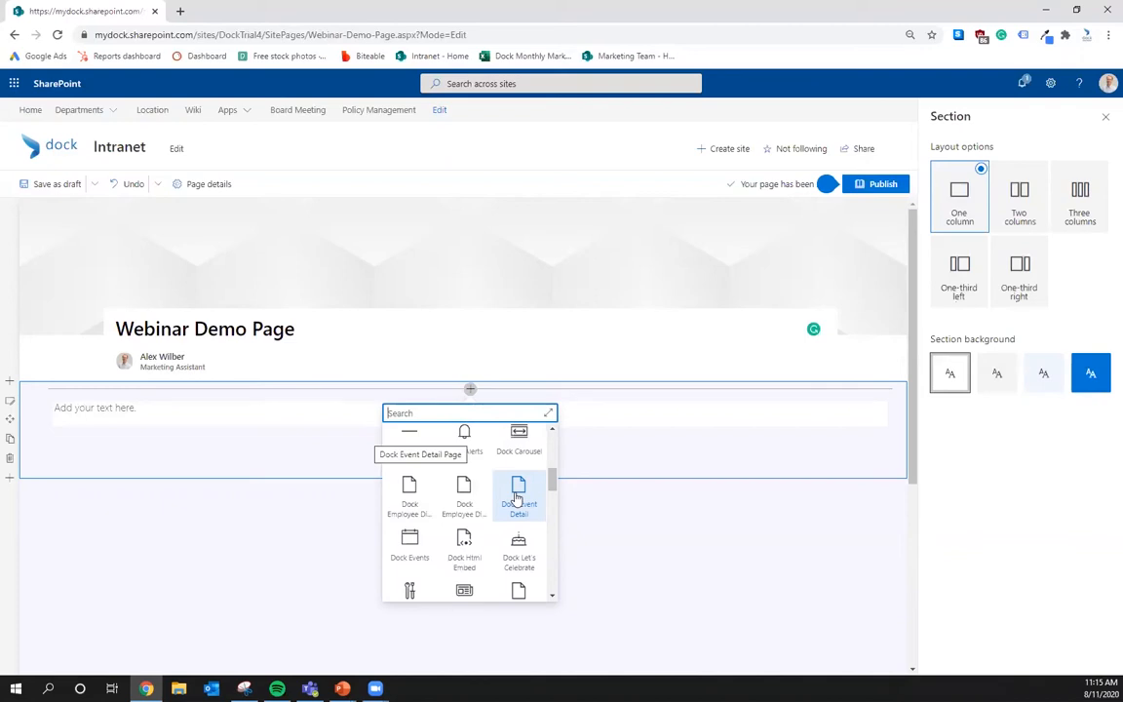
{"action": "scroll", "coordinate": [512, 526], "scroll_direction": "up", "scroll_amount": 1}
{"action": "scroll", "coordinate": [487, 517], "scroll_direction": "down", "scroll_amount": 4}
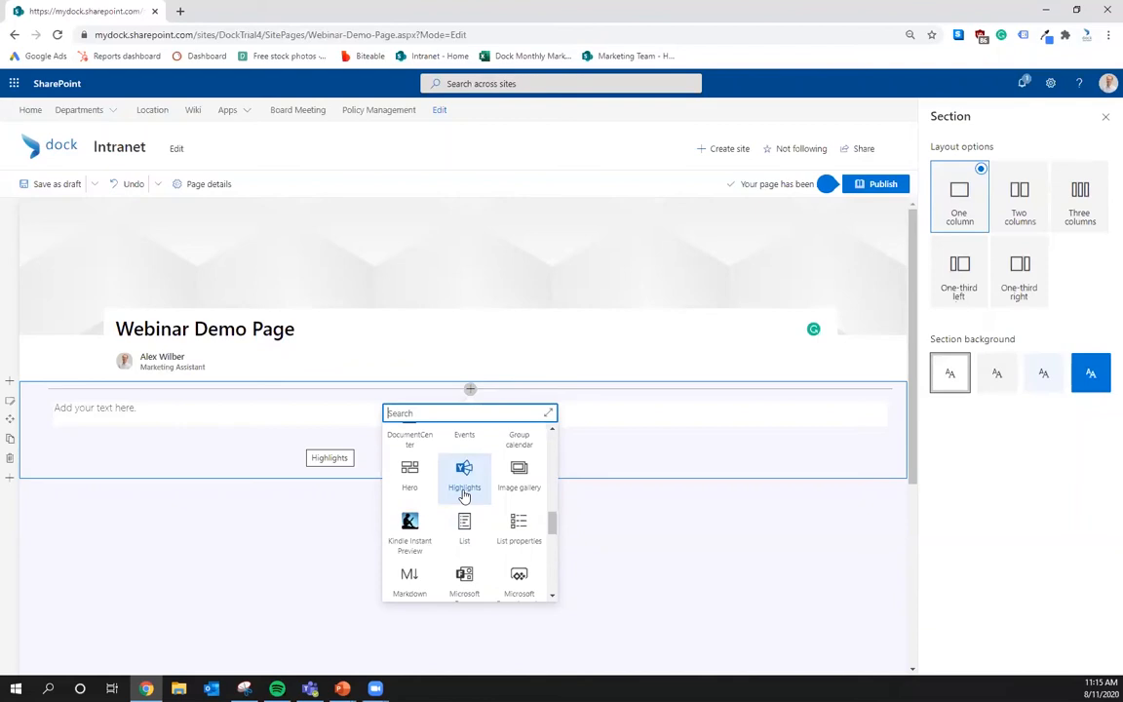
{"action": "scroll", "coordinate": [464, 495], "scroll_direction": "up", "scroll_amount": 6}
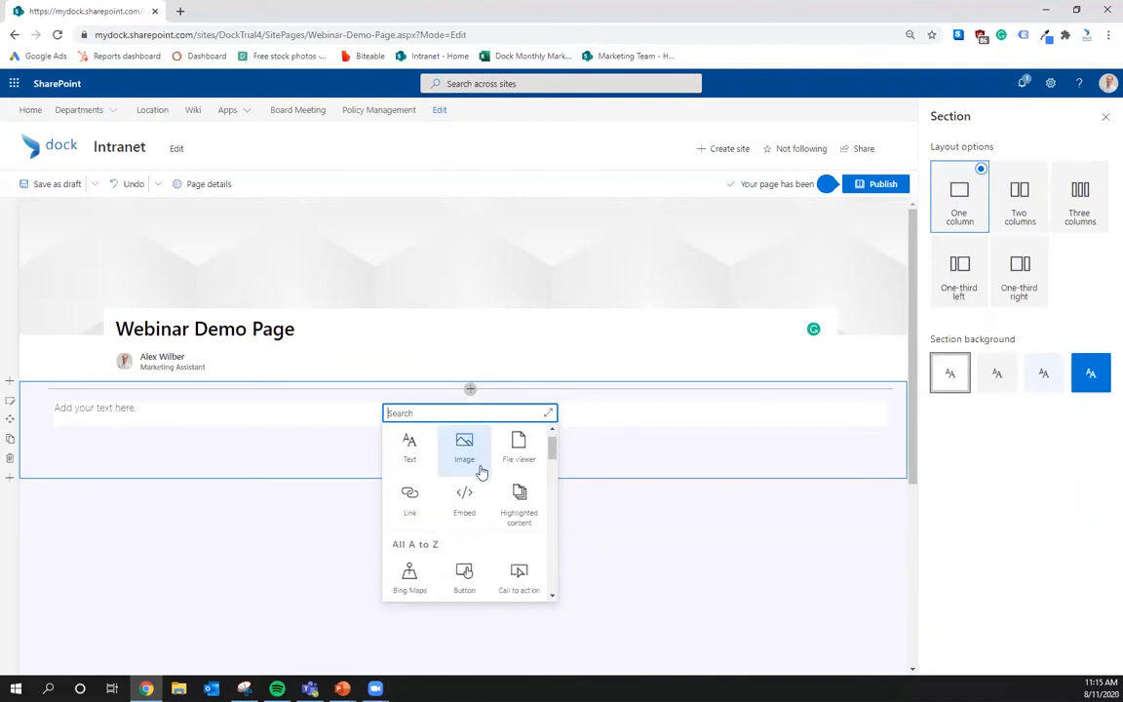
{"action": "scroll", "coordinate": [481, 472], "scroll_direction": "down", "scroll_amount": 1}
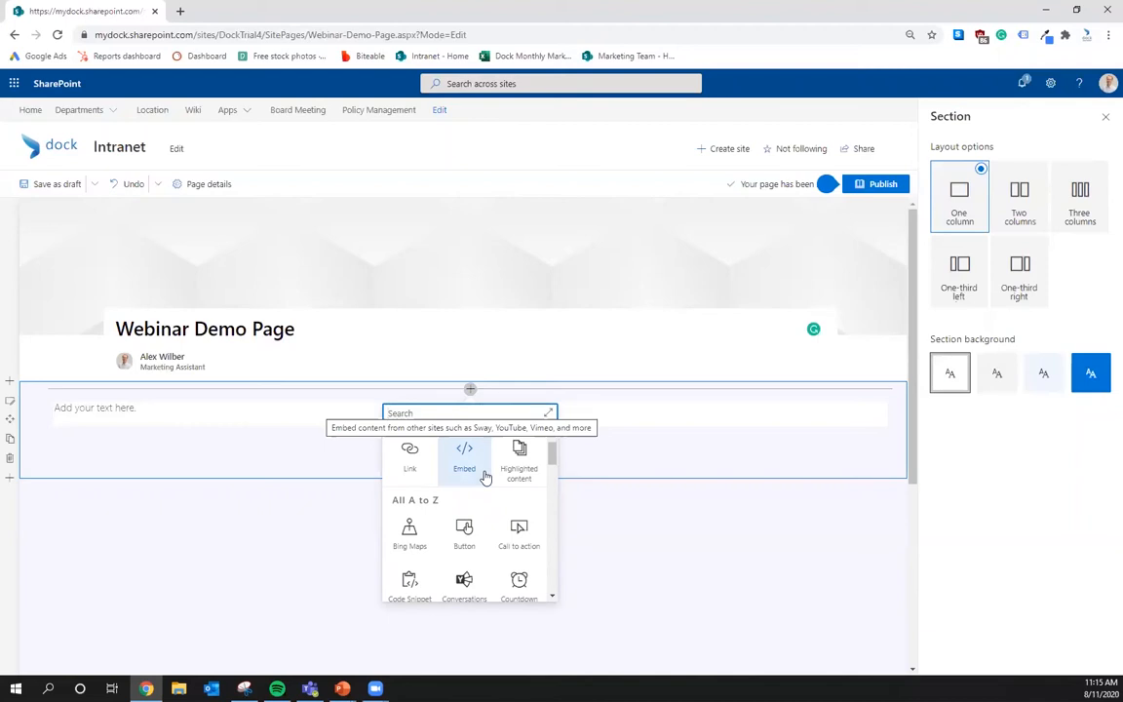
{"action": "scroll", "coordinate": [484, 475], "scroll_direction": "down", "scroll_amount": 3}
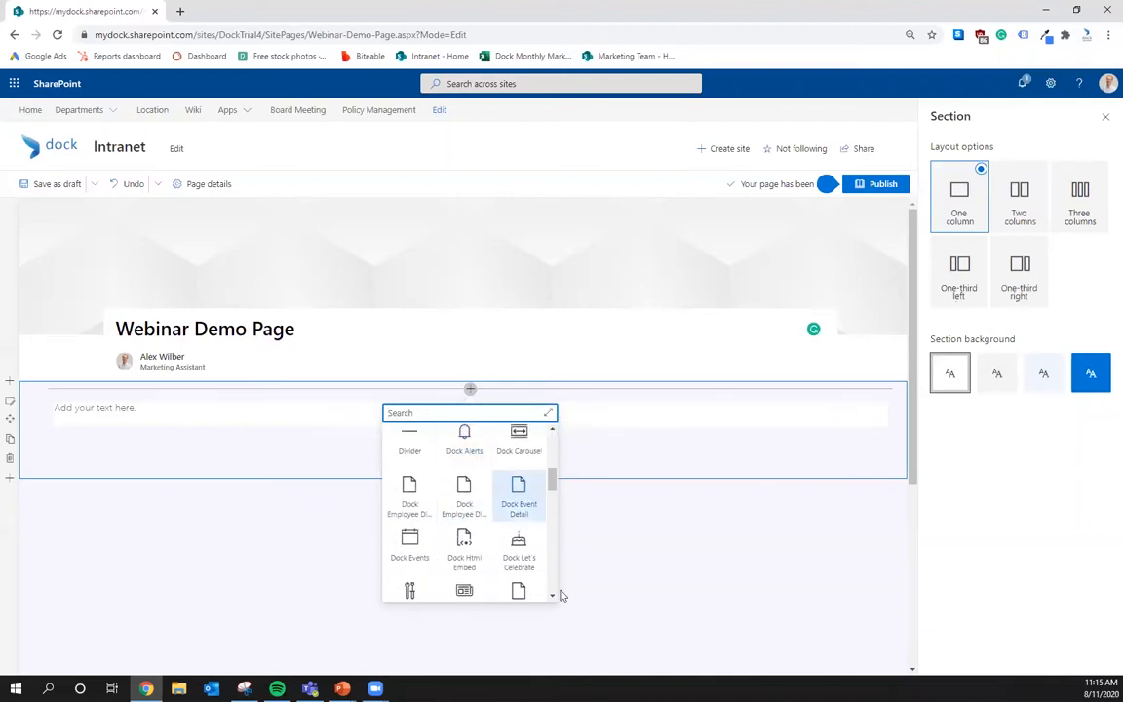
{"action": "scroll", "coordinate": [516, 523], "scroll_direction": "down", "scroll_amount": 3}
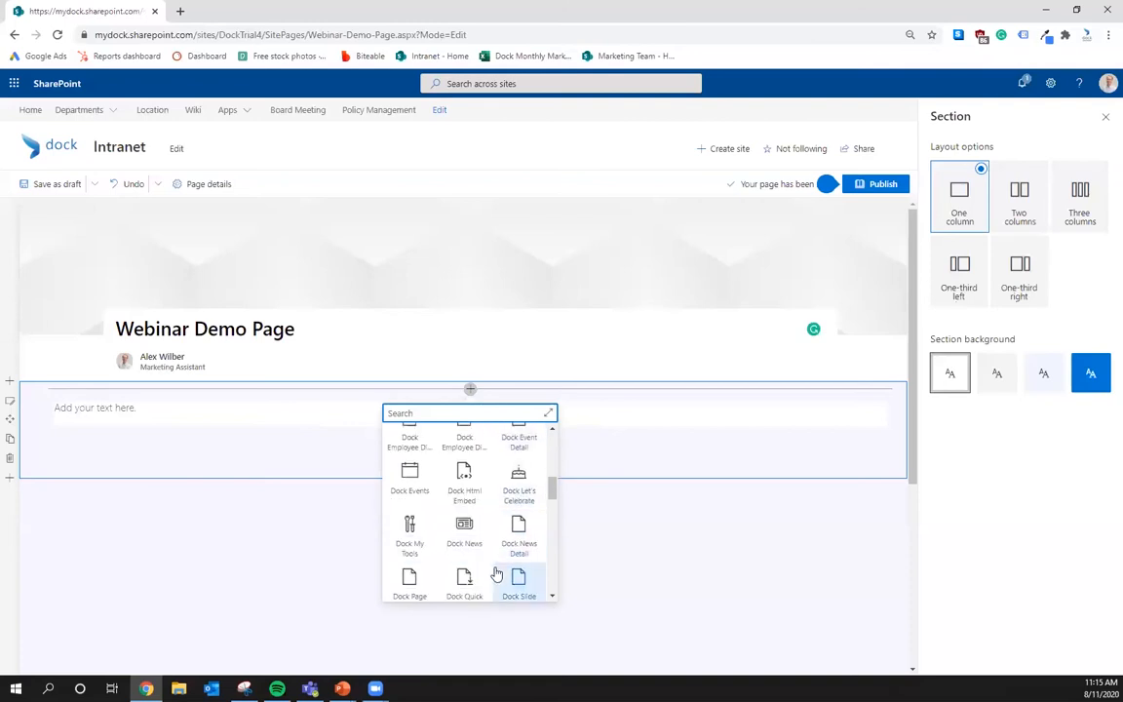
{"action": "scroll", "coordinate": [499, 528], "scroll_direction": "down", "scroll_amount": 1}
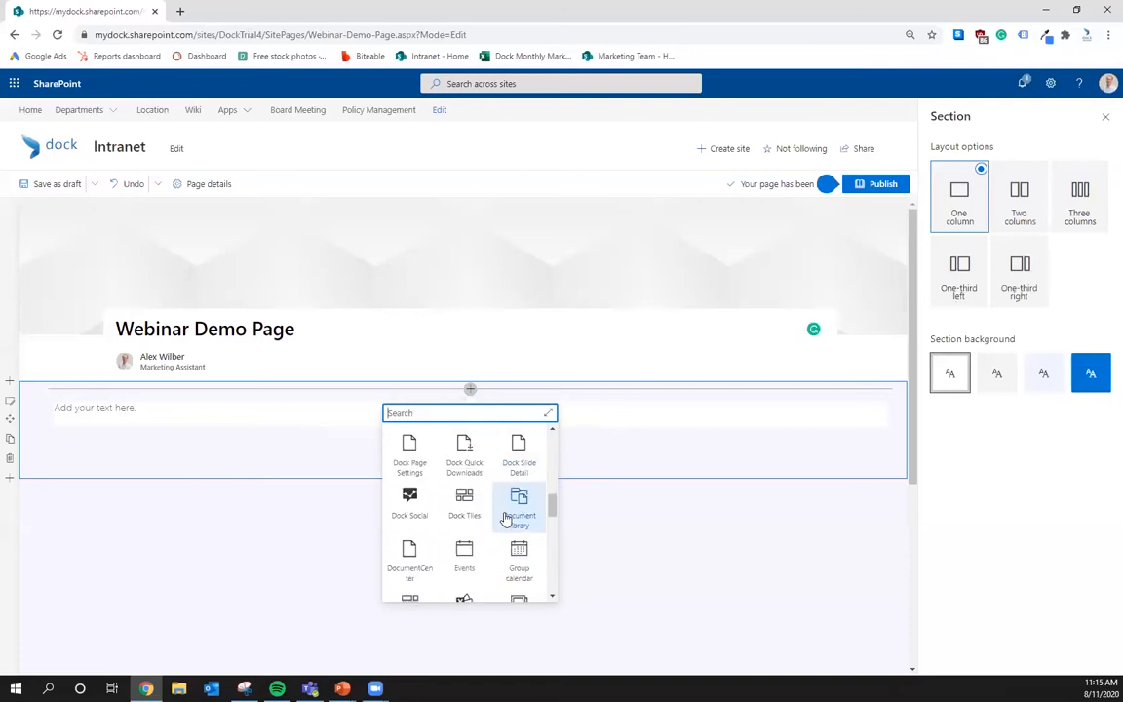
{"action": "left_click", "coordinate": [512, 517]}
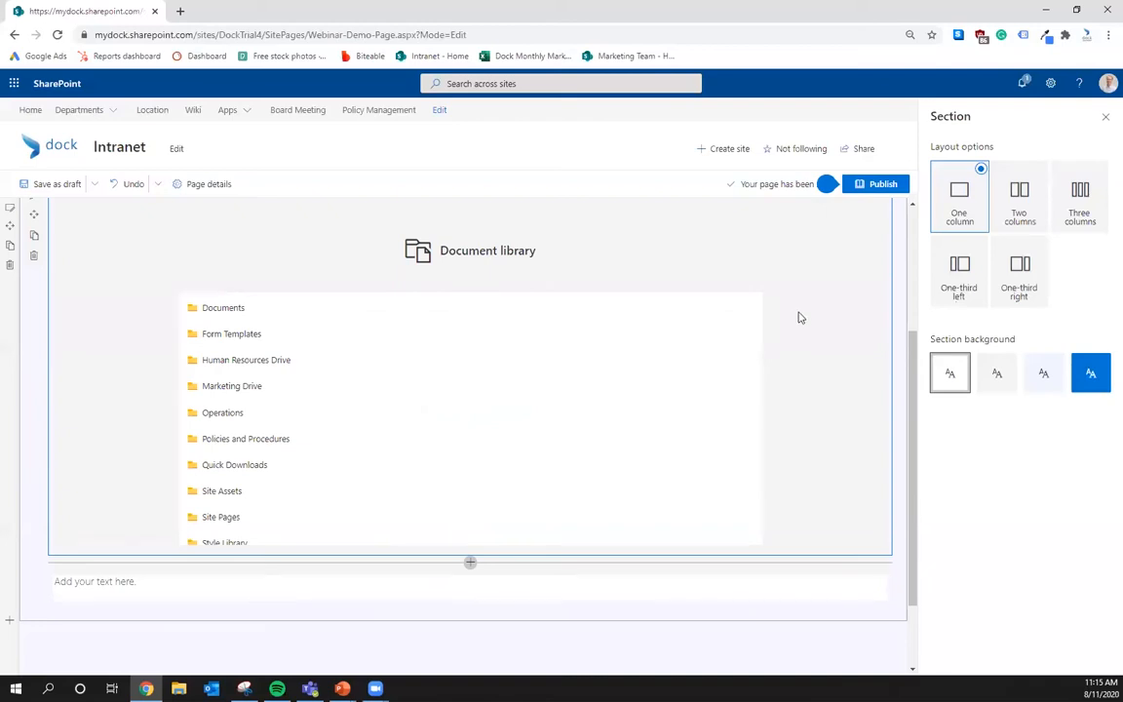
{"action": "scroll", "coordinate": [90, 310], "scroll_direction": "up", "scroll_amount": 2}
- Review the Document library web part's library and size settings, keeping Medium
{"action": "left_click", "coordinate": [41, 332]}
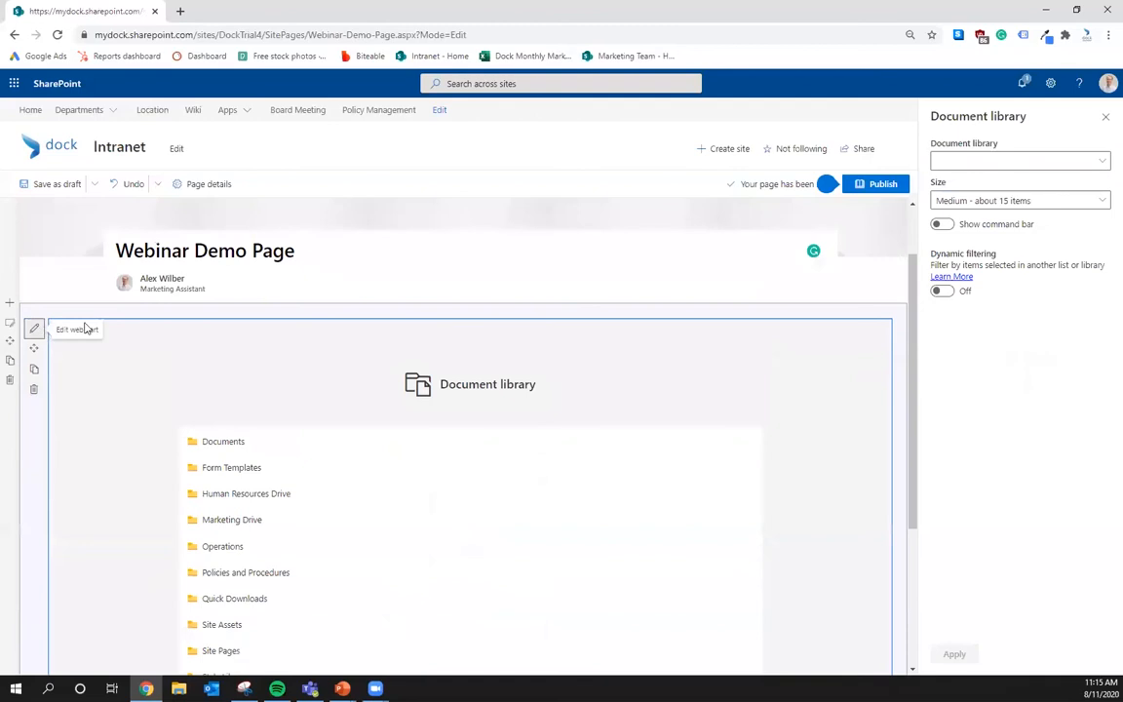
{"action": "left_click", "coordinate": [1040, 163]}
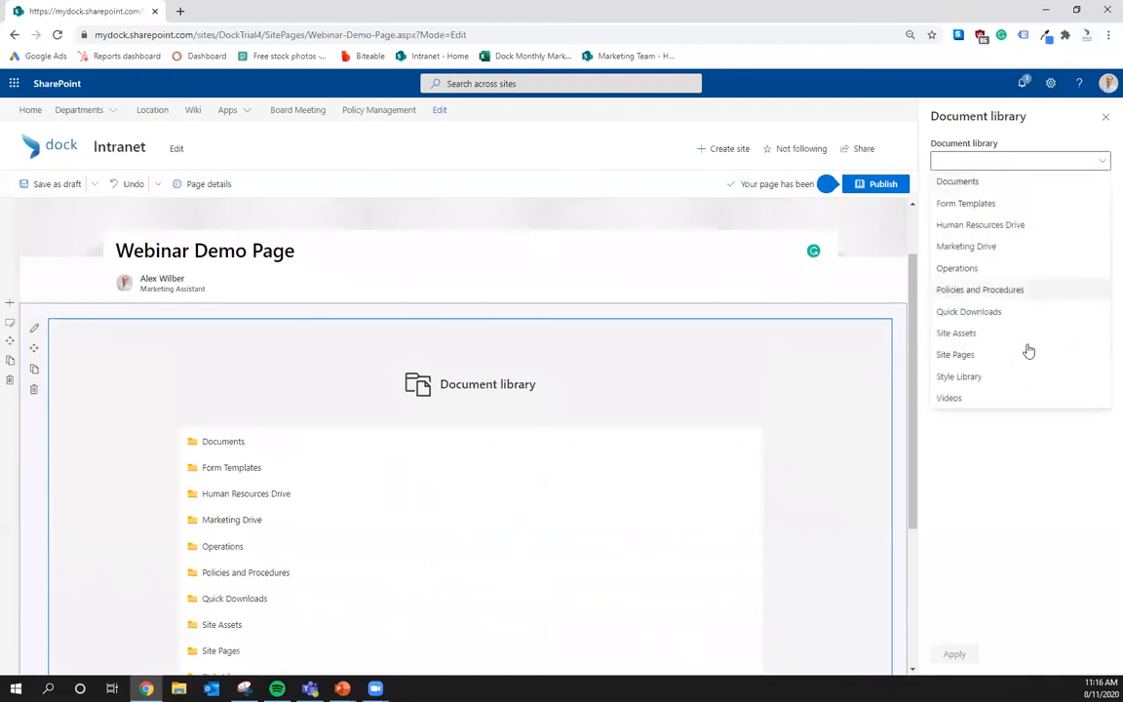
{"action": "left_click", "coordinate": [1037, 519]}
{"action": "left_click", "coordinate": [999, 201]}
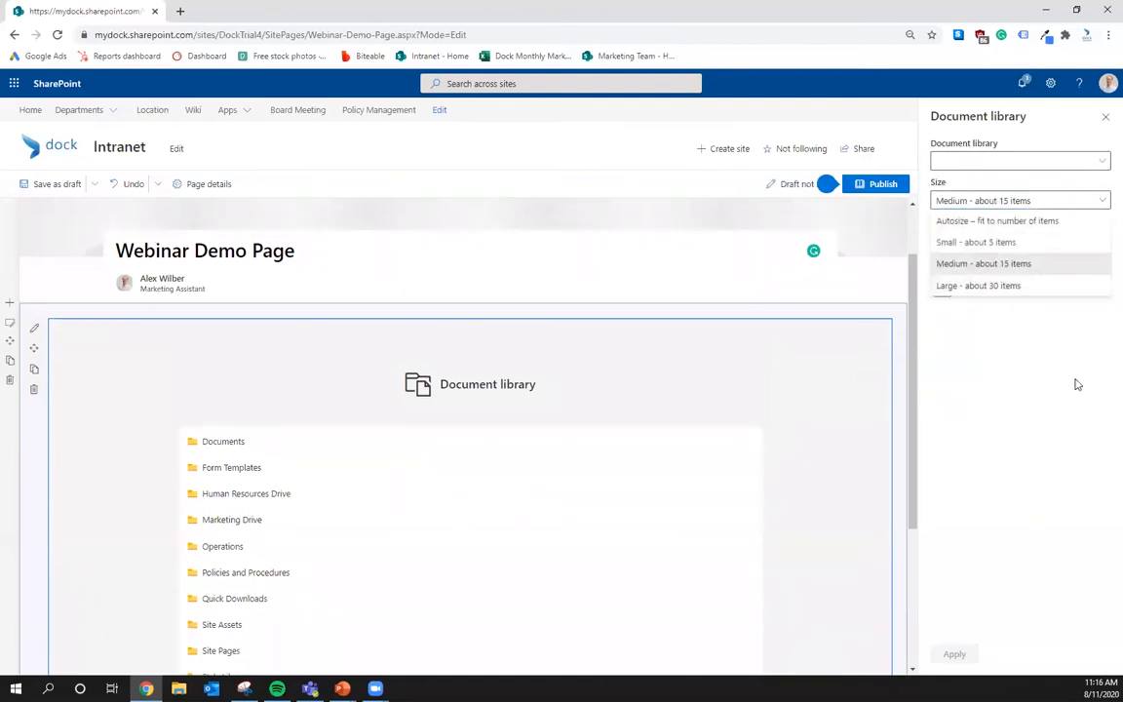
{"action": "left_click", "coordinate": [1002, 372]}
{"action": "left_click", "coordinate": [1025, 210]}
{"action": "left_click", "coordinate": [1045, 447]}
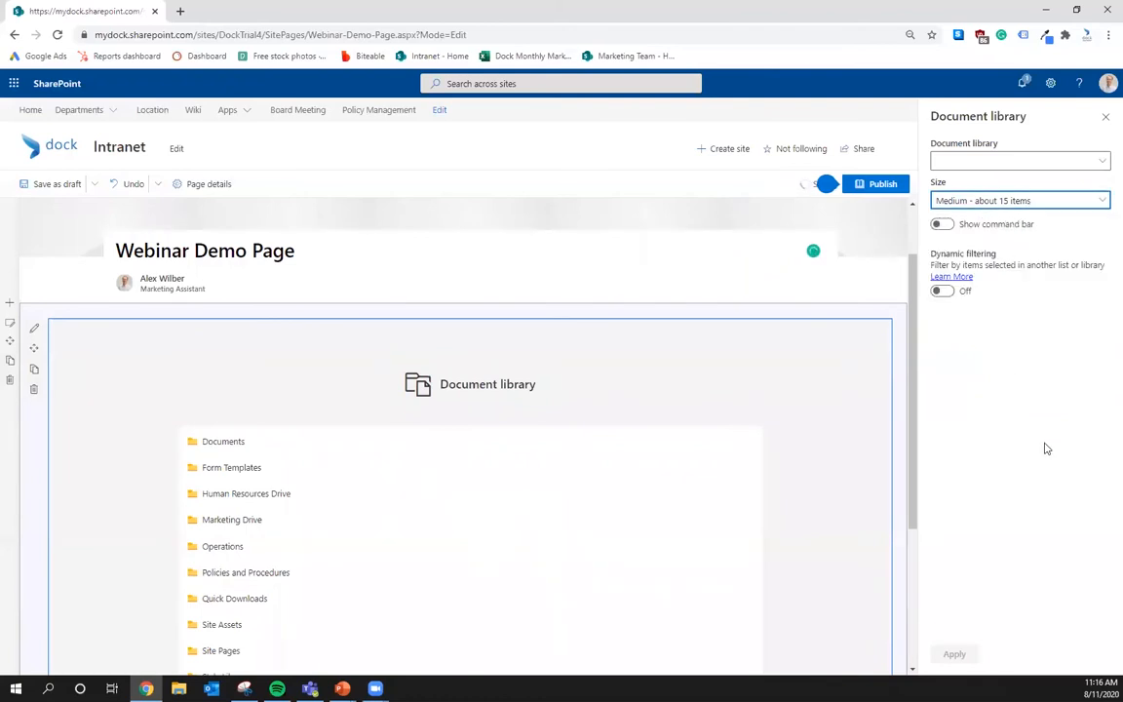
- Toggle Show command bar and Dynamic filtering on, then back off
{"action": "left_click", "coordinate": [942, 224]}
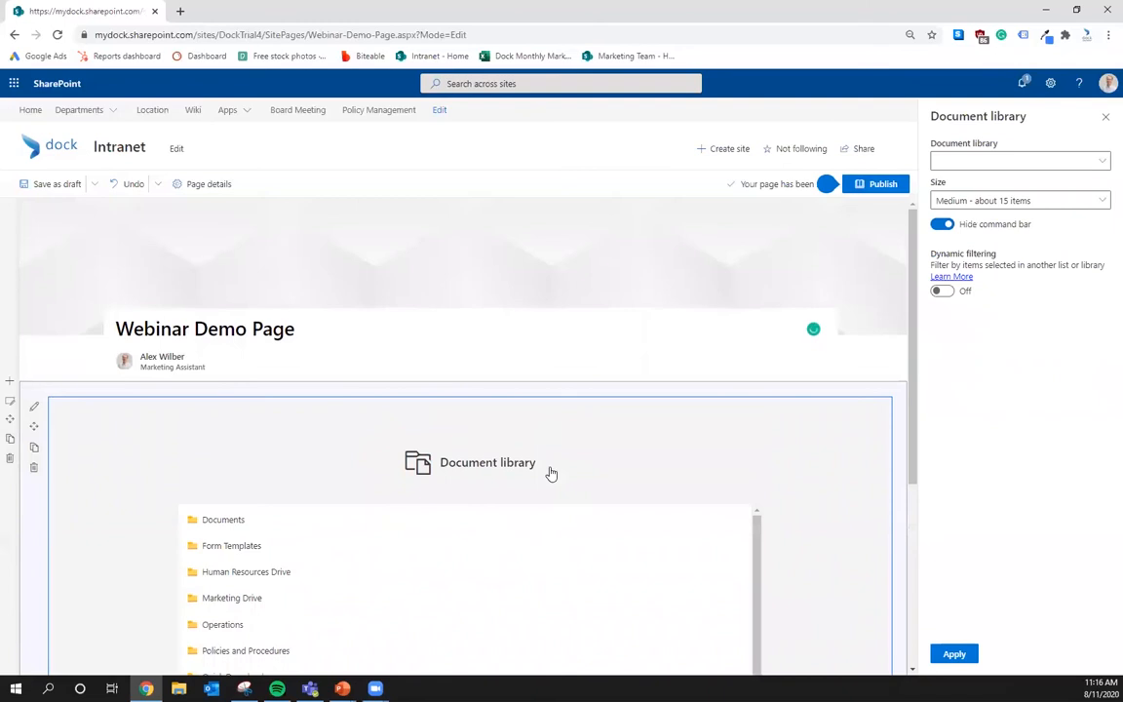
{"action": "scroll", "coordinate": [551, 470], "scroll_direction": "down", "scroll_amount": 2}
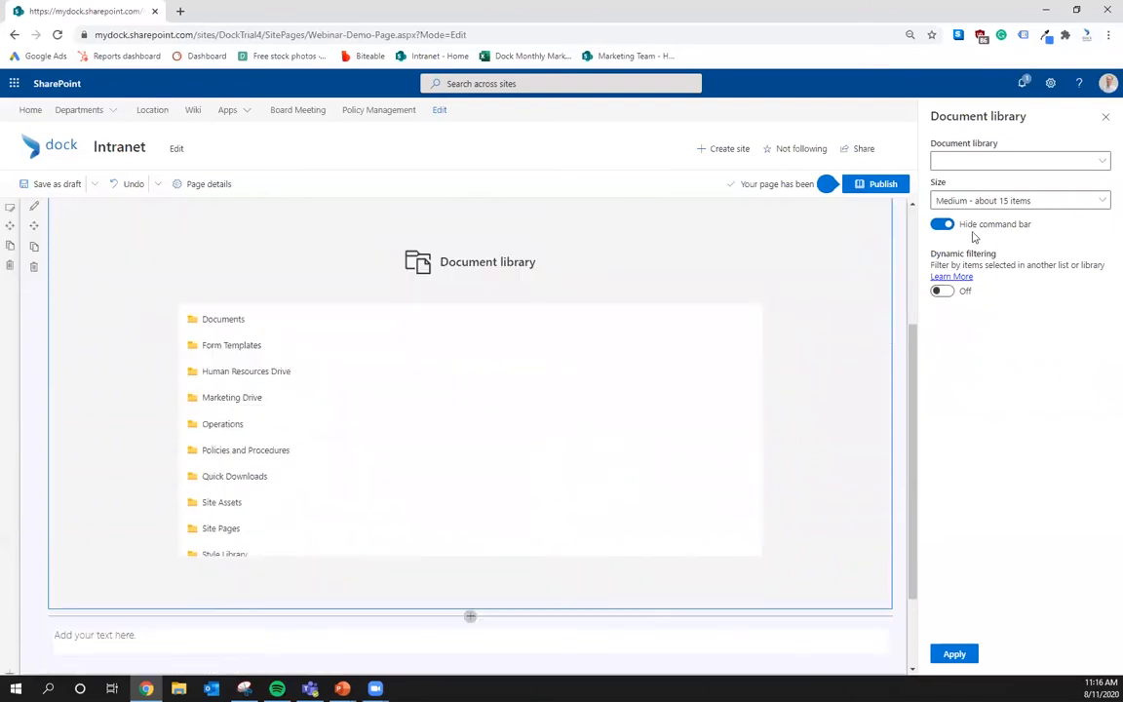
{"action": "left_click", "coordinate": [941, 225]}
{"action": "left_click", "coordinate": [941, 291]}
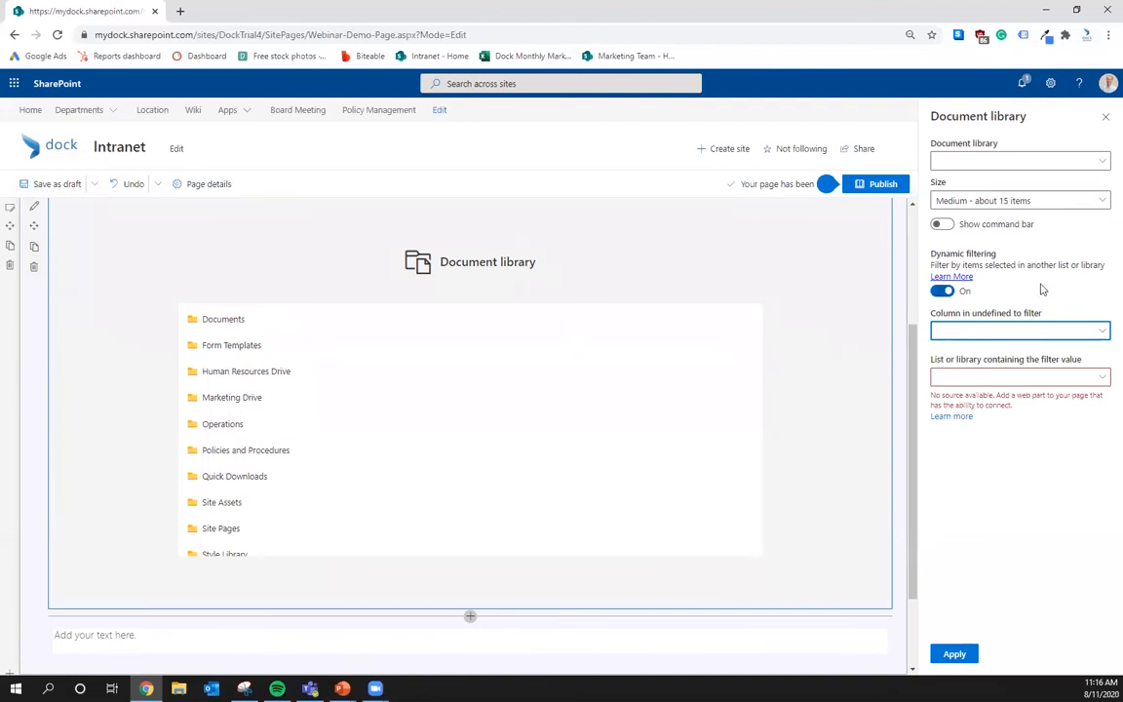
{"action": "left_click", "coordinate": [941, 293]}
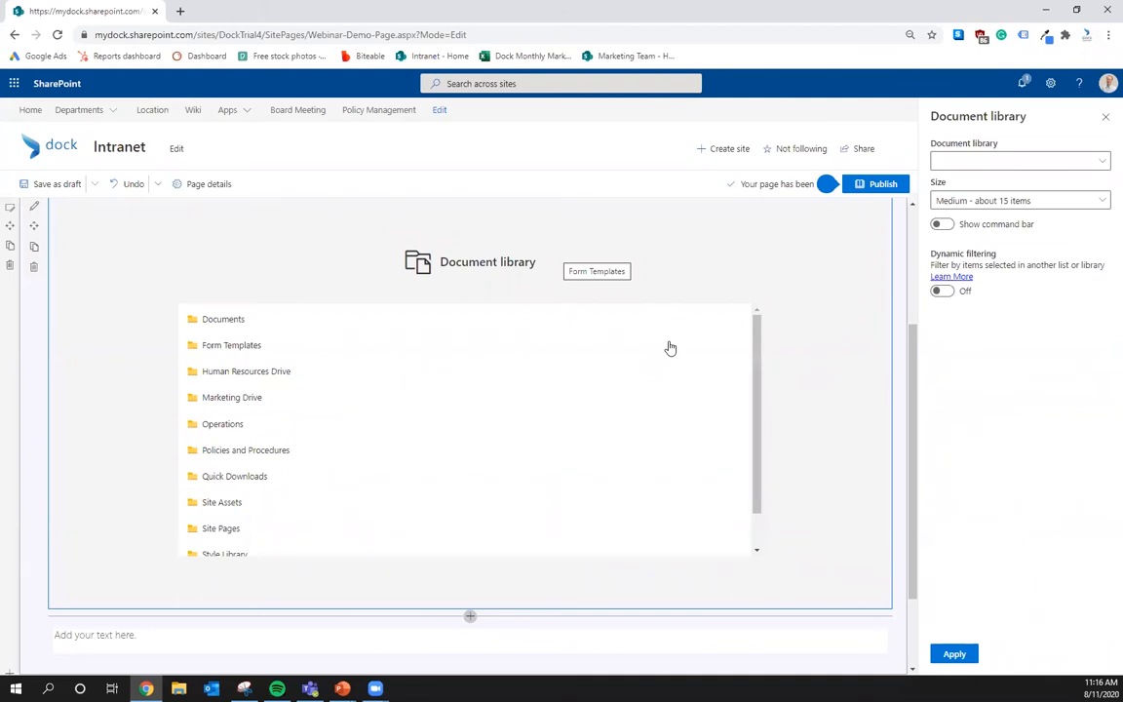
{"action": "scroll", "coordinate": [654, 379], "scroll_direction": "up", "scroll_amount": 2}
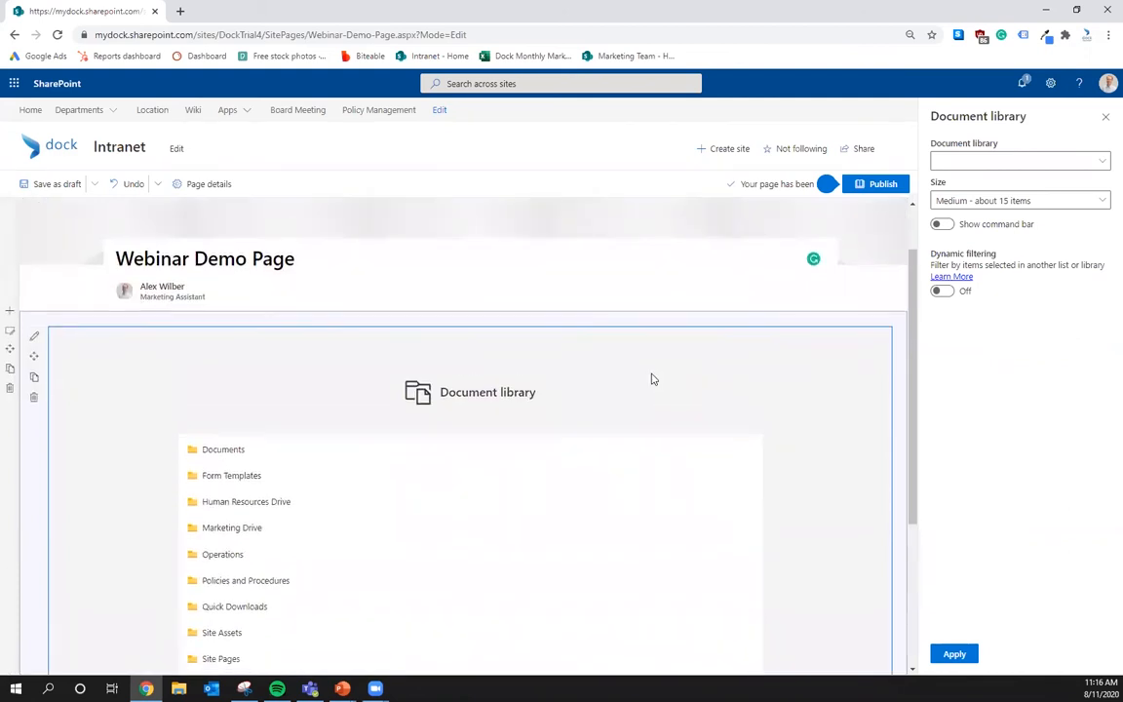
{"action": "scroll", "coordinate": [653, 380], "scroll_direction": "down", "scroll_amount": 2}
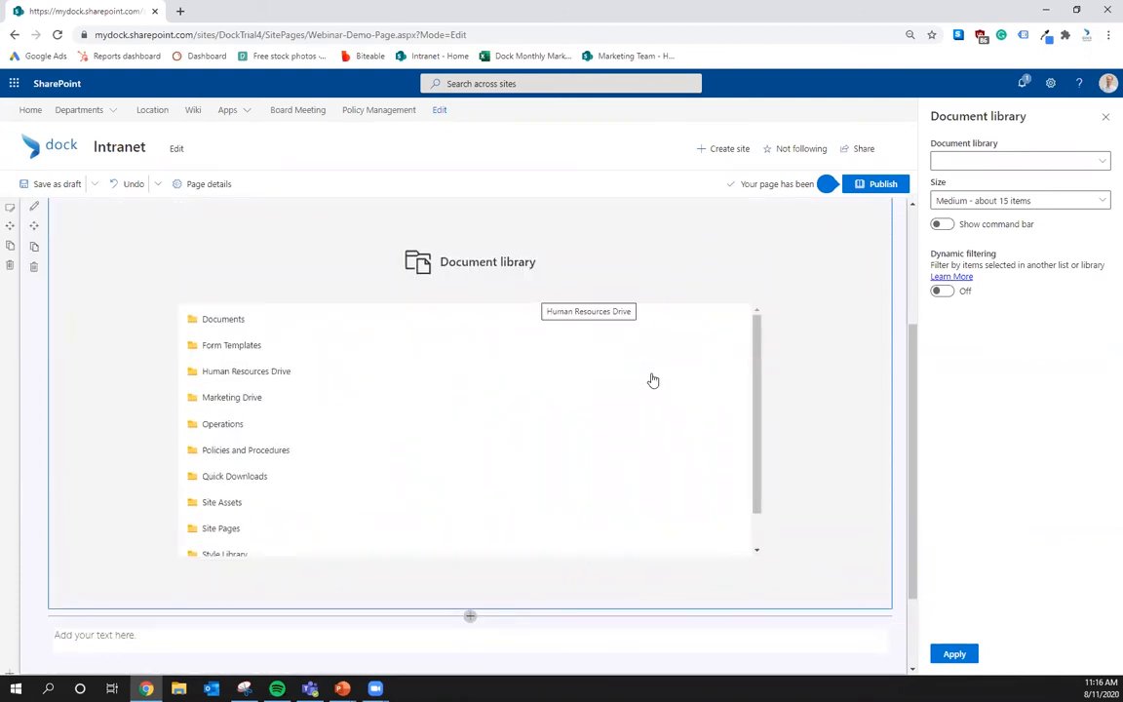
{"action": "scroll", "coordinate": [221, 494], "scroll_direction": "down", "scroll_amount": 2}
- Add a File viewer web part below the Document library section
{"action": "left_click", "coordinate": [469, 616]}
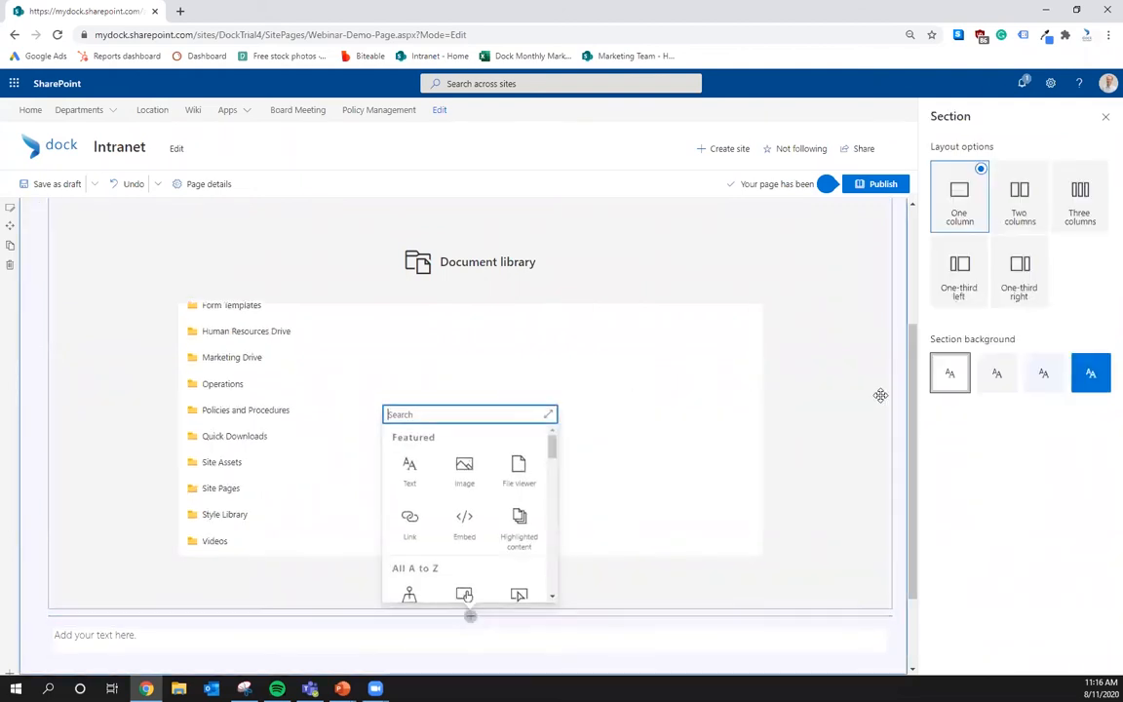
{"action": "left_click", "coordinate": [1104, 121]}
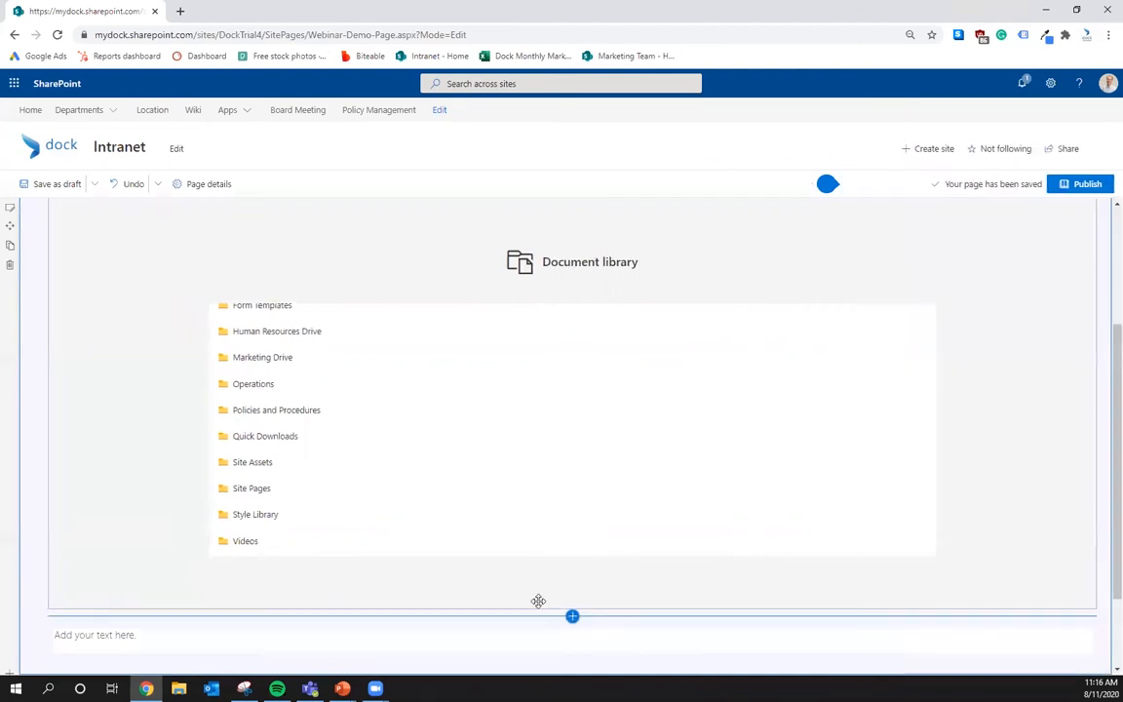
{"action": "left_click", "coordinate": [571, 614]}
{"action": "scroll", "coordinate": [570, 516], "scroll_direction": "down", "scroll_amount": 5}
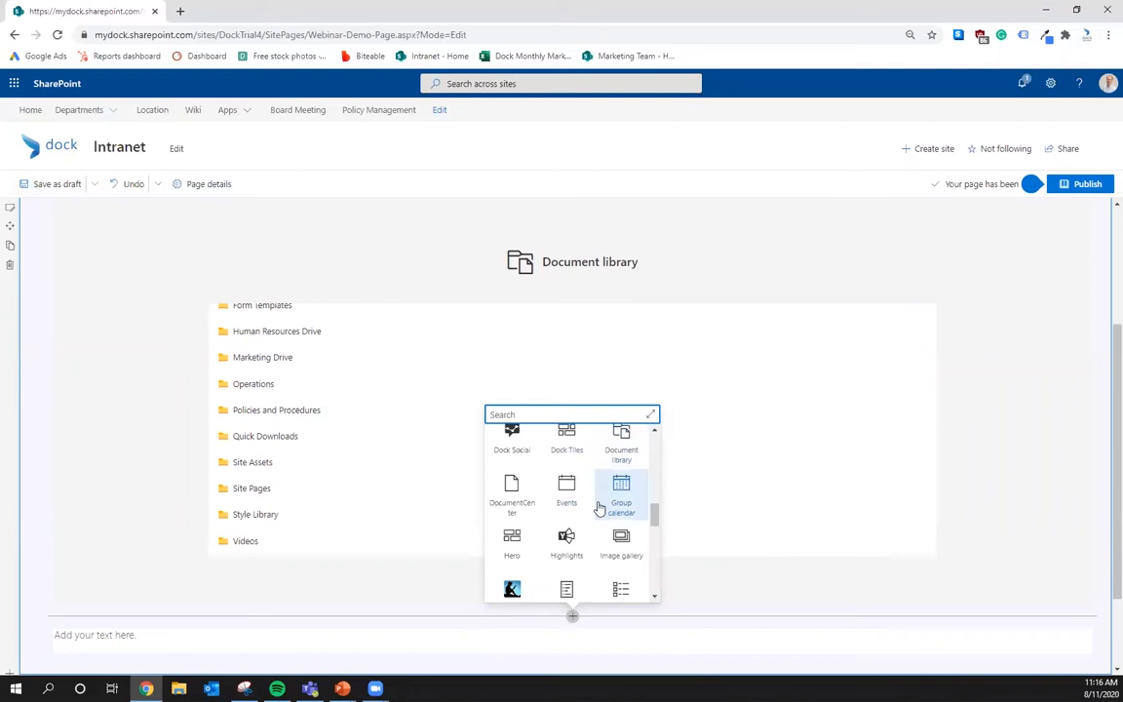
{"action": "scroll", "coordinate": [620, 506], "scroll_direction": "up", "scroll_amount": 3}
{"action": "scroll", "coordinate": [620, 499], "scroll_direction": "down", "scroll_amount": 3}
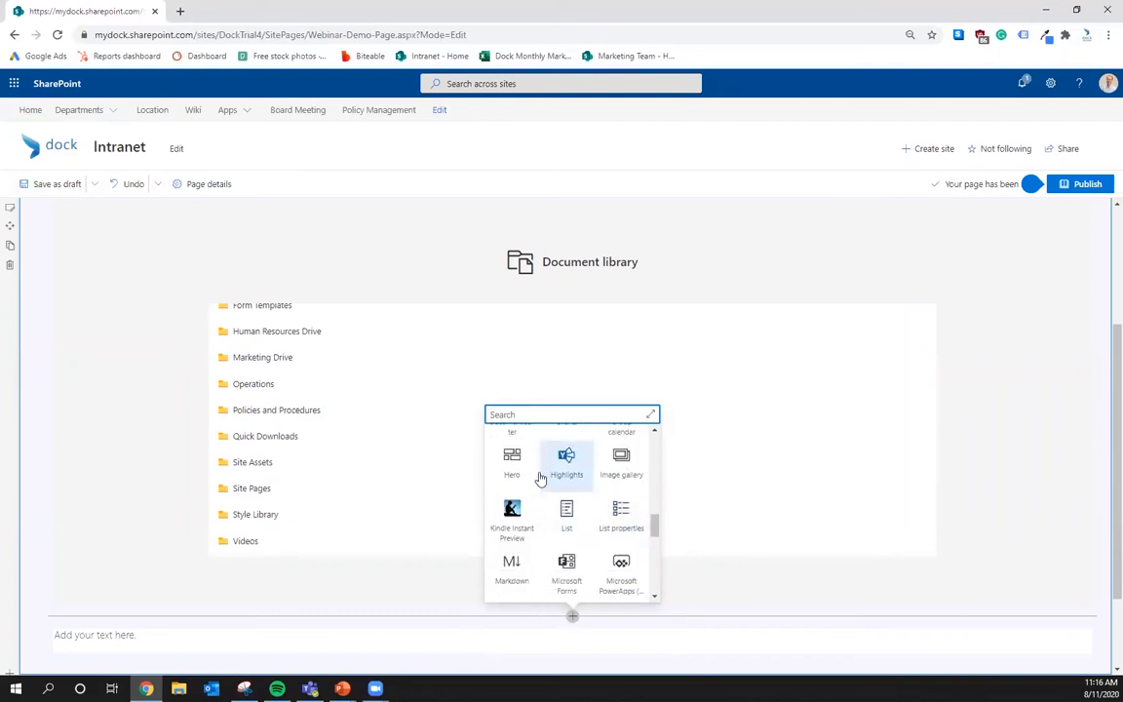
{"action": "scroll", "coordinate": [541, 478], "scroll_direction": "up", "scroll_amount": 6}
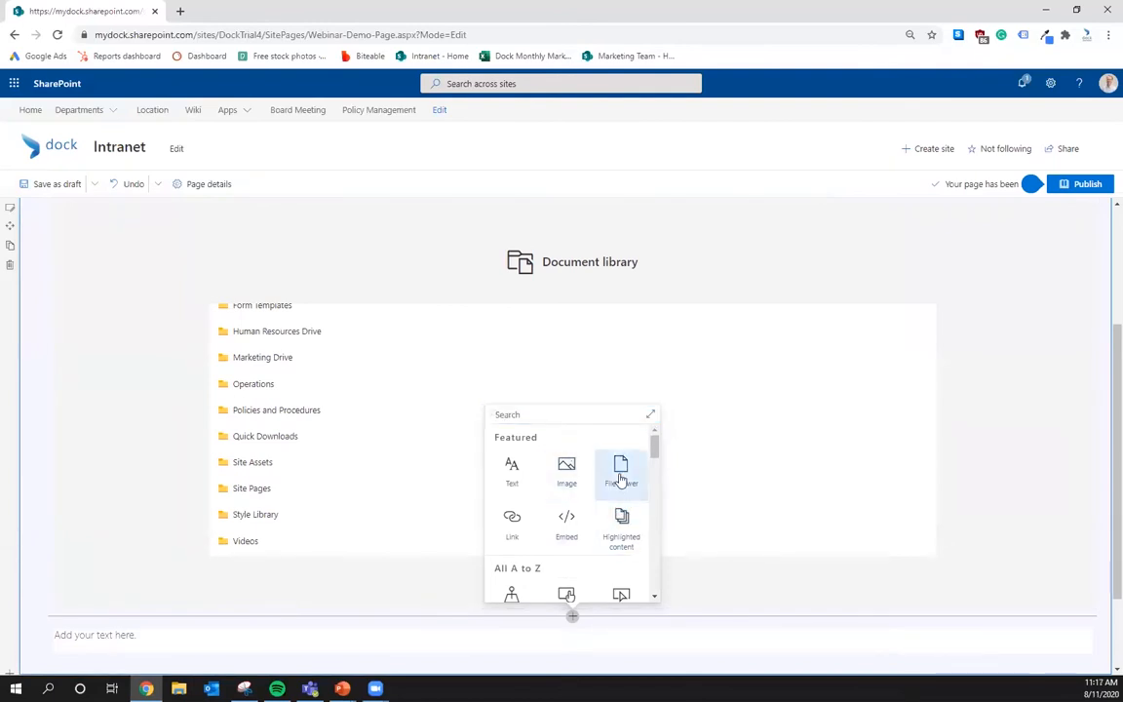
{"action": "left_click", "coordinate": [620, 469]}
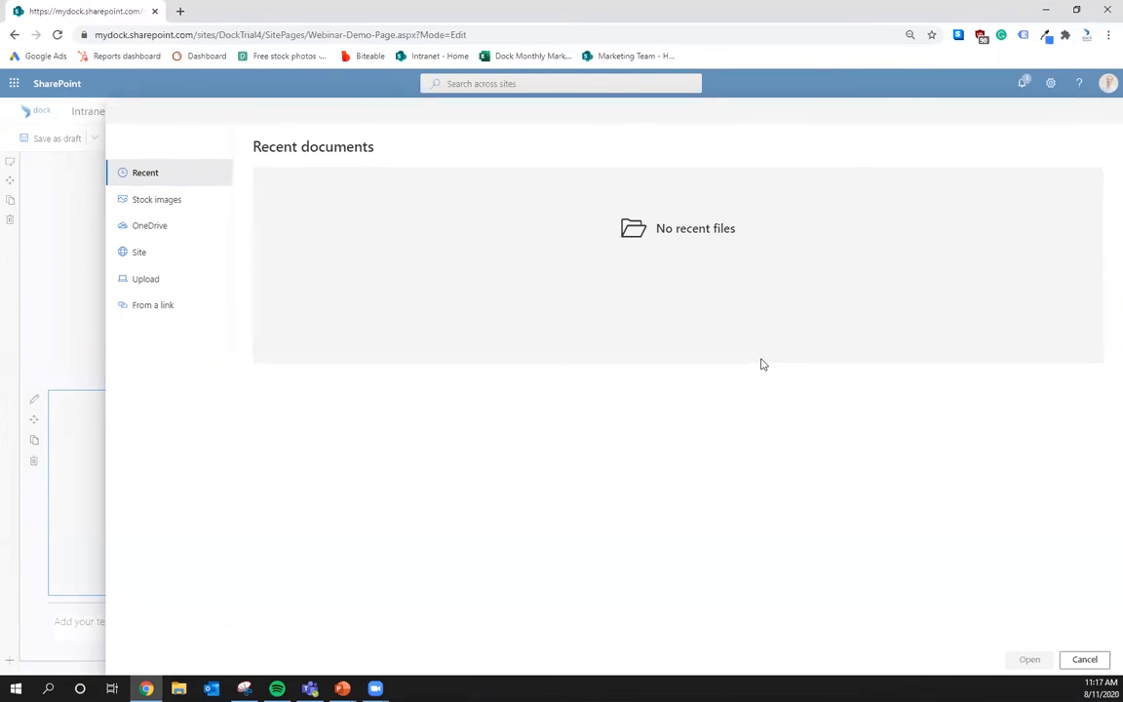
- Try the handshake stock image as the File viewer's content
{"action": "left_click", "coordinate": [1082, 660]}
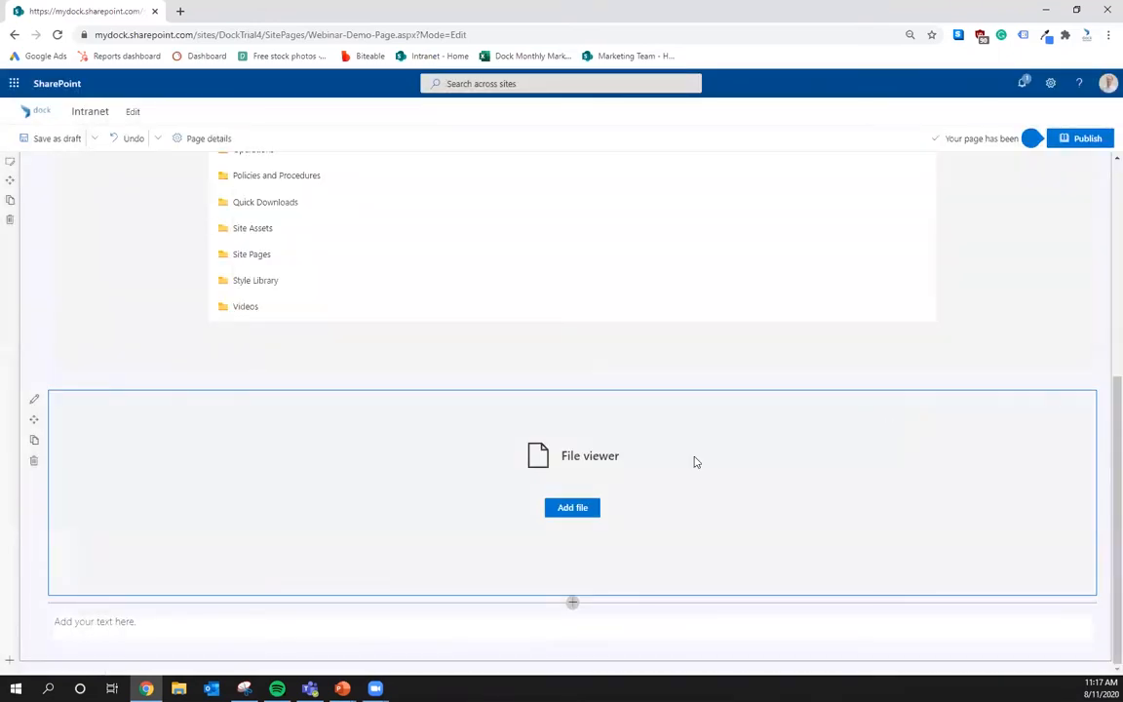
{"action": "left_click", "coordinate": [570, 506]}
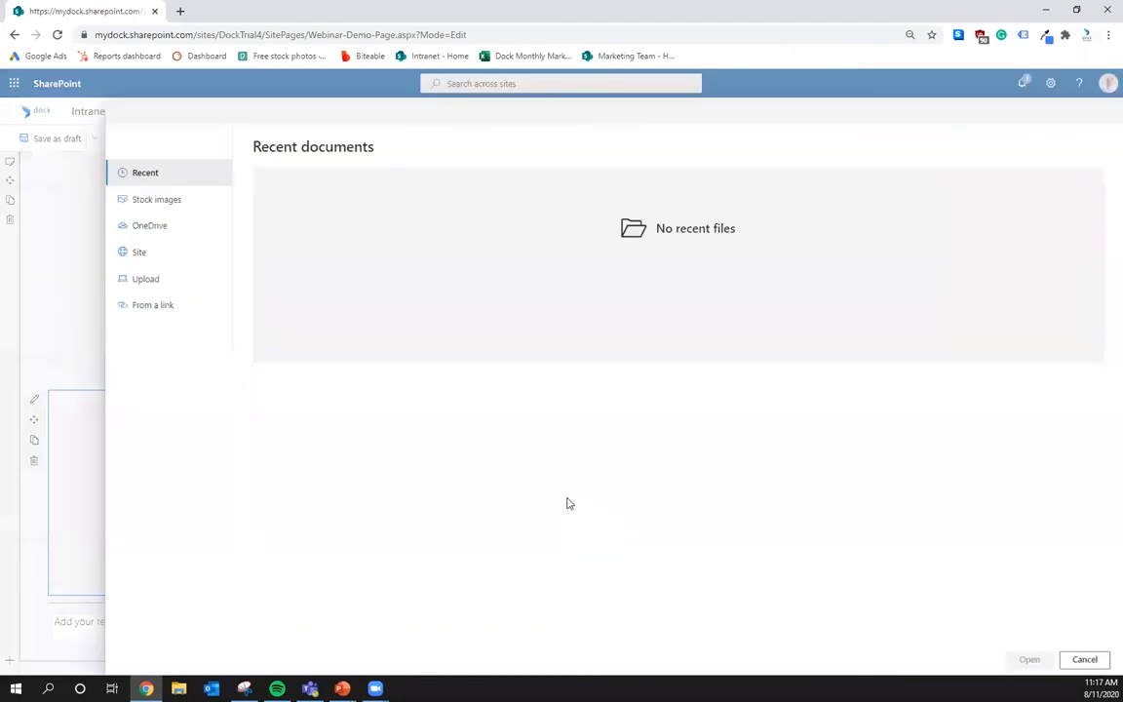
{"action": "left_click", "coordinate": [178, 205]}
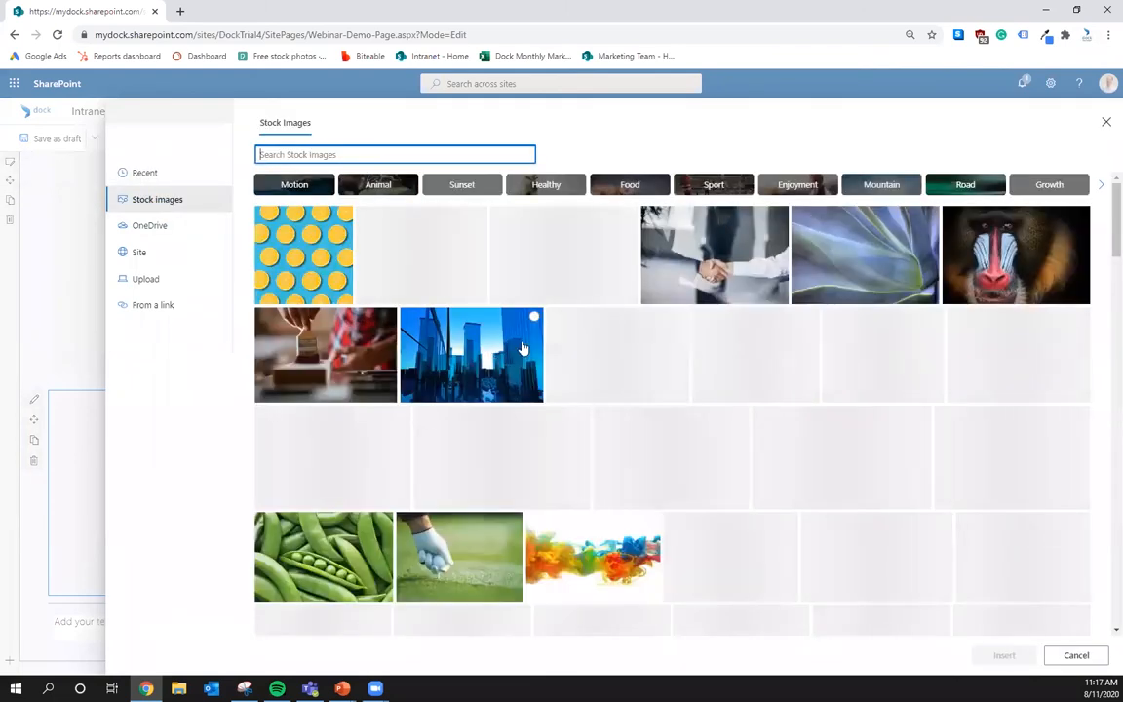
{"action": "left_click", "coordinate": [702, 251]}
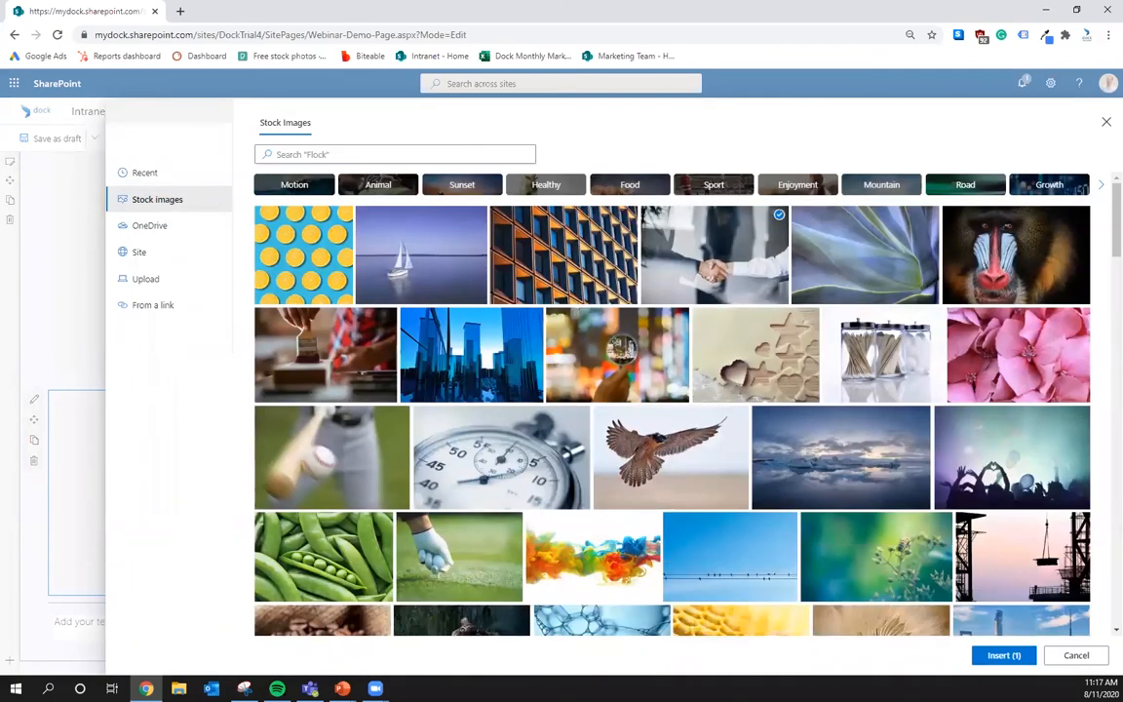
{"action": "left_click", "coordinate": [987, 656]}
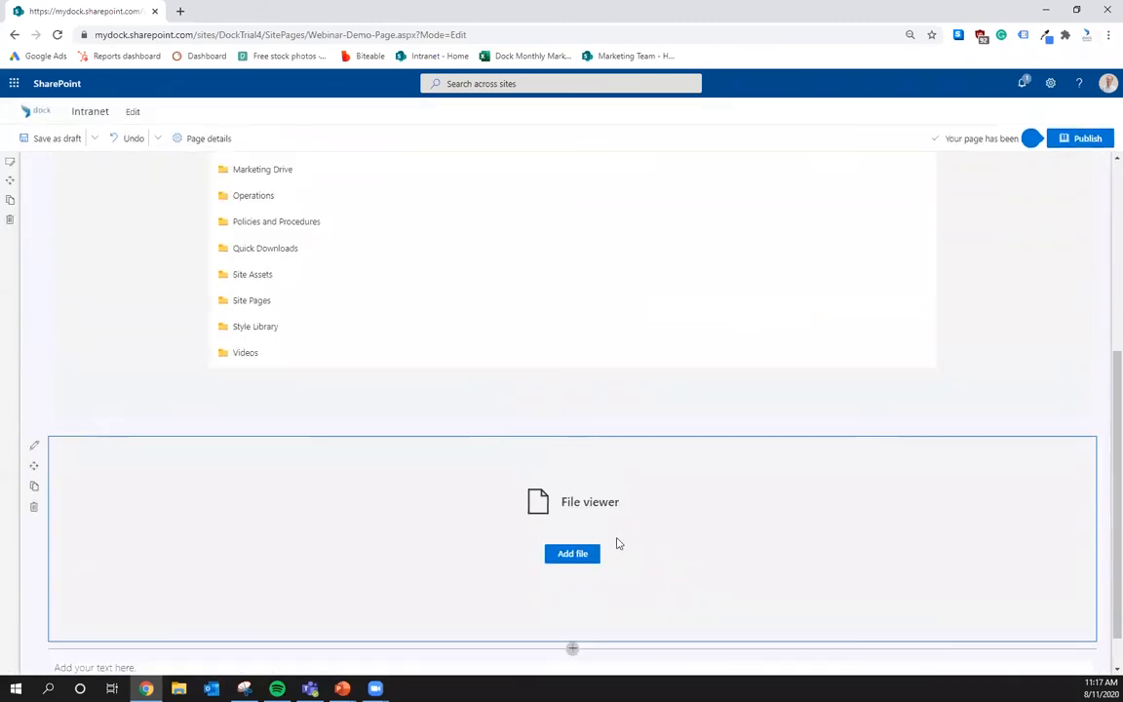
- Show Affordable Care Act Exchange Notice.pdf from the site's Documents library in the viewer
{"action": "left_click", "coordinate": [595, 551]}
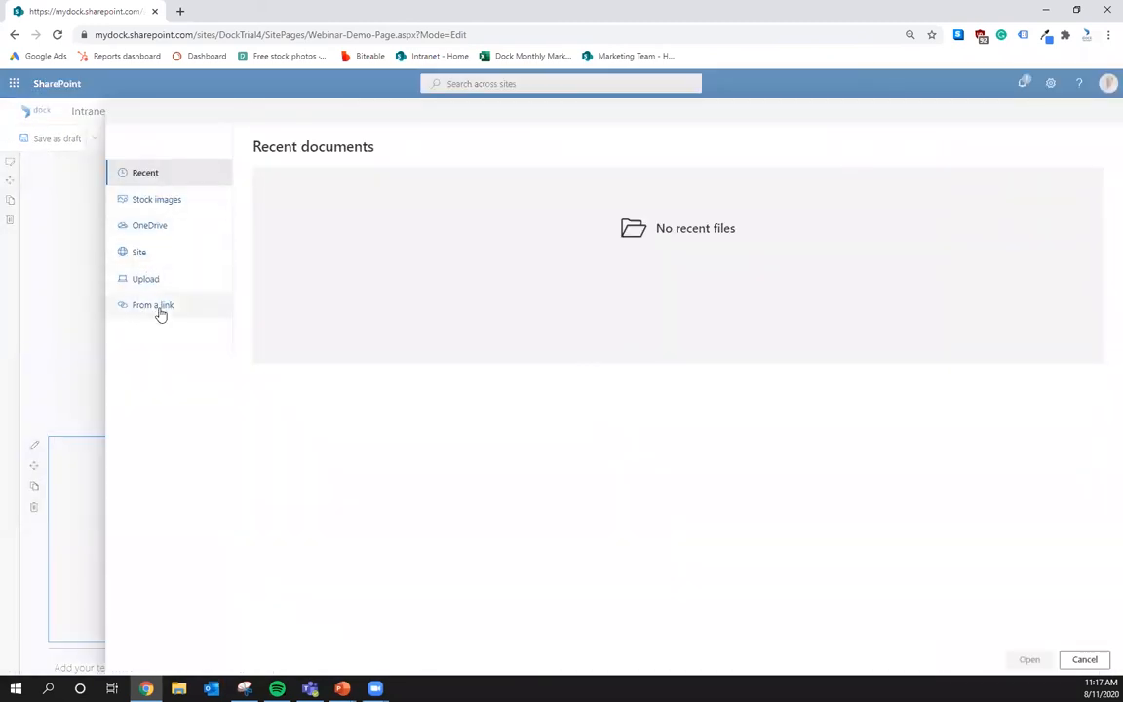
{"action": "left_click", "coordinate": [142, 226]}
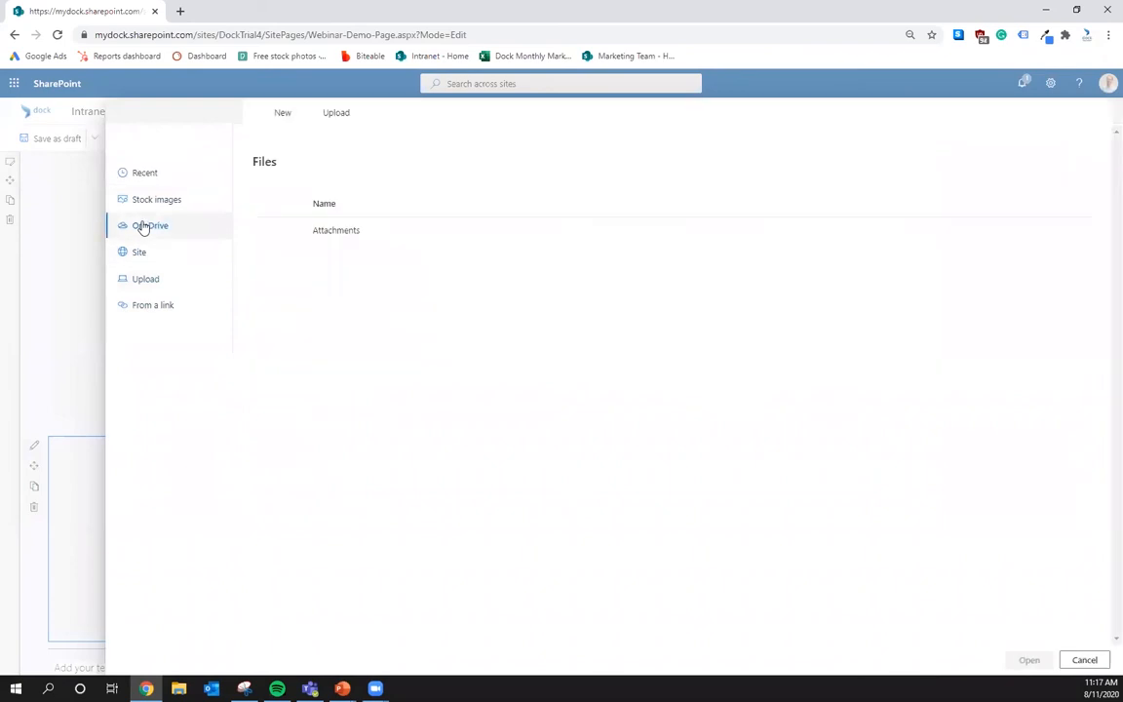
{"action": "left_click", "coordinate": [336, 231]}
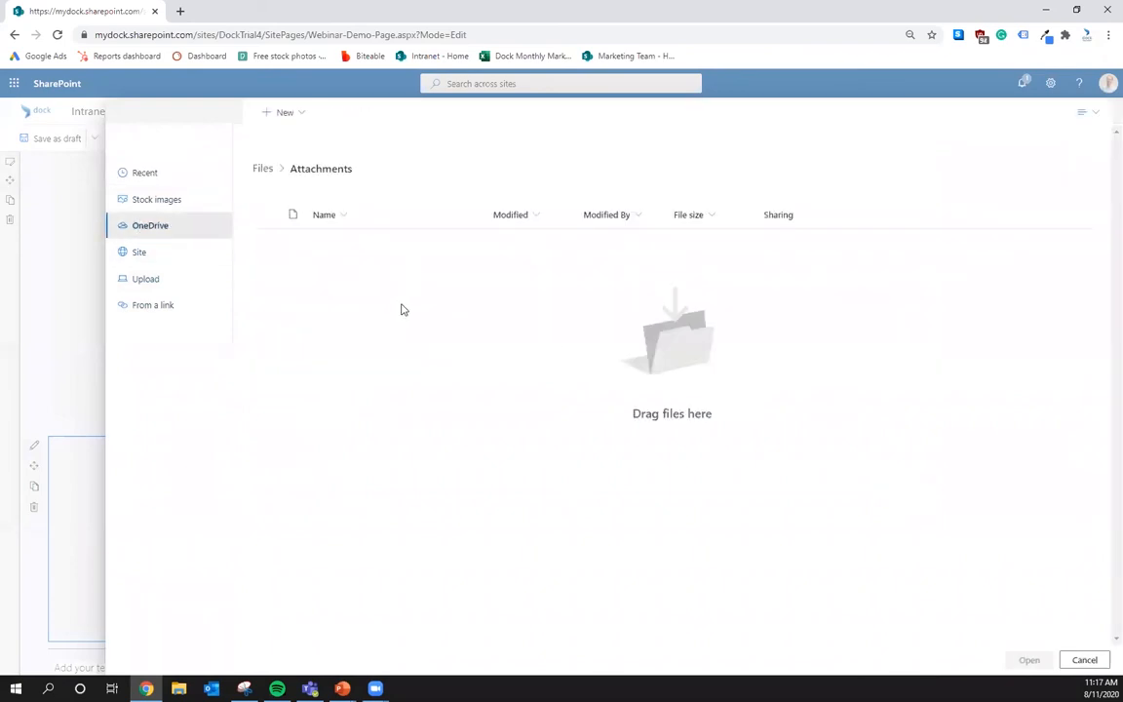
{"action": "left_click", "coordinate": [138, 251]}
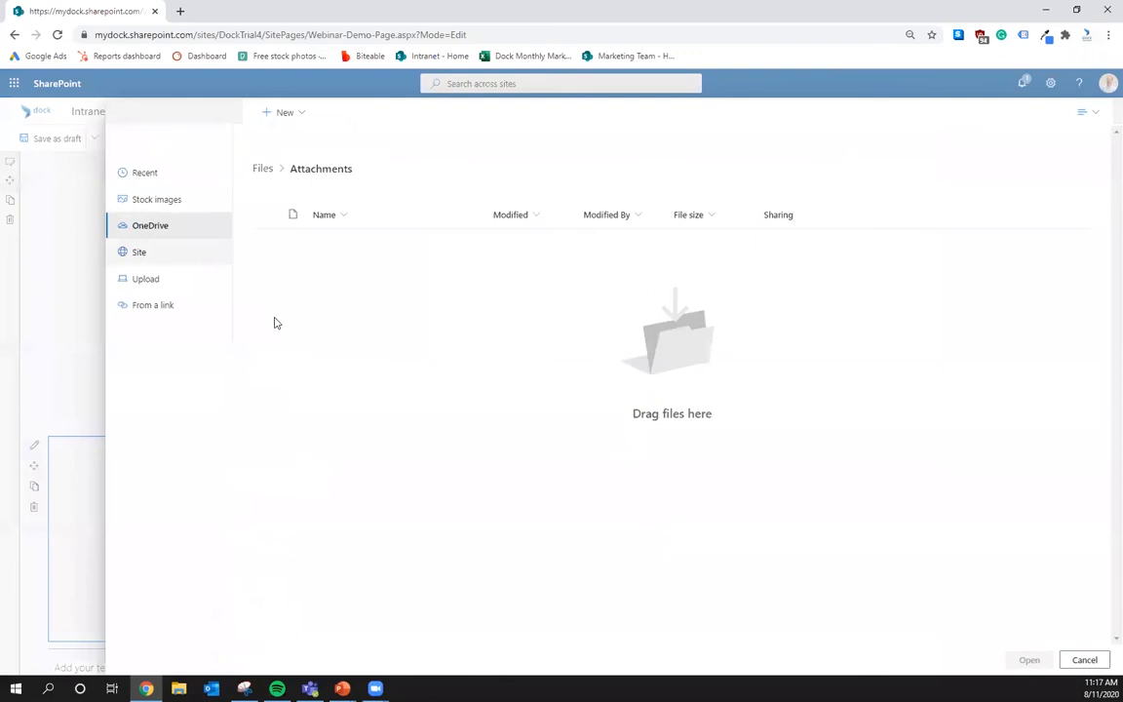
{"action": "left_click", "coordinate": [282, 243]}
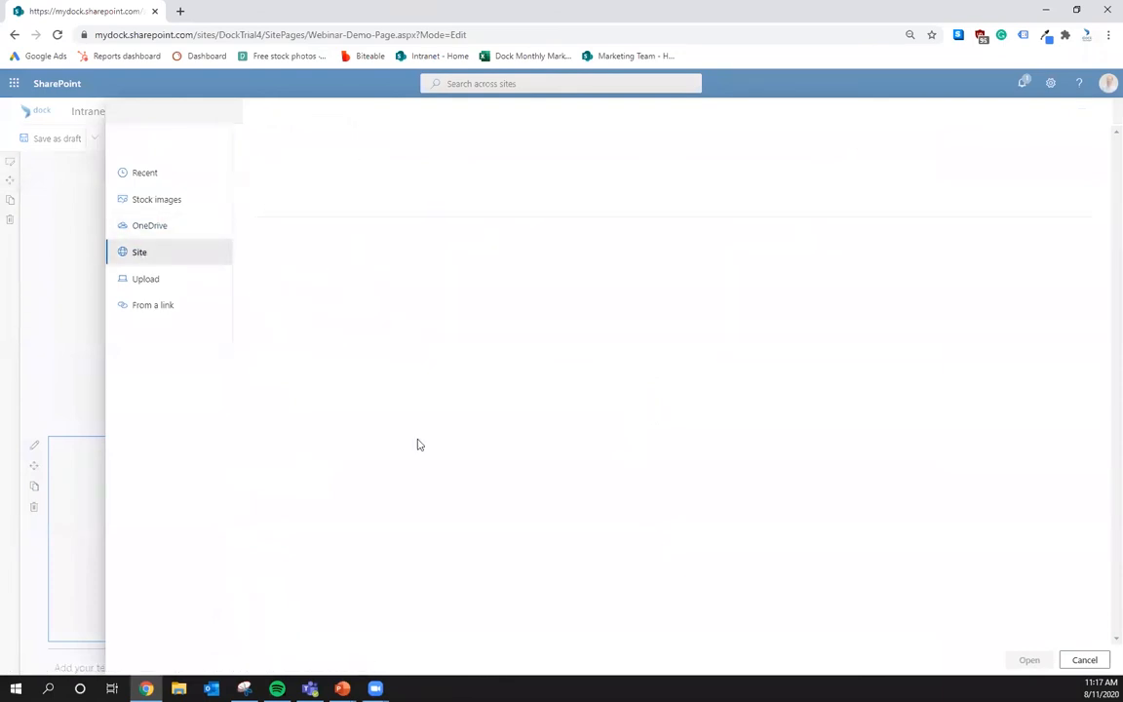
{"action": "left_click", "coordinate": [426, 234]}
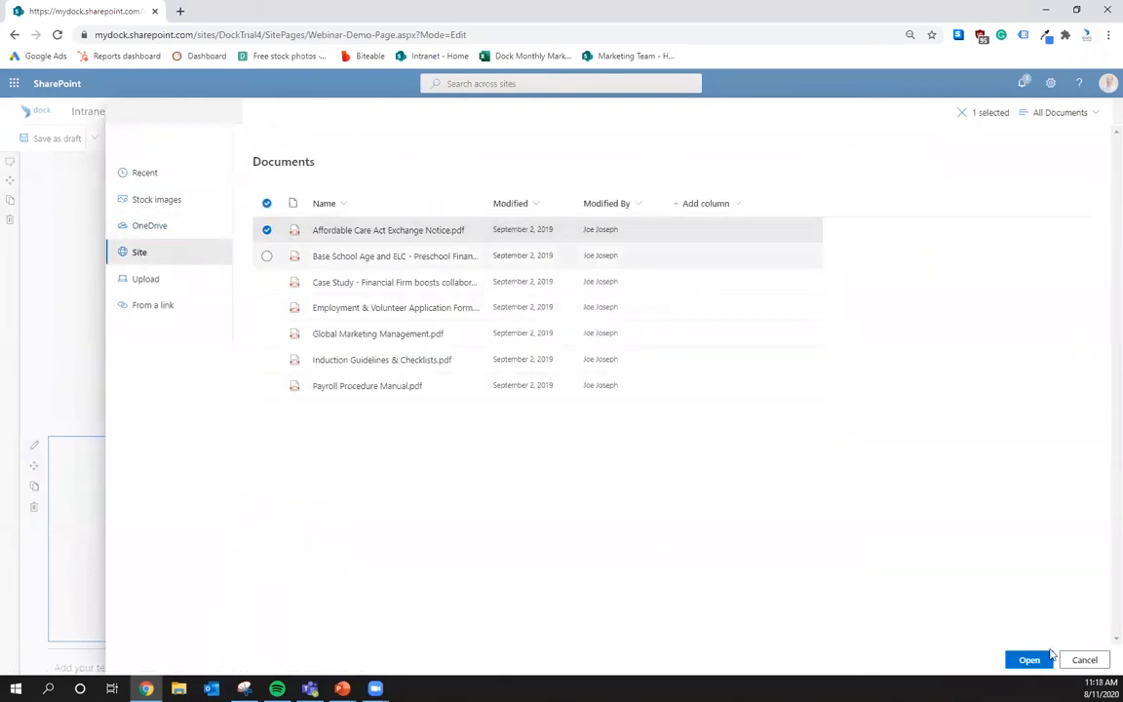
{"action": "left_click", "coordinate": [1031, 660]}
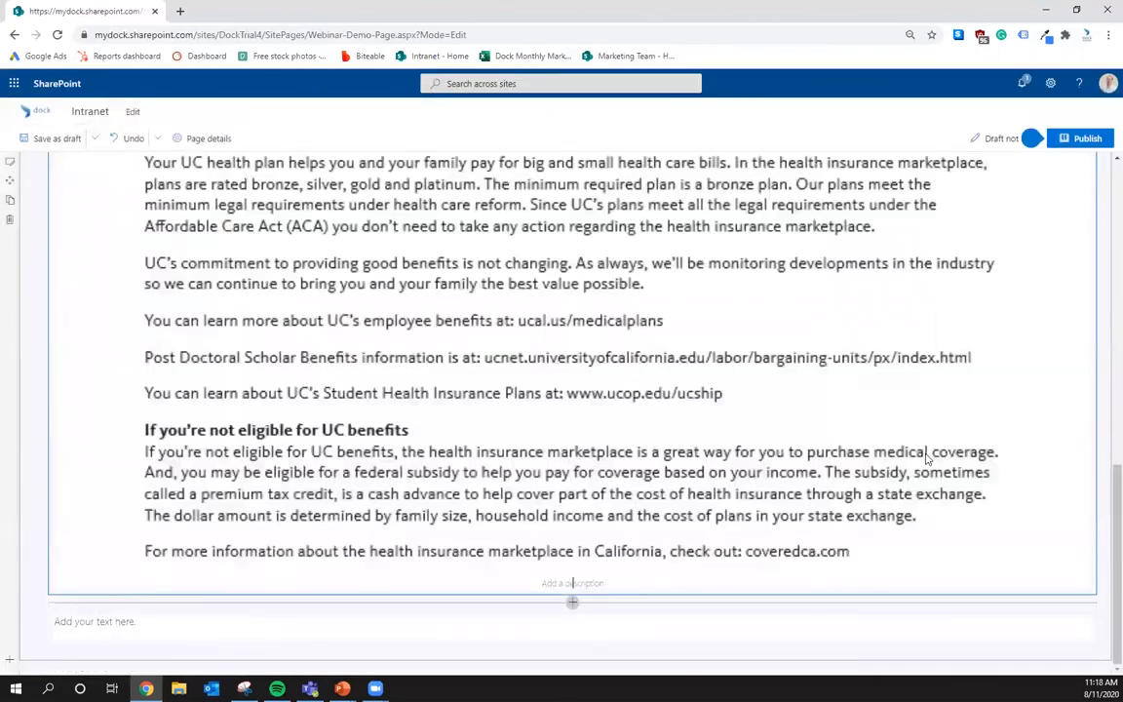
- Scroll through the Affordable Care Act notice pages shown in the File viewer
{"action": "scroll", "coordinate": [558, 386], "scroll_direction": "up", "scroll_amount": 5}
{"action": "scroll", "coordinate": [559, 386], "scroll_direction": "down", "scroll_amount": 7}
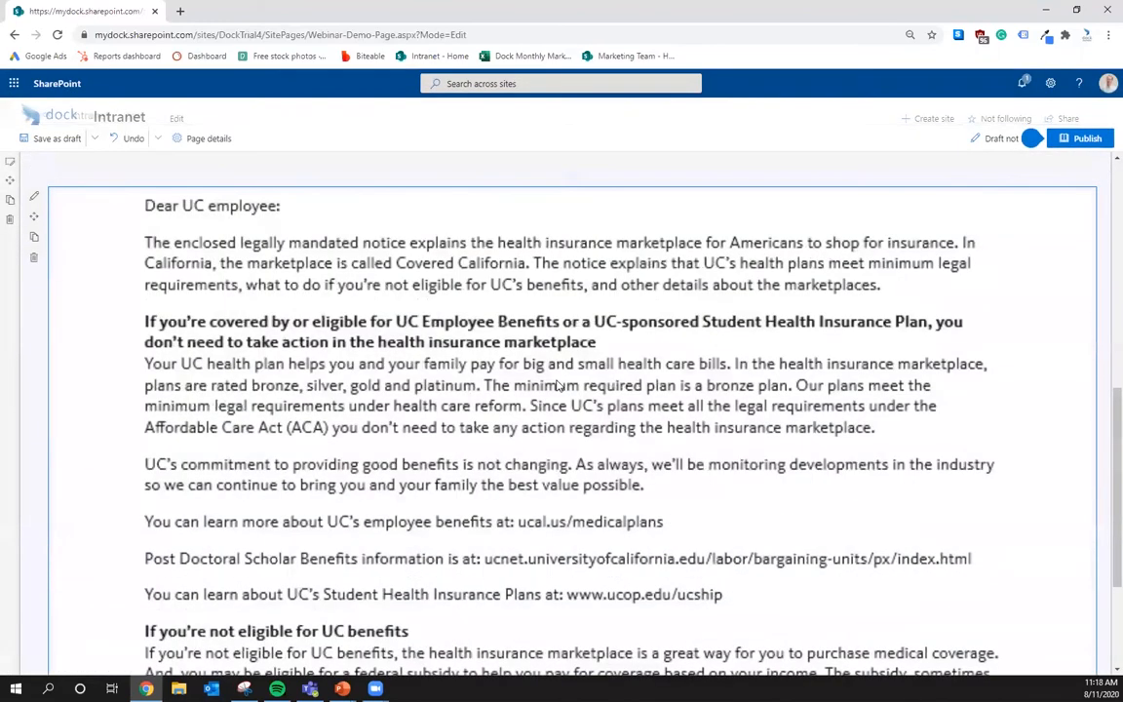
{"action": "scroll", "coordinate": [559, 386], "scroll_direction": "up", "scroll_amount": 10}
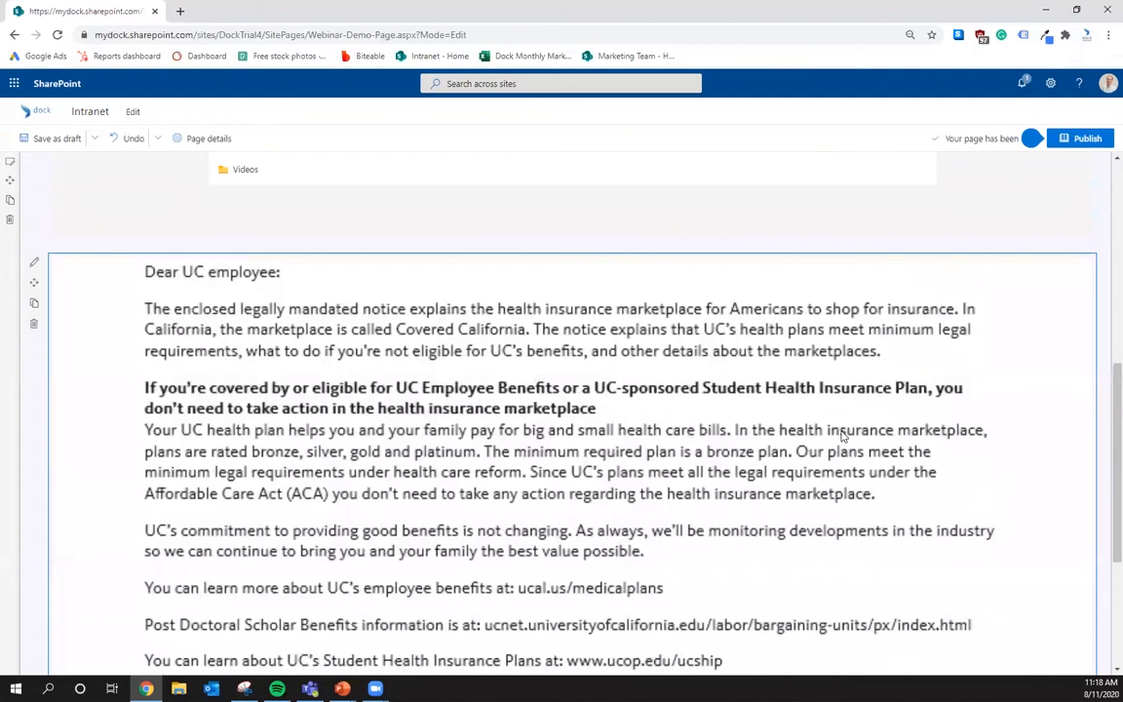
{"action": "scroll", "coordinate": [872, 502], "scroll_direction": "down", "scroll_amount": 10}
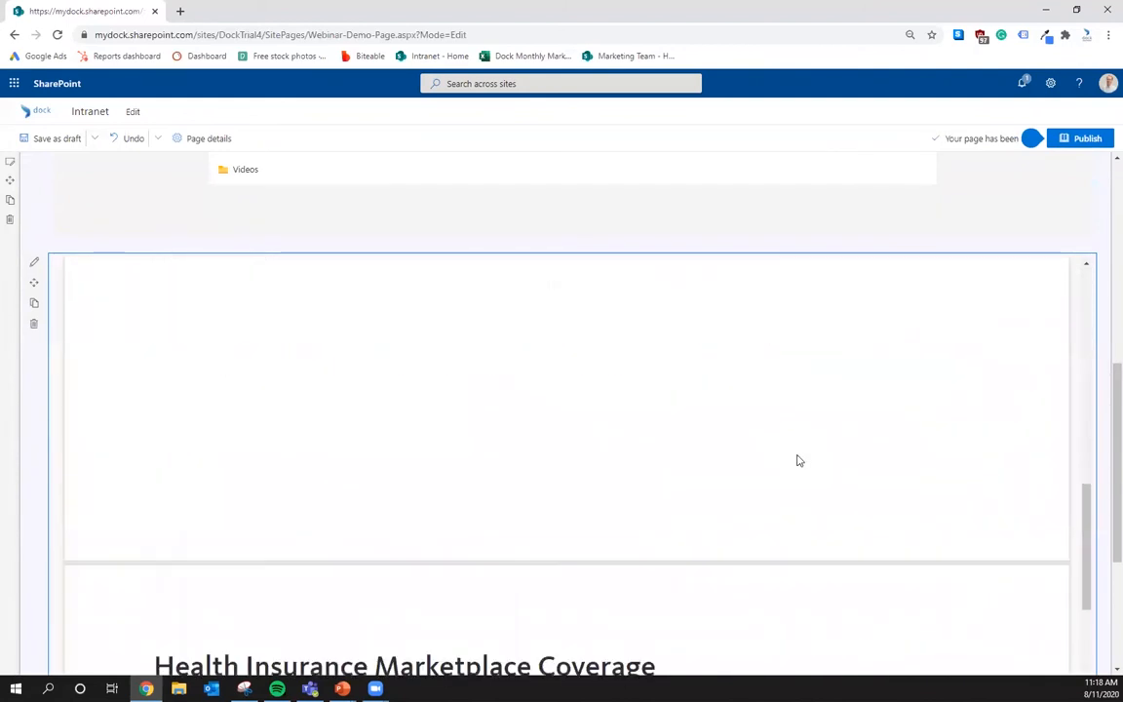
{"action": "scroll", "coordinate": [908, 178], "scroll_direction": "down", "scroll_amount": 10}
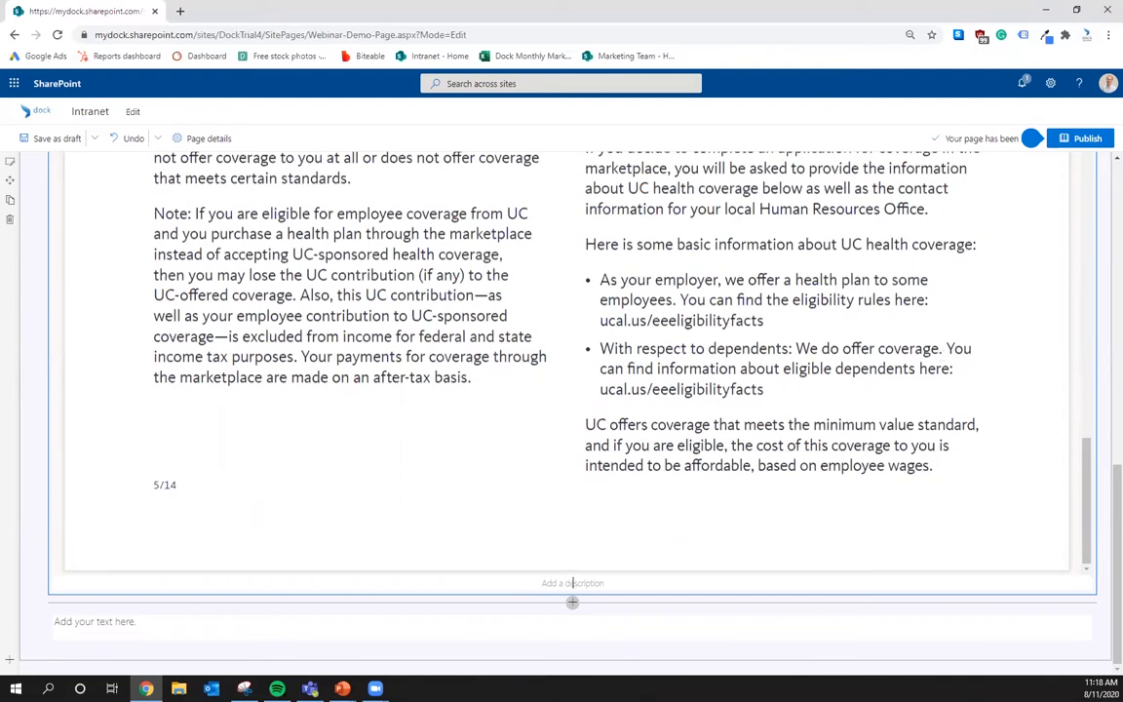
- Add a Hero web part below the file viewer section
{"action": "left_click", "coordinate": [571, 604]}
{"action": "scroll", "coordinate": [566, 516], "scroll_direction": "down", "scroll_amount": 8}
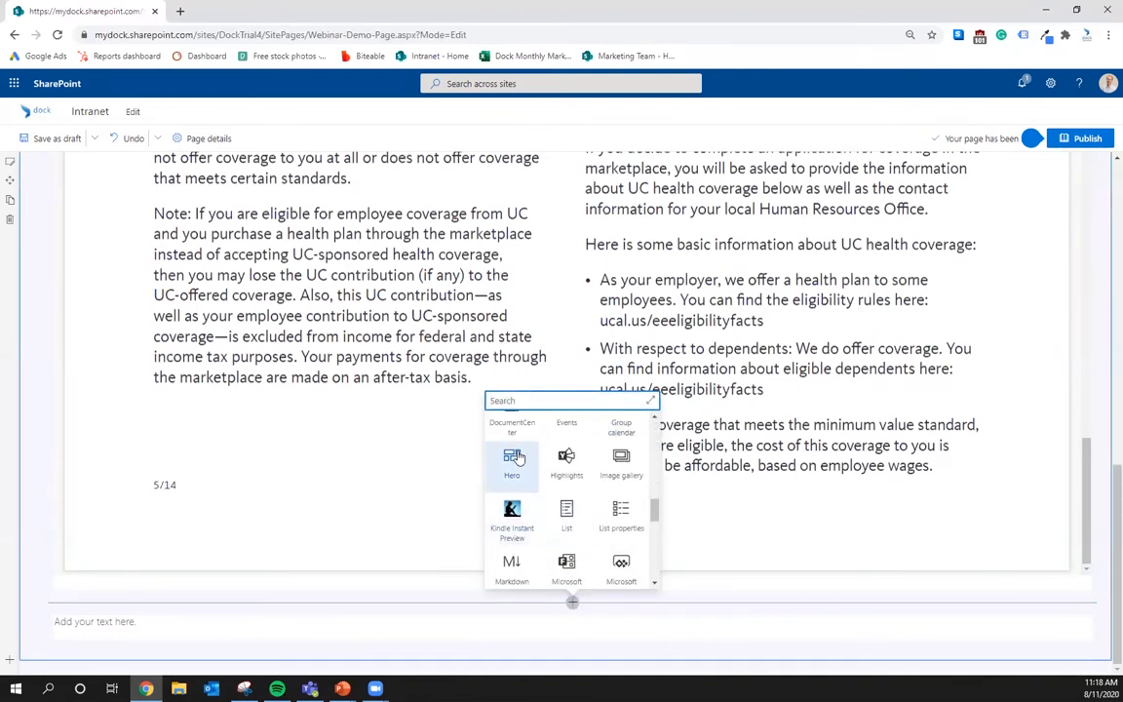
{"action": "left_click", "coordinate": [512, 478]}
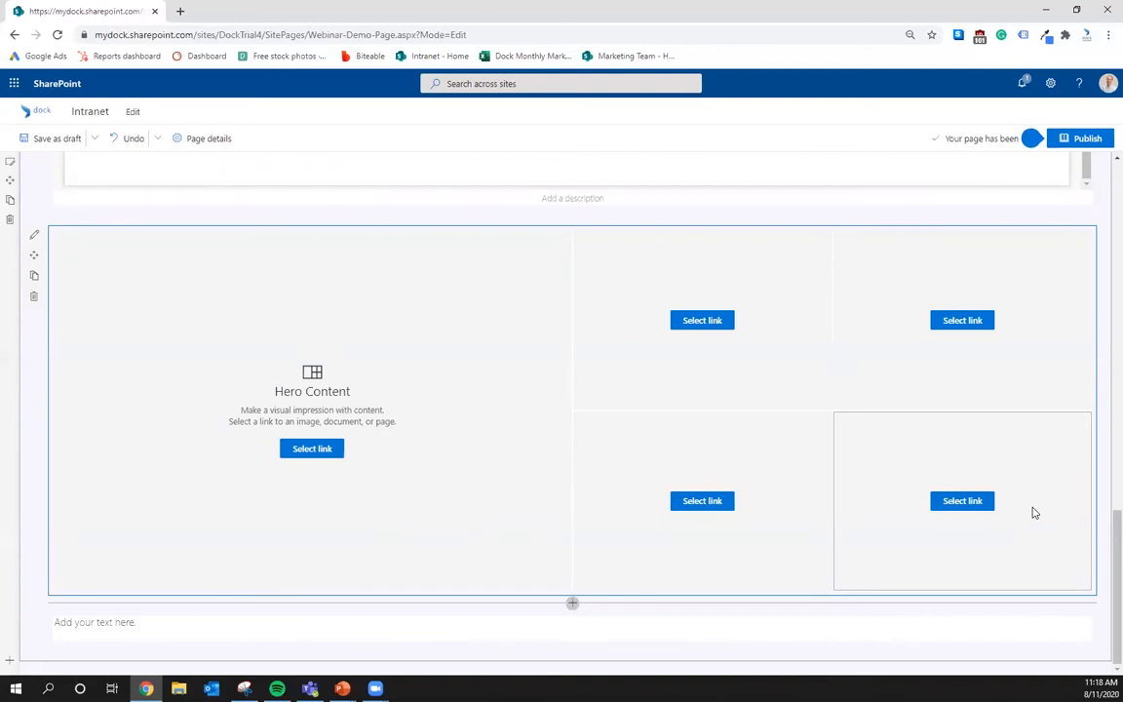
- Link the main hero tile to Global Marketing Management.pdf from the site's Documents
{"action": "left_click", "coordinate": [318, 456]}
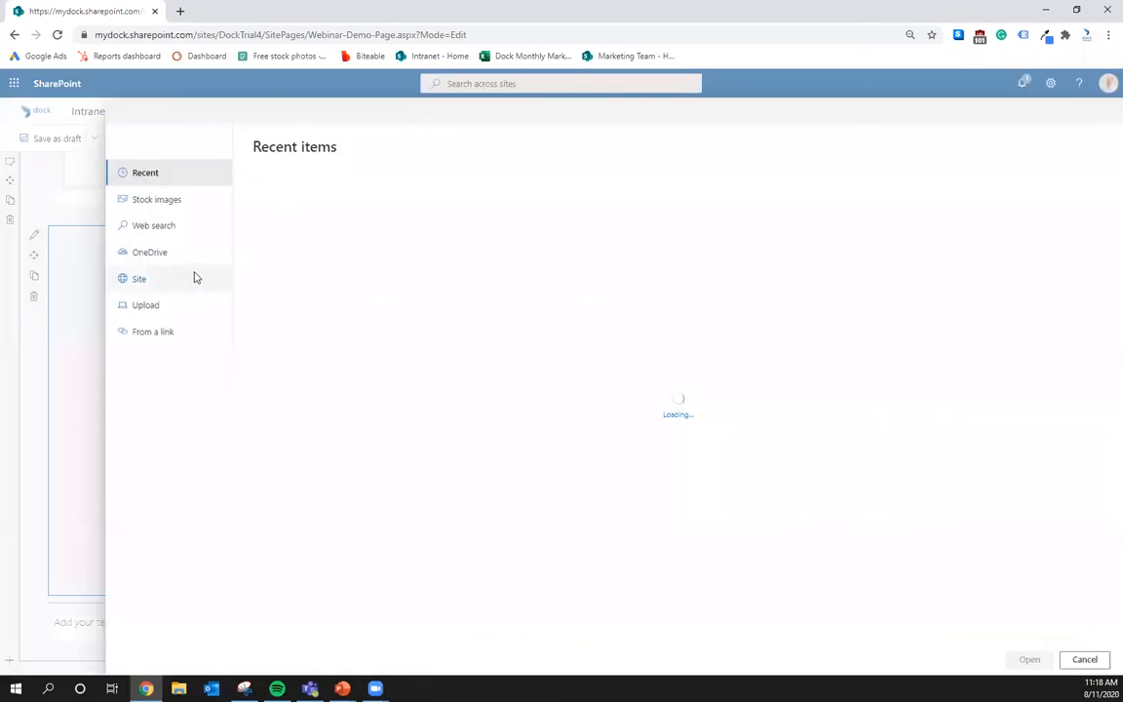
{"action": "left_click", "coordinate": [147, 282]}
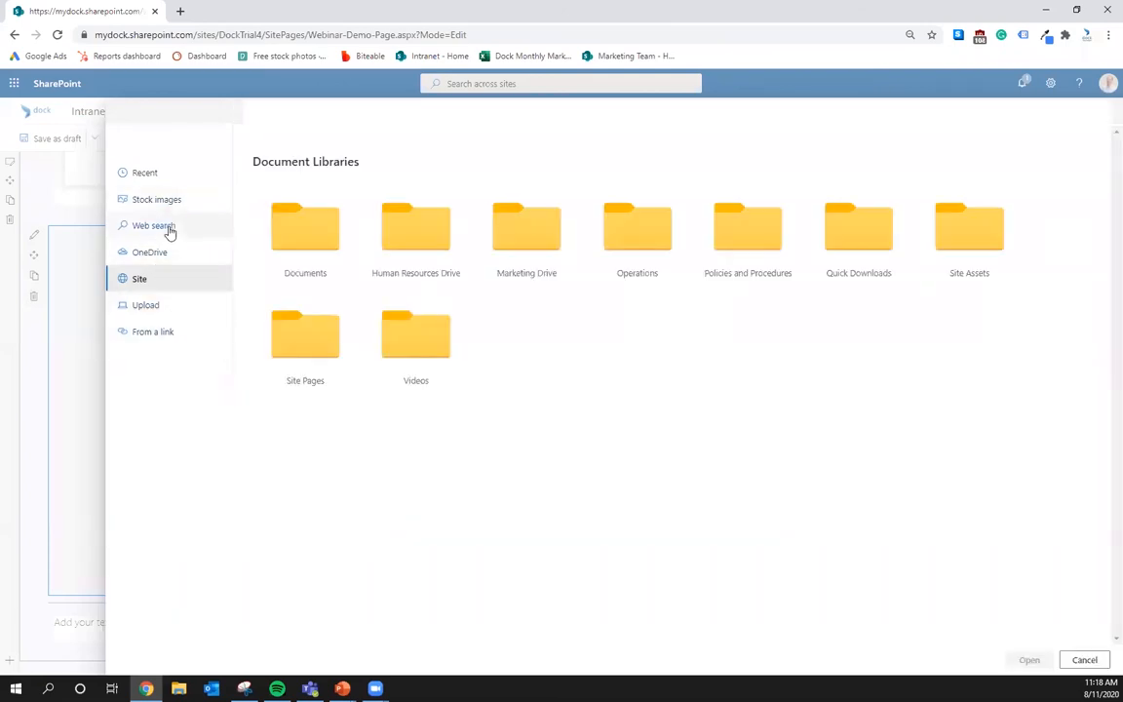
{"action": "left_click", "coordinate": [302, 238]}
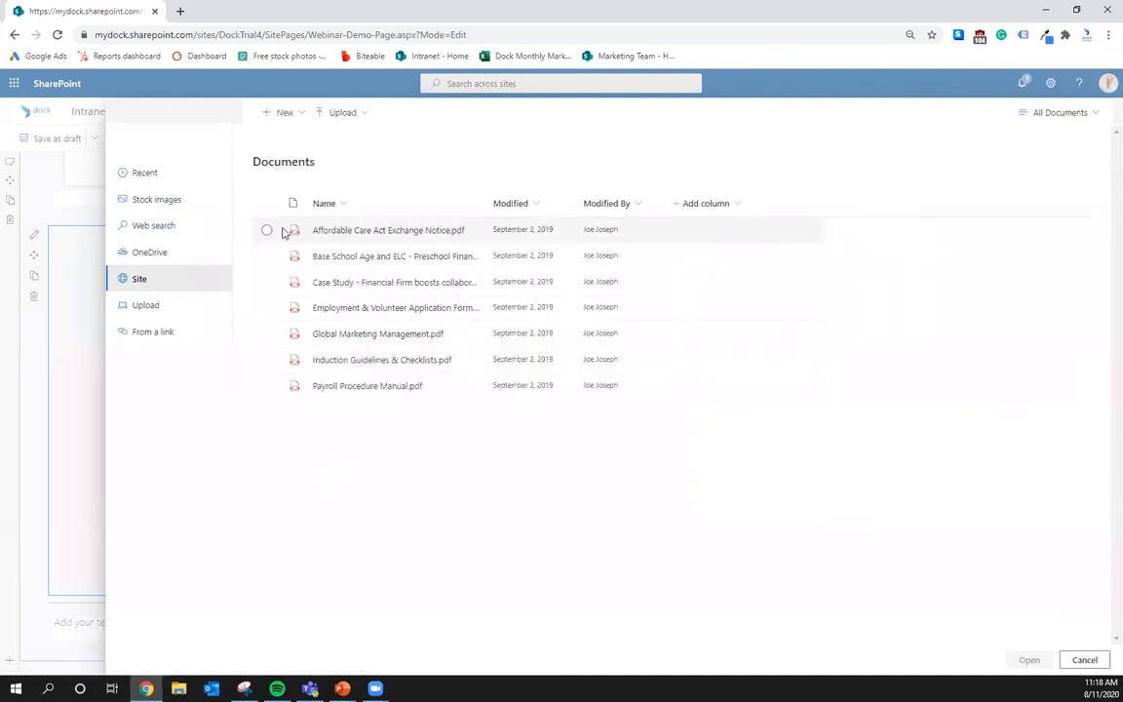
{"action": "left_click", "coordinate": [267, 333]}
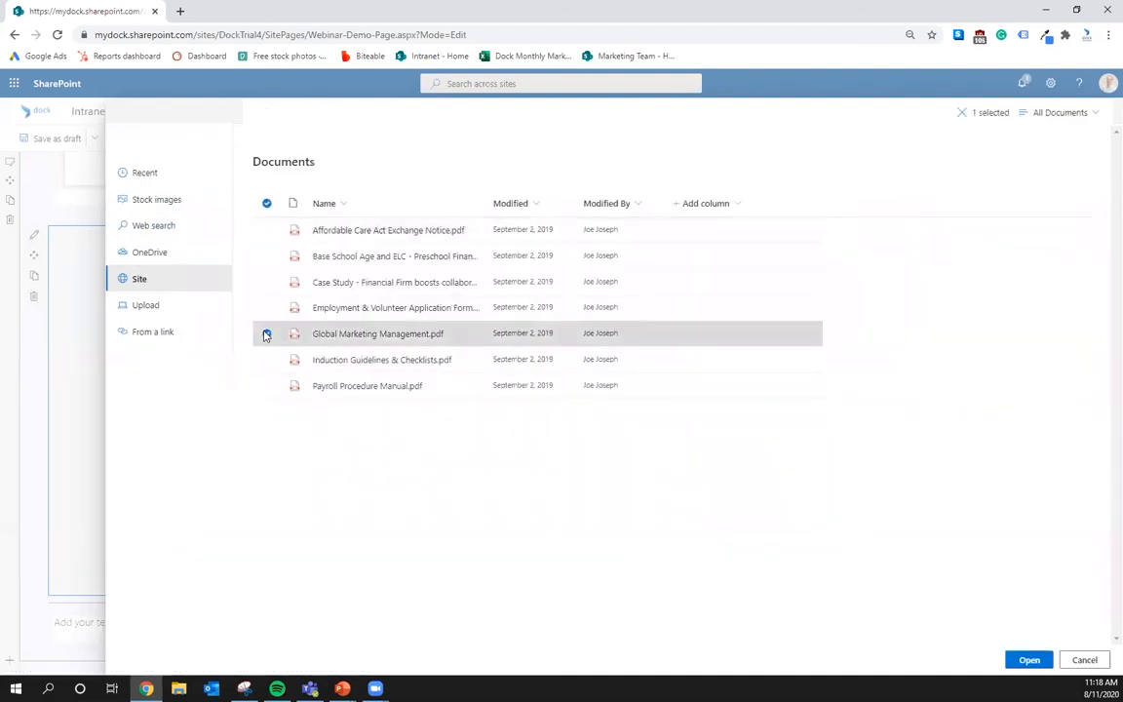
{"action": "left_click", "coordinate": [1026, 660]}
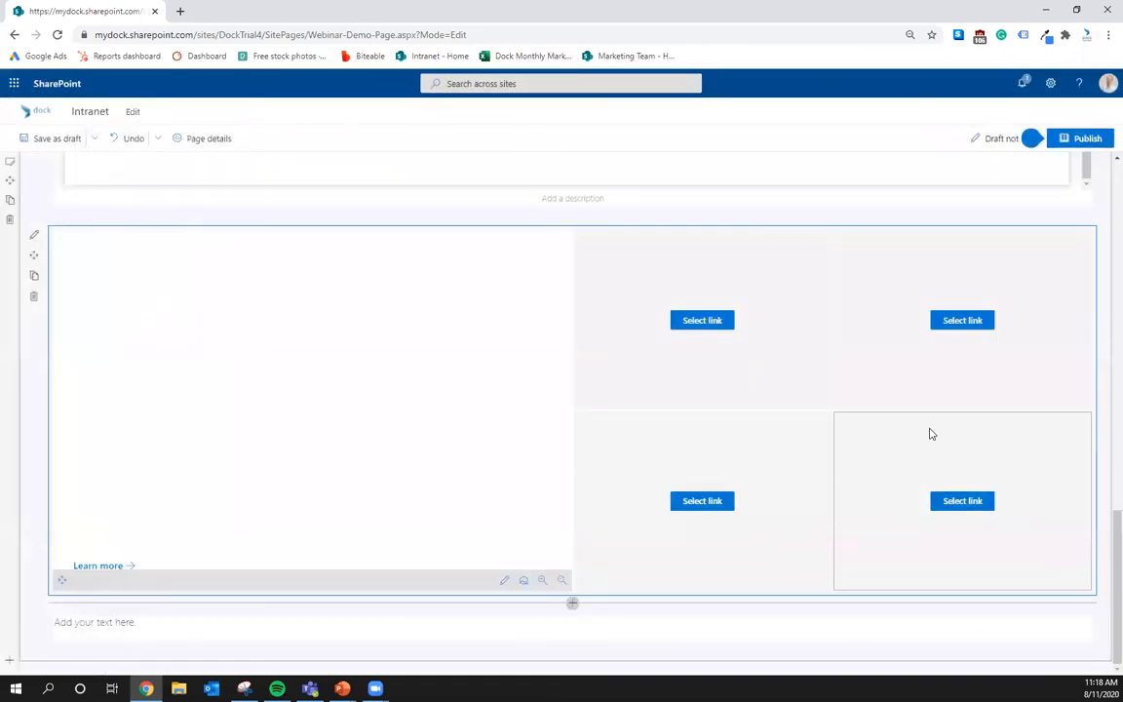
{"action": "left_click", "coordinate": [504, 580]}
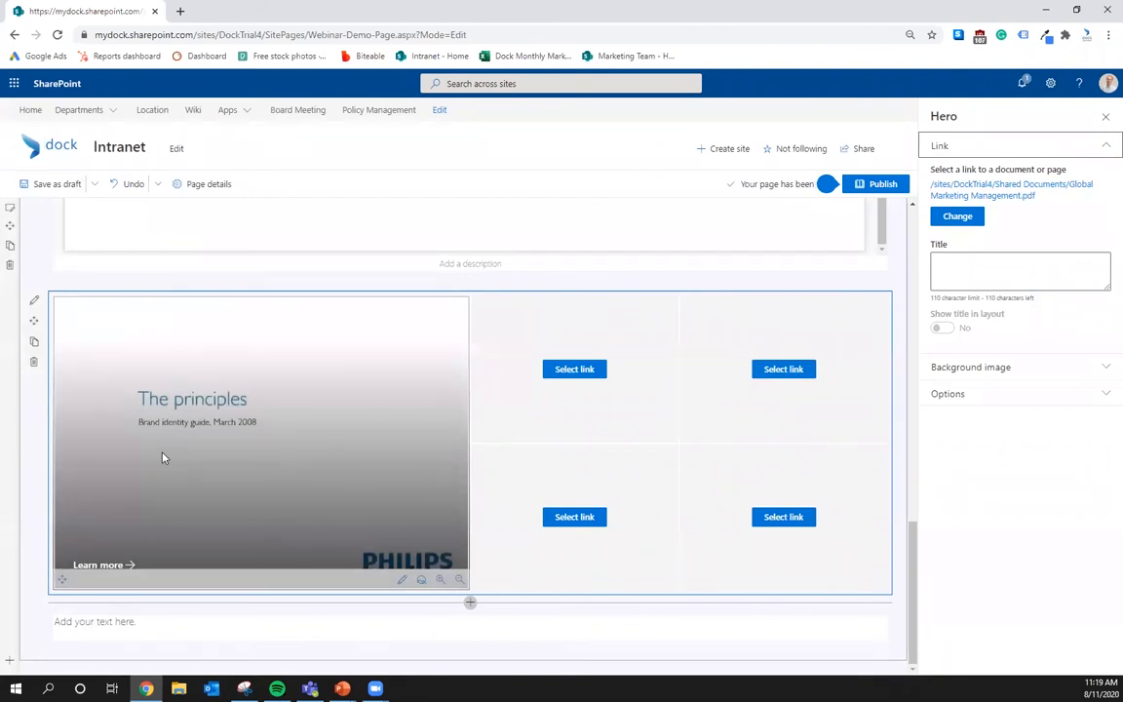
- Give the first hero tile a custom stock-image background of a man with a wristwatch, then close the Hero pane
{"action": "left_click", "coordinate": [962, 370]}
{"action": "left_click", "coordinate": [940, 416]}
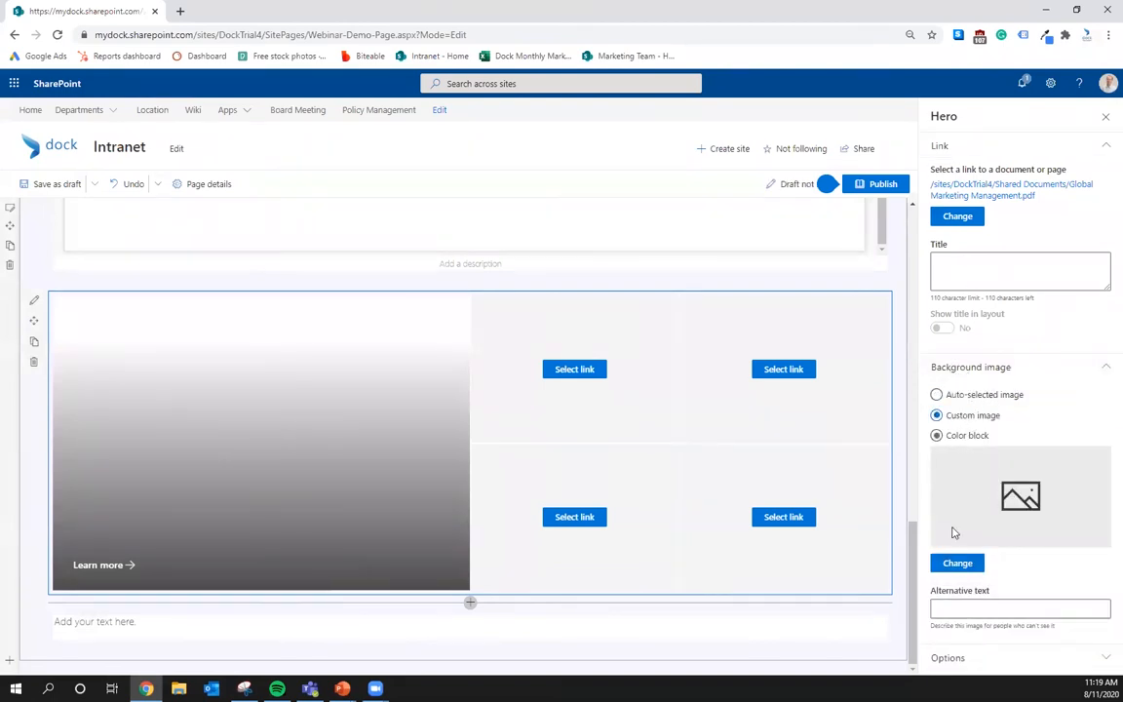
{"action": "left_click", "coordinate": [956, 564]}
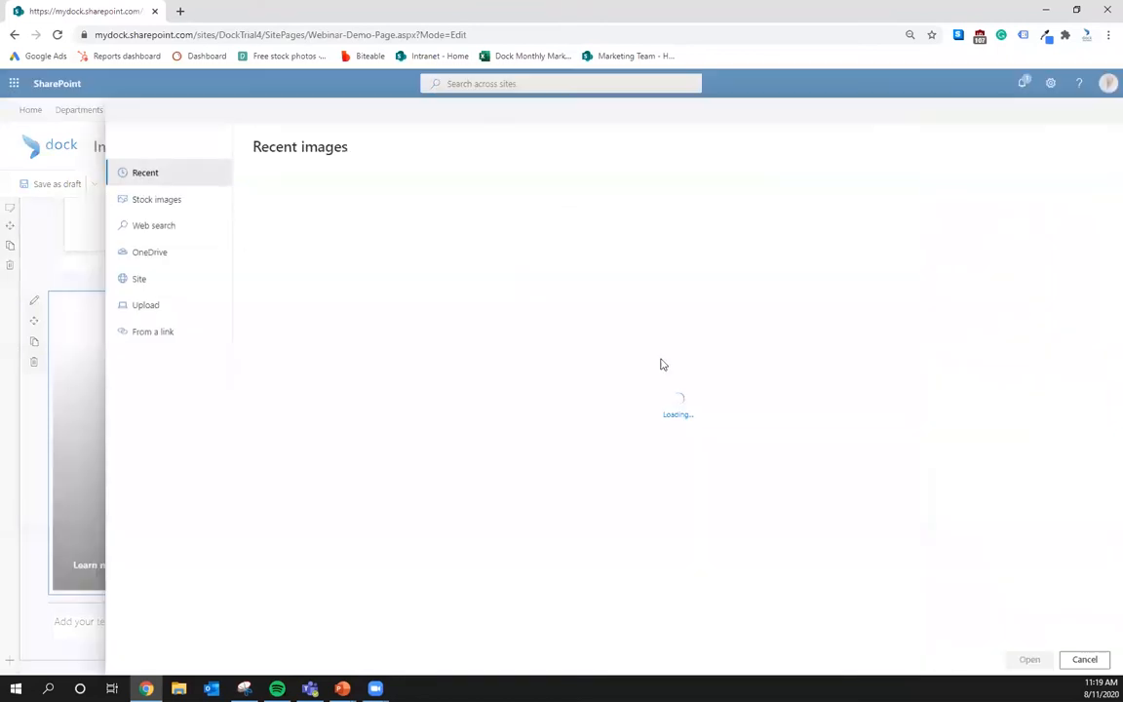
{"action": "left_click", "coordinate": [156, 198]}
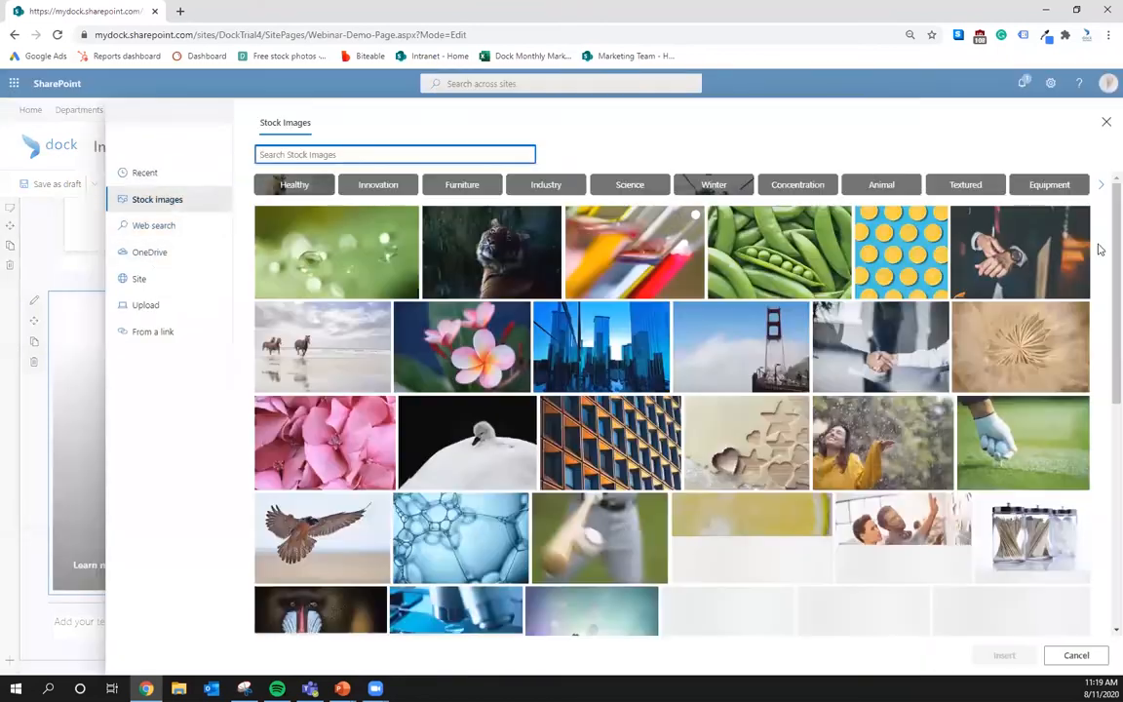
{"action": "left_click", "coordinate": [1005, 255]}
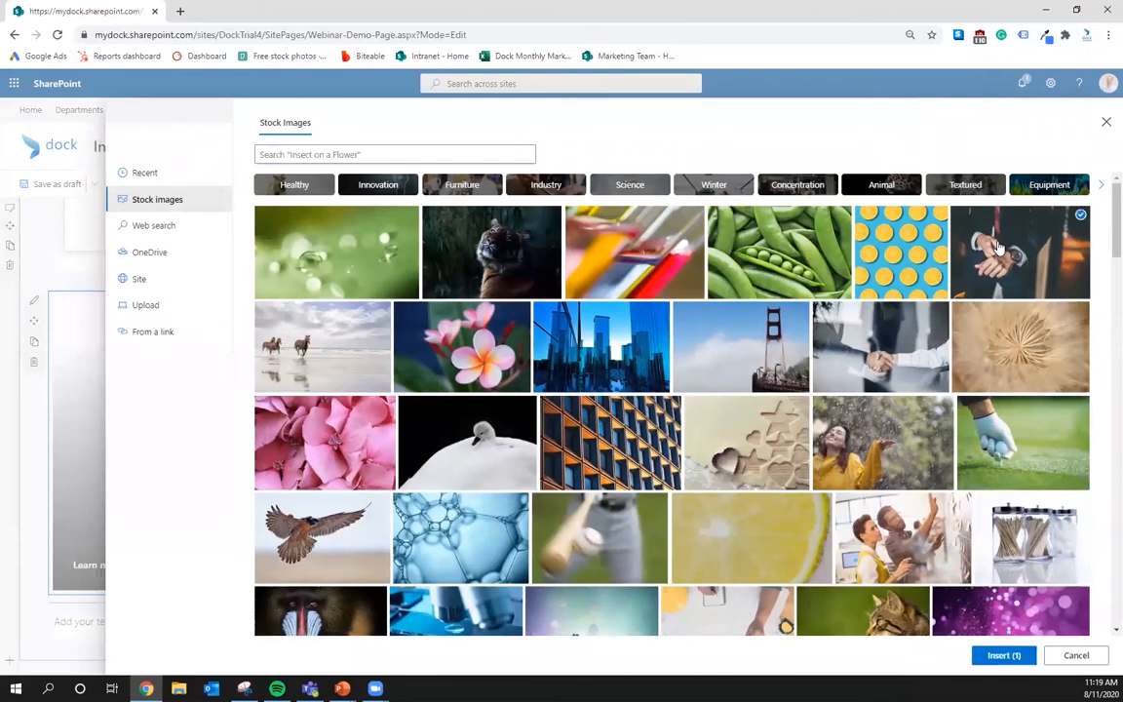
{"action": "left_click", "coordinate": [1000, 659]}
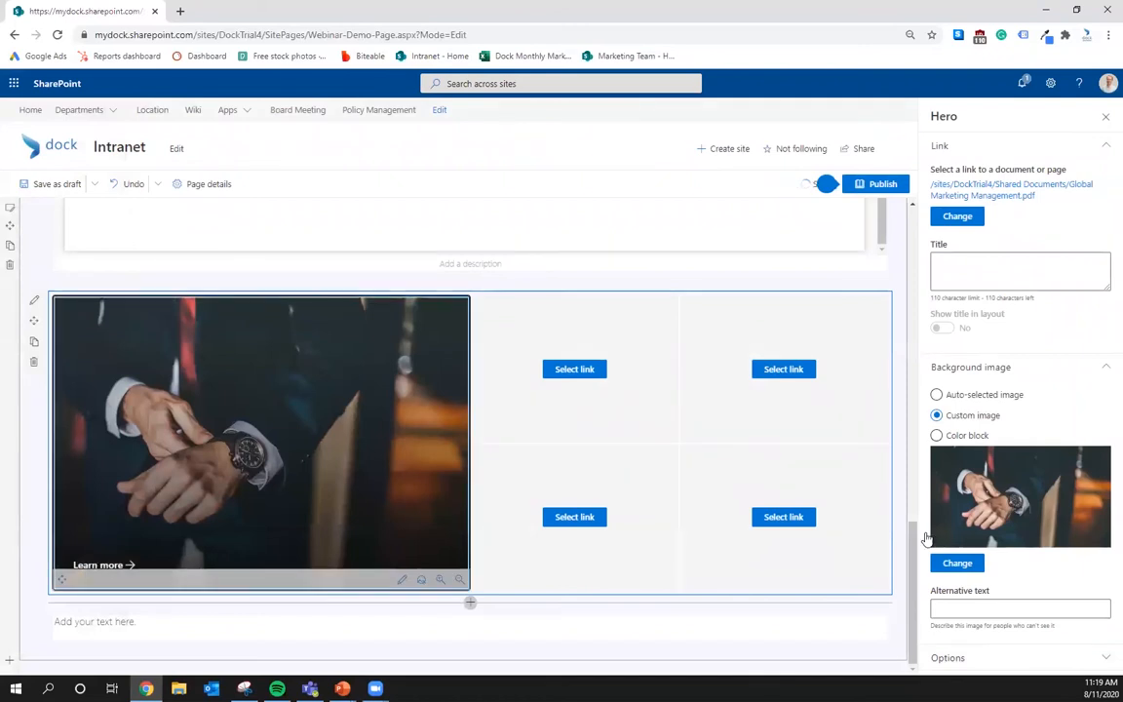
{"action": "left_click", "coordinate": [1108, 121]}
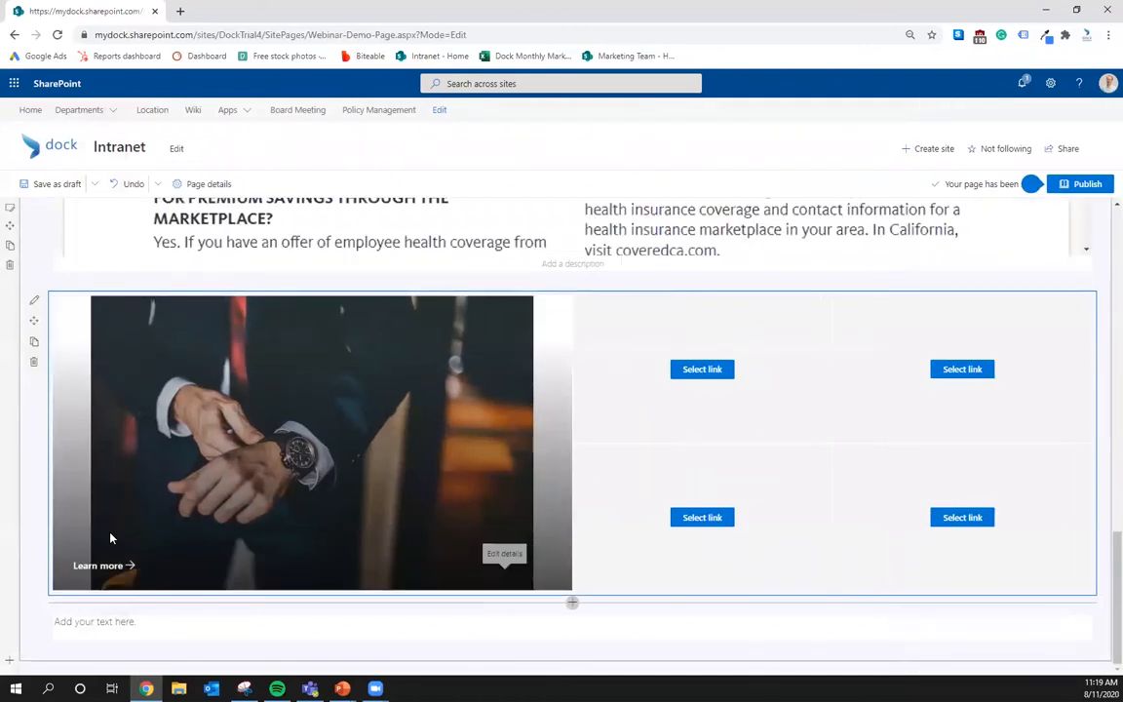
{"action": "scroll", "coordinate": [265, 552], "scroll_direction": "down", "scroll_amount": 1}
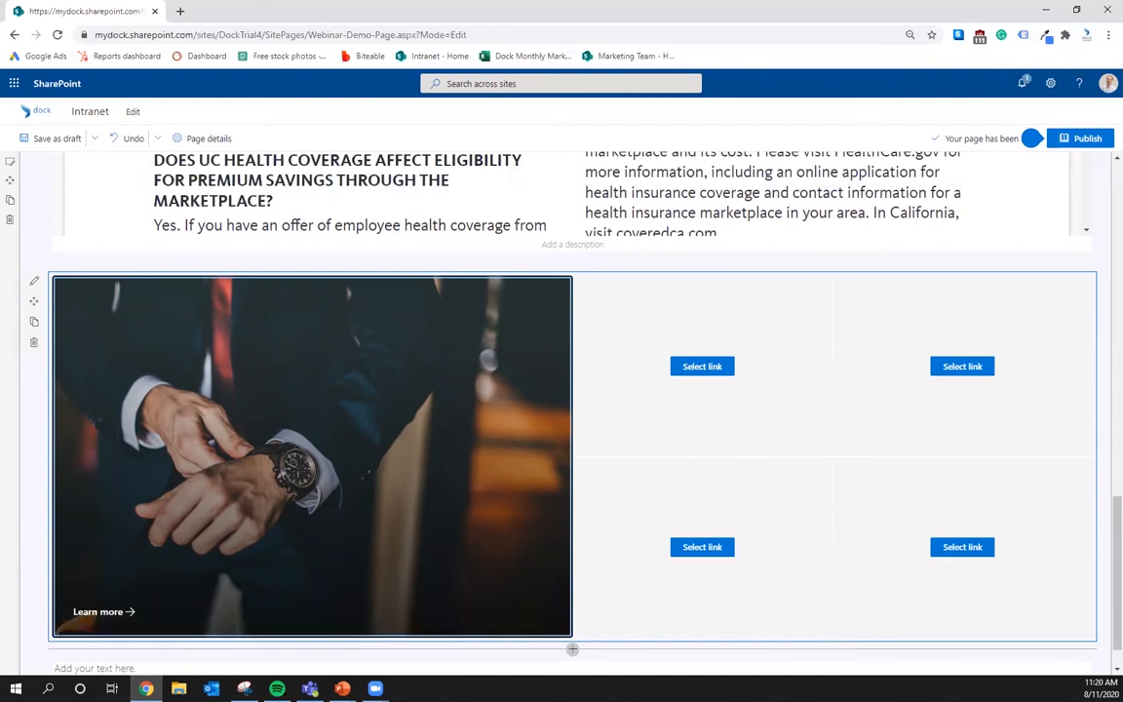
{"action": "scroll", "coordinate": [403, 395], "scroll_direction": "down", "scroll_amount": 1}
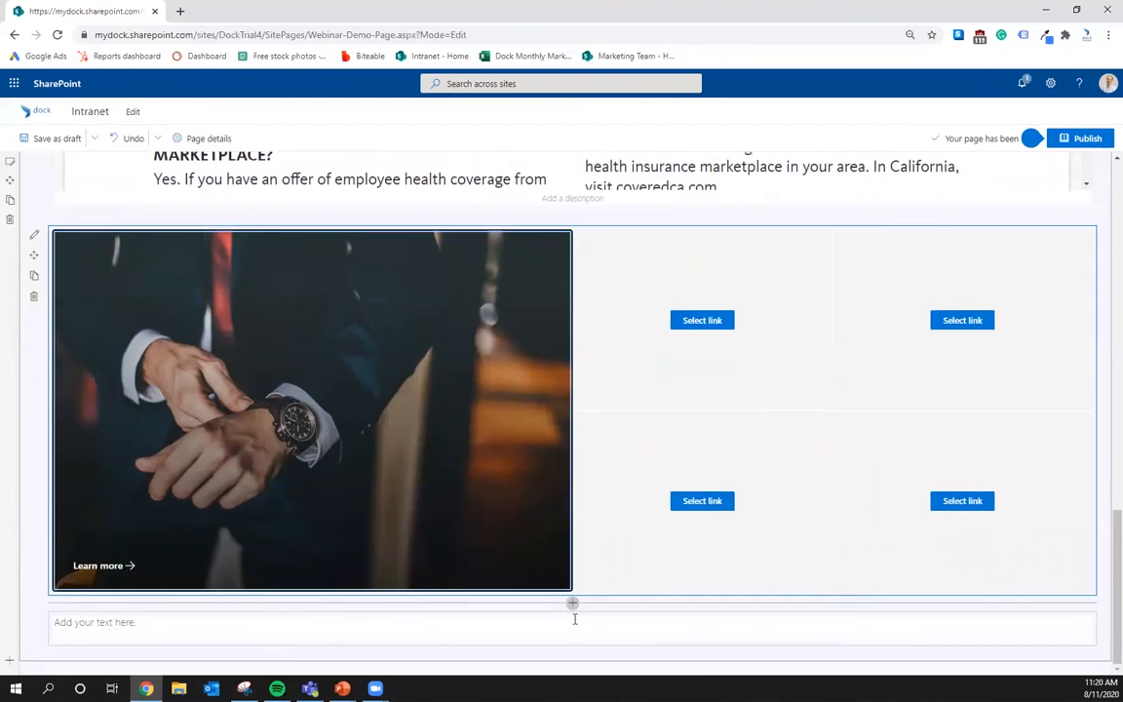
- Insert a web part from the Featured list directly below the Hero section
{"action": "left_click", "coordinate": [568, 609]}
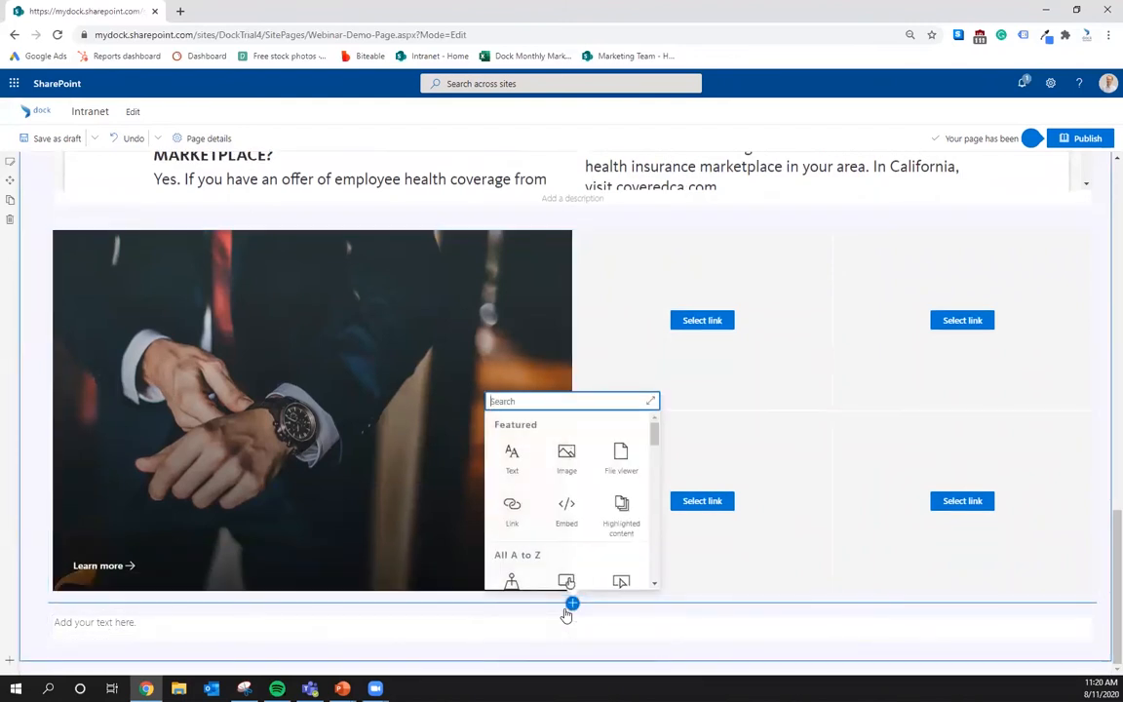
{"action": "left_click", "coordinate": [623, 504]}
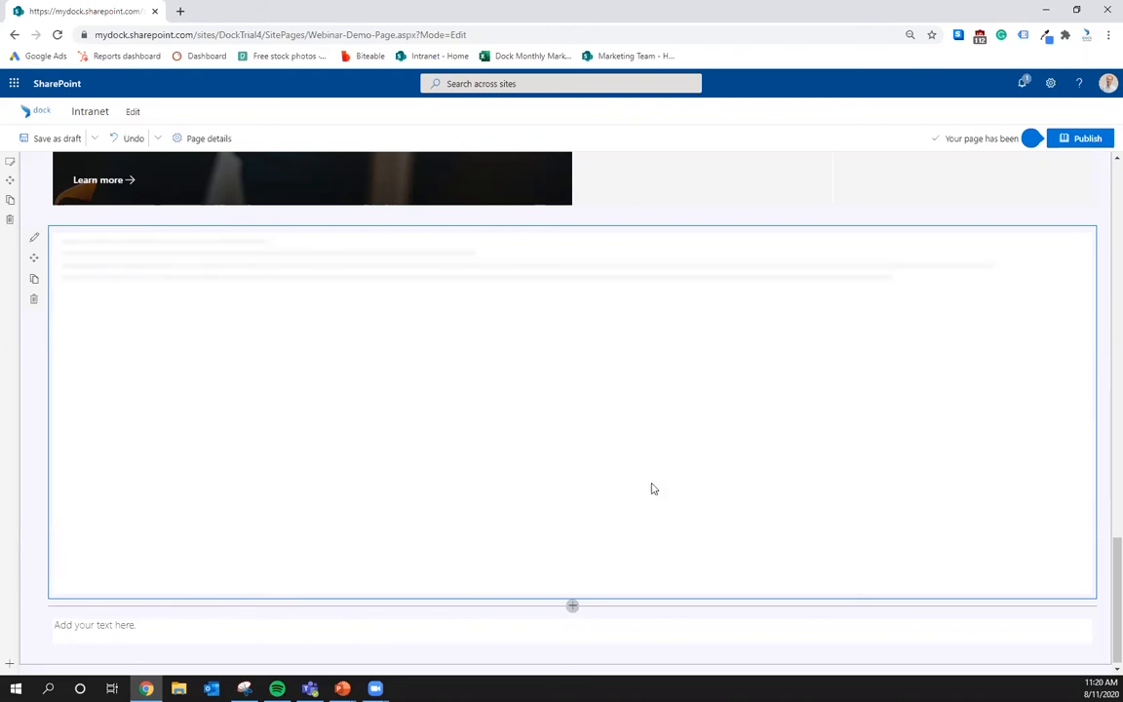
- Add a Microsoft Forms web part below the last section and choose to create a new form
{"action": "left_click", "coordinate": [573, 607]}
{"action": "scroll", "coordinate": [562, 497], "scroll_direction": "down", "scroll_amount": 5}
{"action": "scroll", "coordinate": [606, 553], "scroll_direction": "down", "scroll_amount": 3}
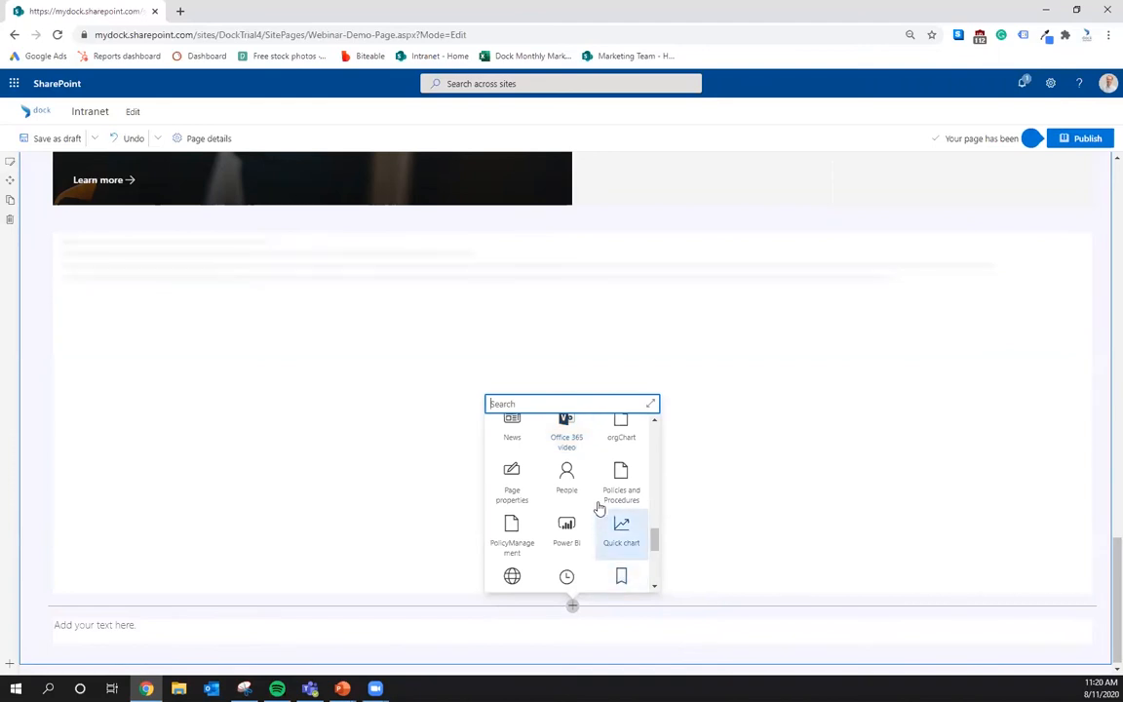
{"action": "scroll", "coordinate": [600, 509], "scroll_direction": "up", "scroll_amount": 3}
{"action": "left_click", "coordinate": [558, 516]}
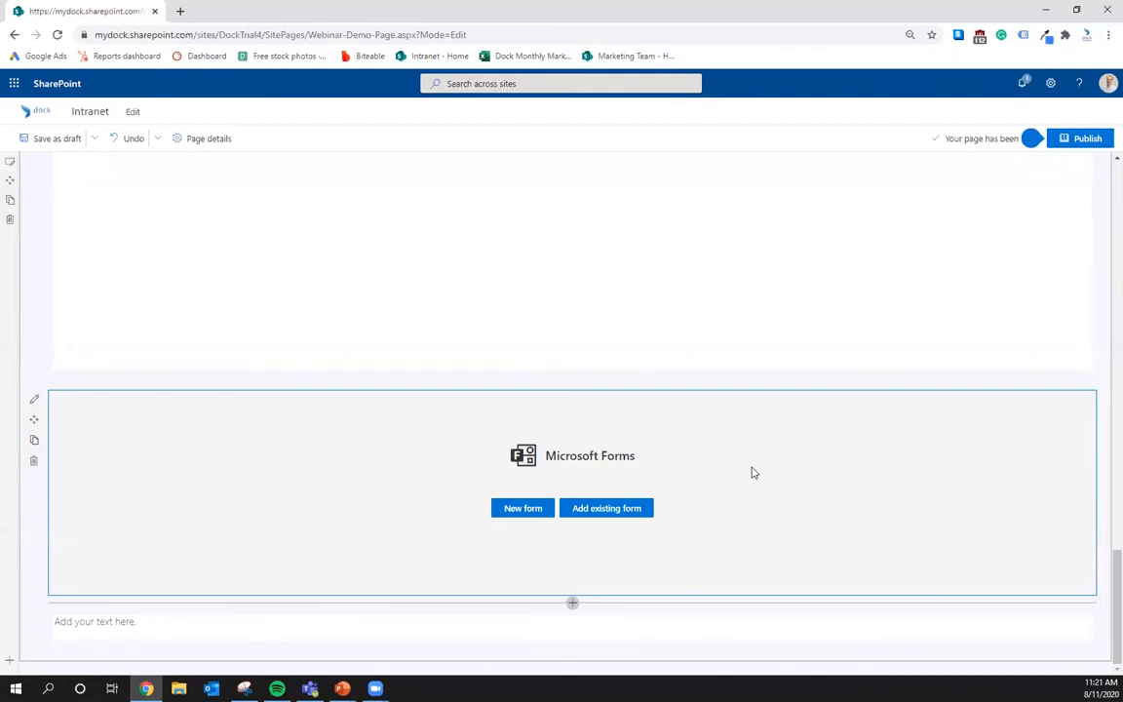
{"action": "left_click", "coordinate": [525, 508]}
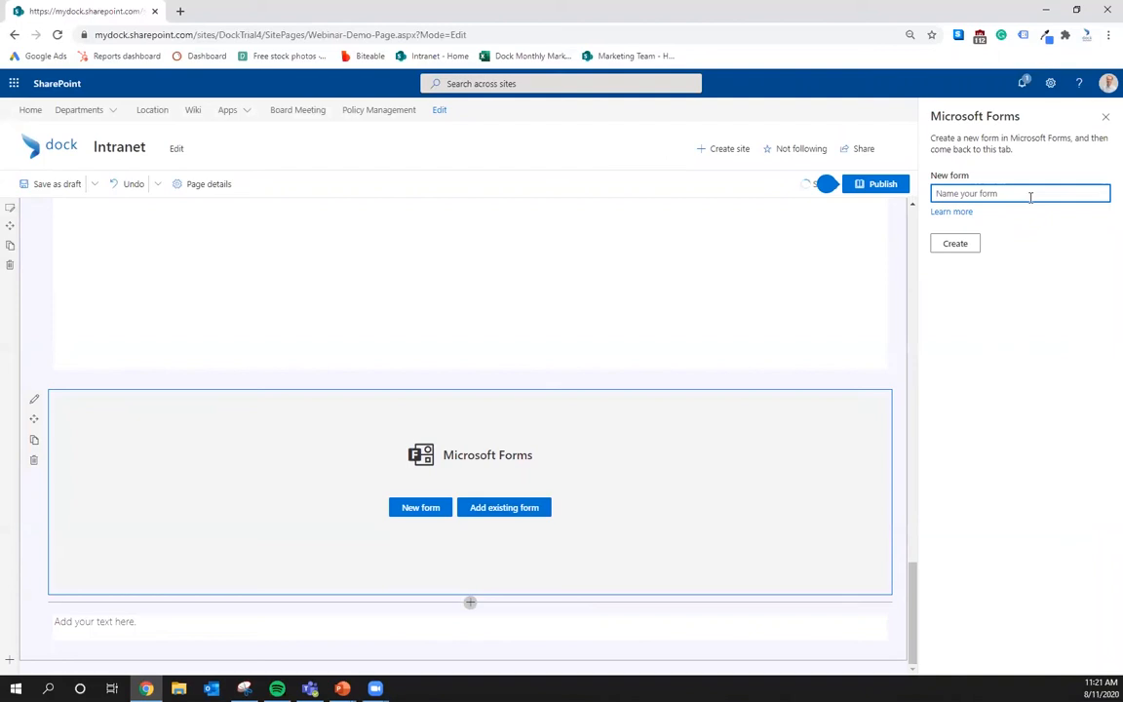
- Name the new form 'Webinar' and create it
{"action": "type", "text": "Webinar"}
{"action": "left_click", "coordinate": [955, 242]}
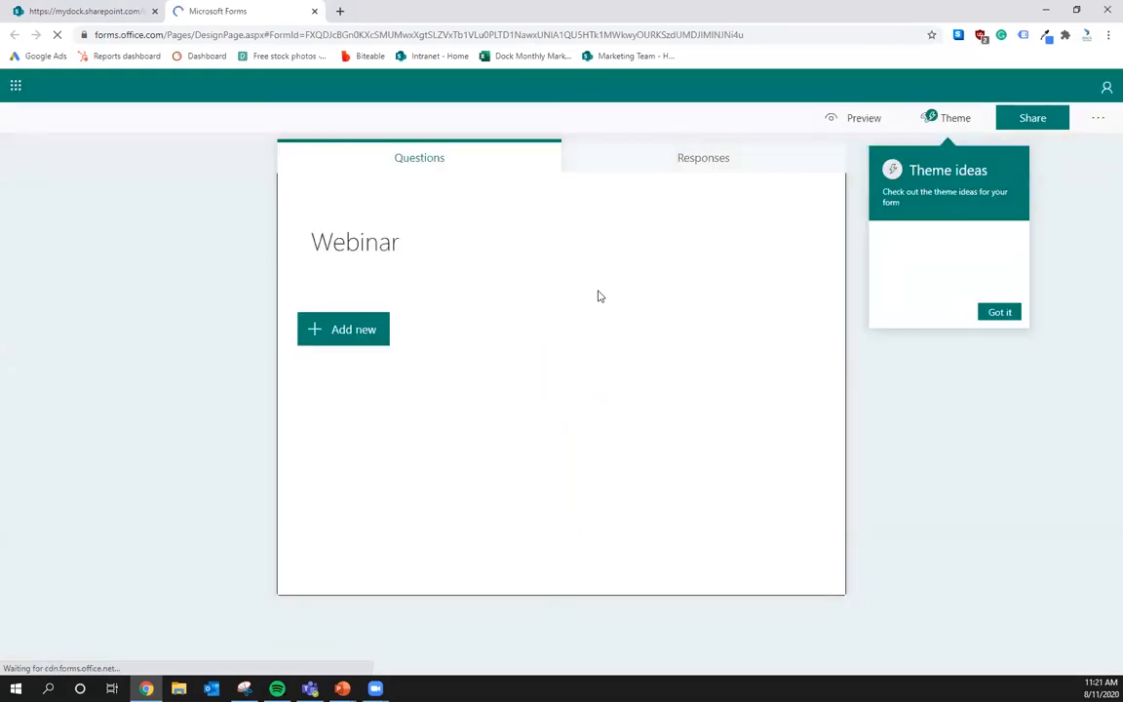
- Show the Webinar form's question types and suggestions, then close the Microsoft Forms tab
{"action": "left_click", "coordinate": [327, 347]}
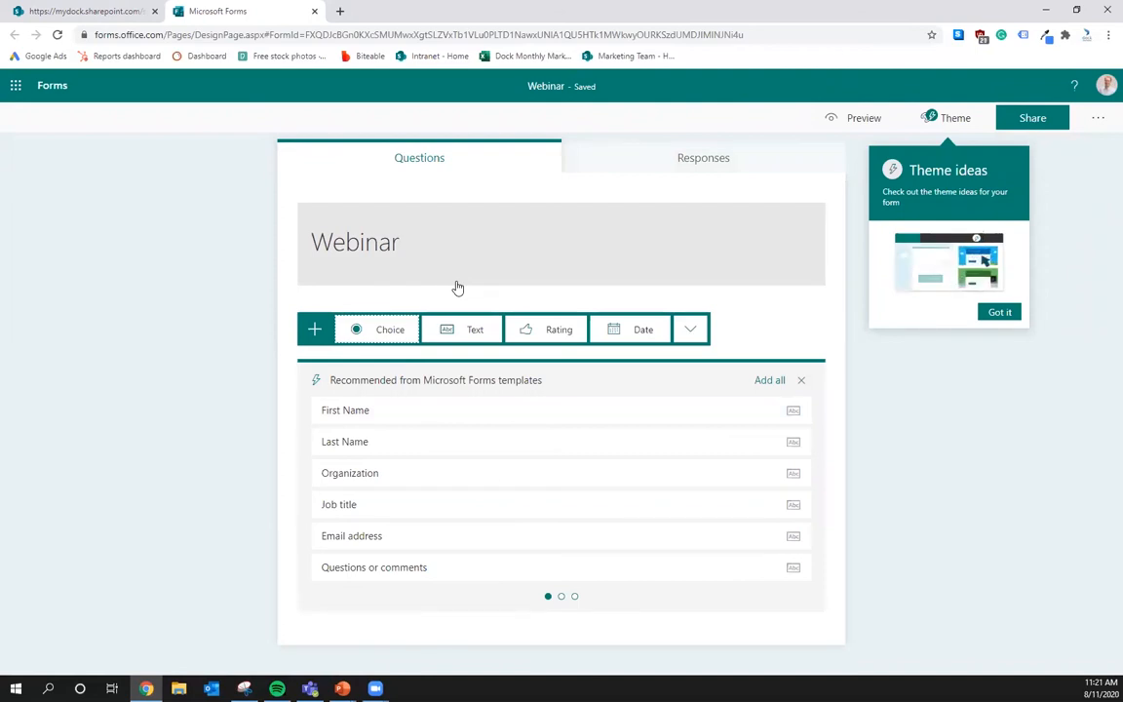
{"action": "left_click", "coordinate": [314, 13]}
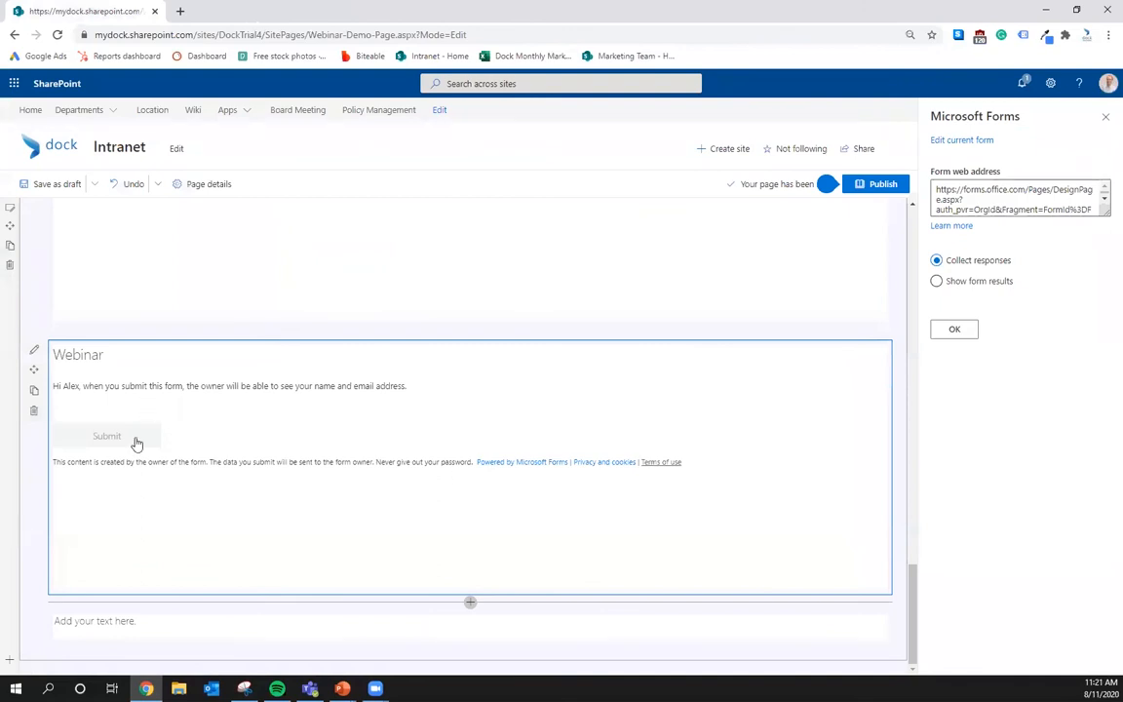
- Delete the Webinar form web part and insert a fresh Microsoft Forms part set to Add existing form
{"action": "left_click", "coordinate": [1102, 121]}
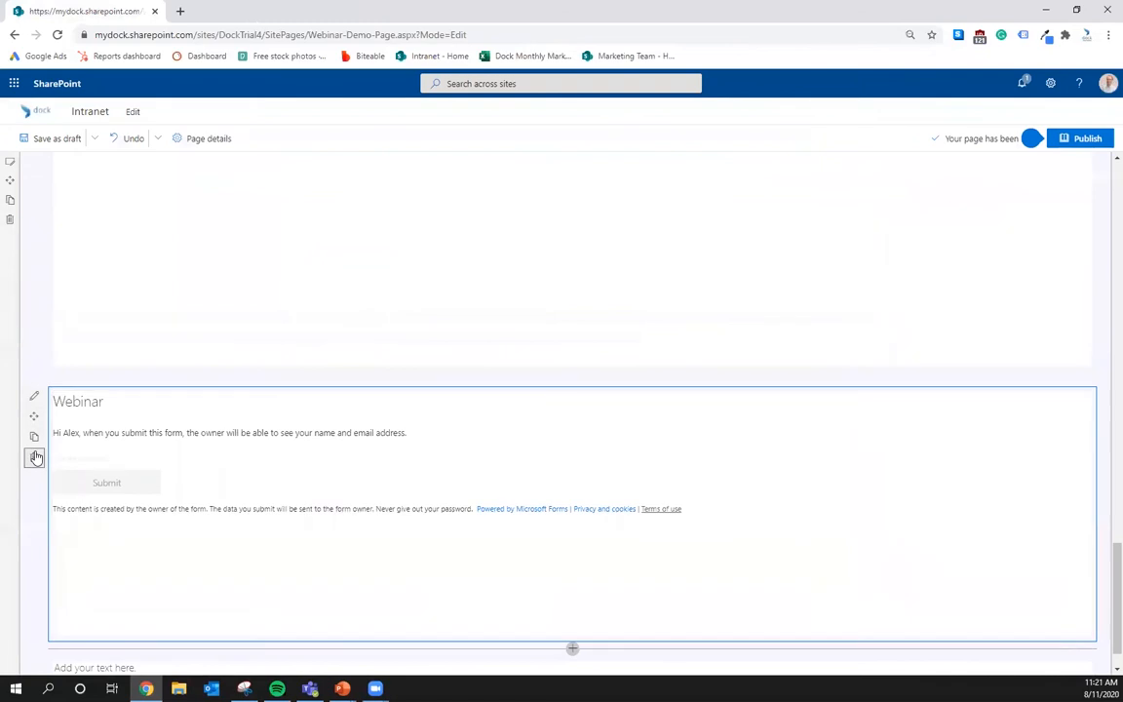
{"action": "left_click", "coordinate": [35, 457]}
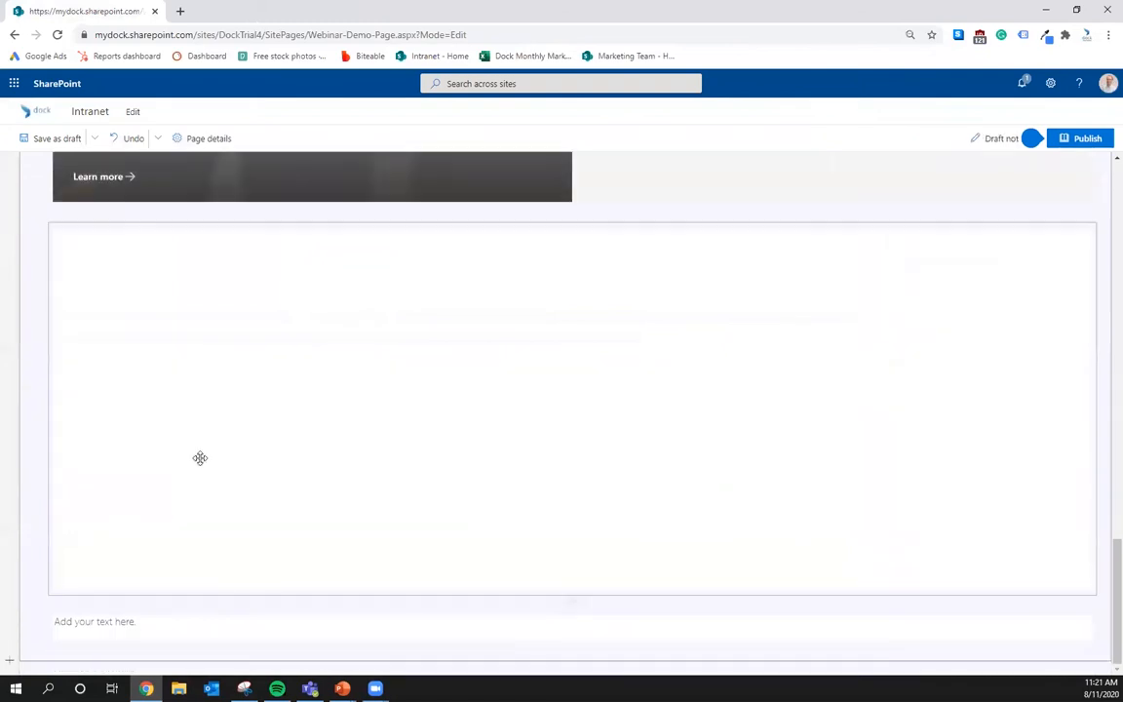
{"action": "left_click", "coordinate": [572, 601]}
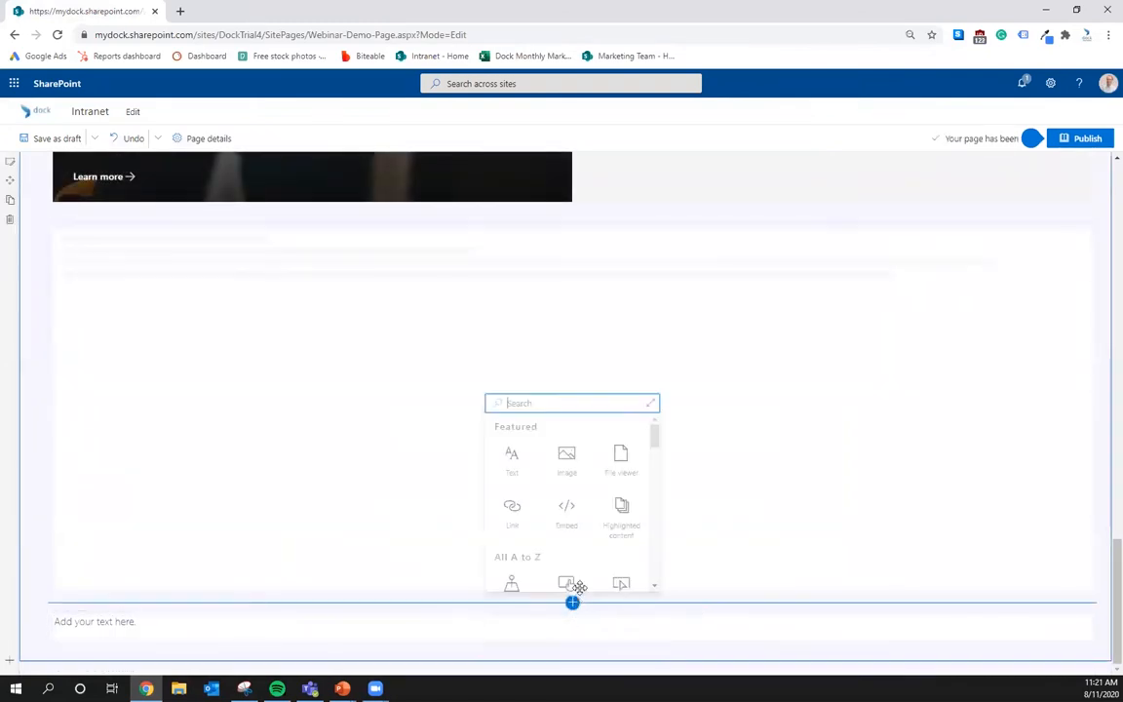
{"action": "scroll", "coordinate": [588, 518], "scroll_direction": "down", "scroll_amount": 5}
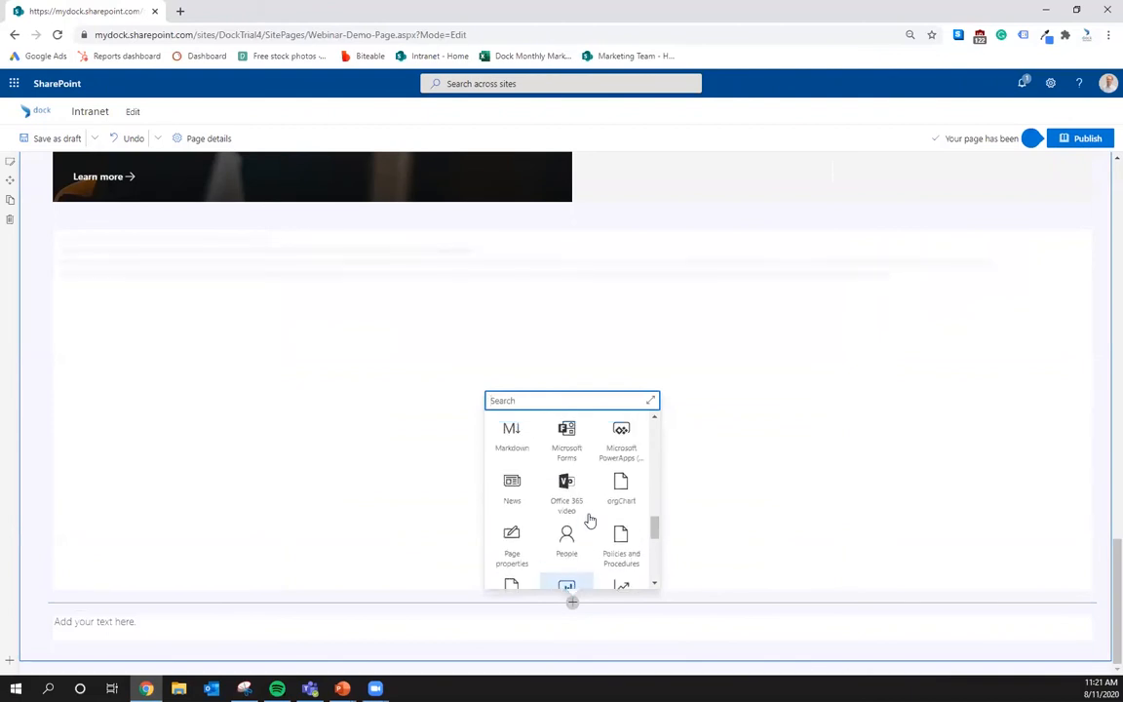
{"action": "scroll", "coordinate": [588, 520], "scroll_direction": "up", "scroll_amount": 2}
{"action": "left_click", "coordinate": [569, 573]}
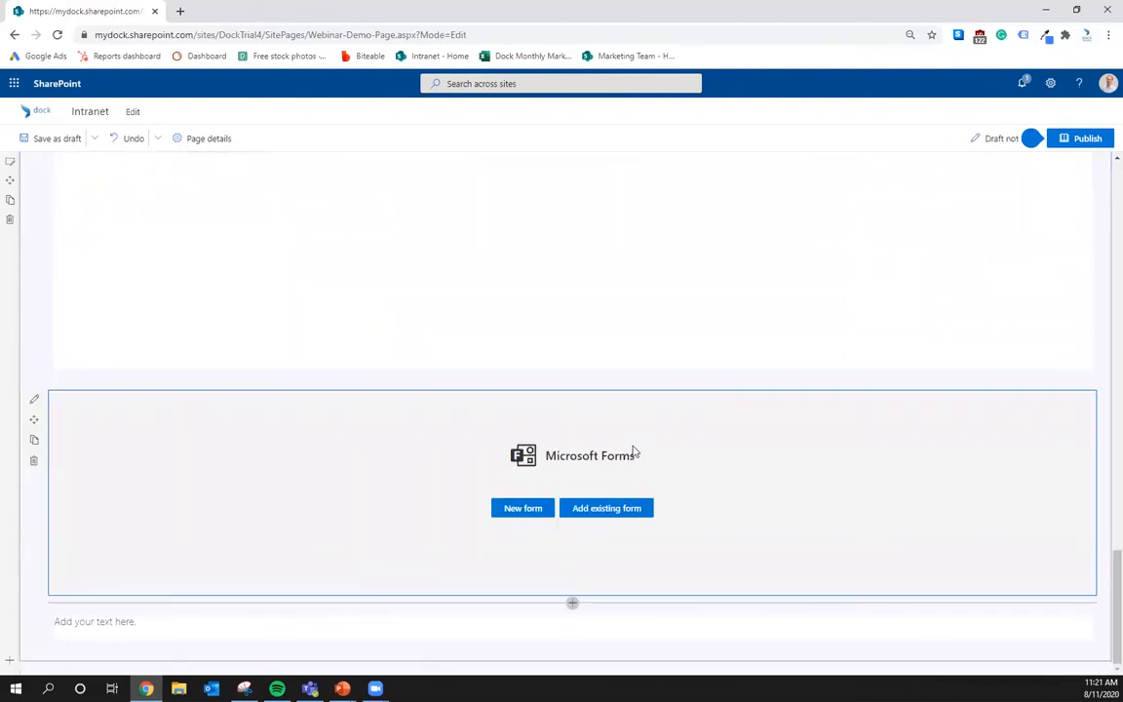
{"action": "left_click", "coordinate": [619, 508]}
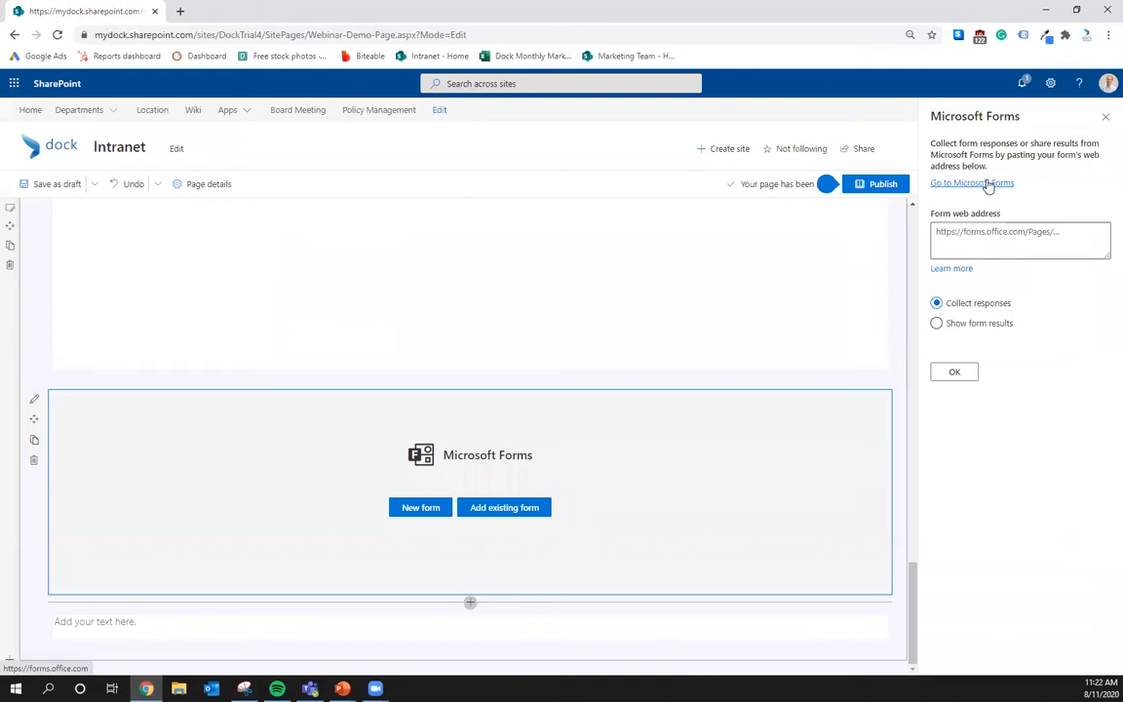
{"action": "left_click", "coordinate": [1010, 253]}
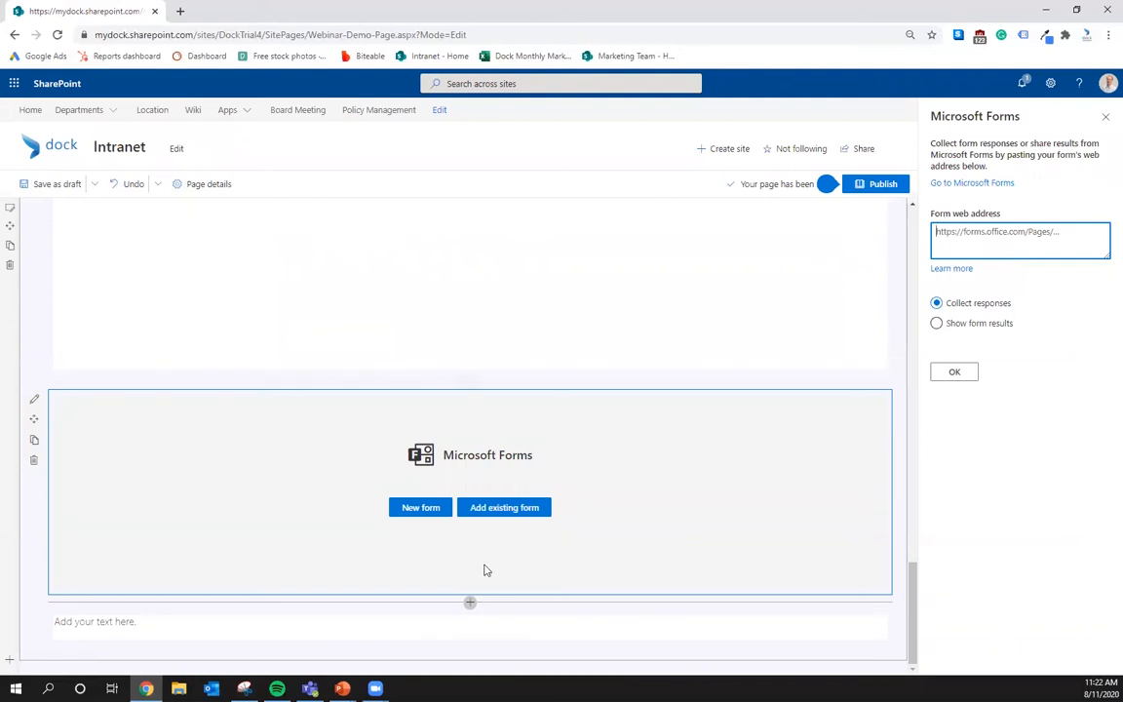
{"action": "left_click", "coordinate": [466, 606]}
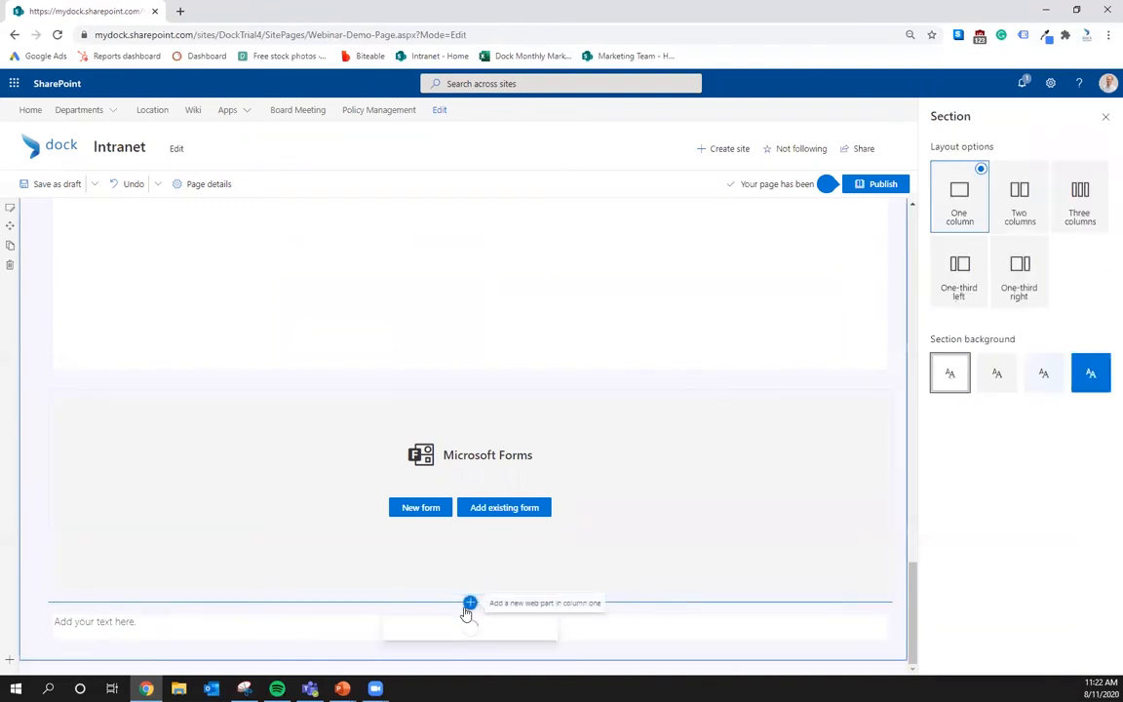
- Insert a People profiles web part below the Forms section
{"action": "scroll", "coordinate": [493, 534], "scroll_direction": "down", "scroll_amount": 5}
{"action": "scroll", "coordinate": [493, 534], "scroll_direction": "down", "scroll_amount": 4}
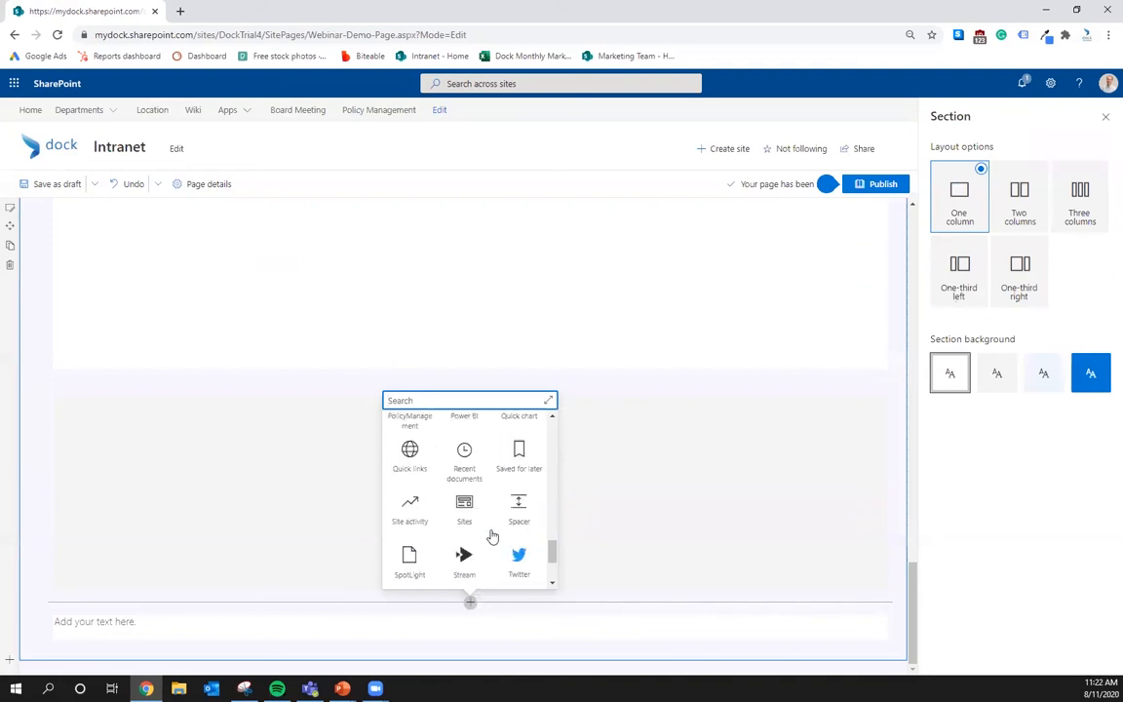
{"action": "scroll", "coordinate": [493, 534], "scroll_direction": "up", "scroll_amount": 1}
{"action": "scroll", "coordinate": [493, 536], "scroll_direction": "up", "scroll_amount": 2}
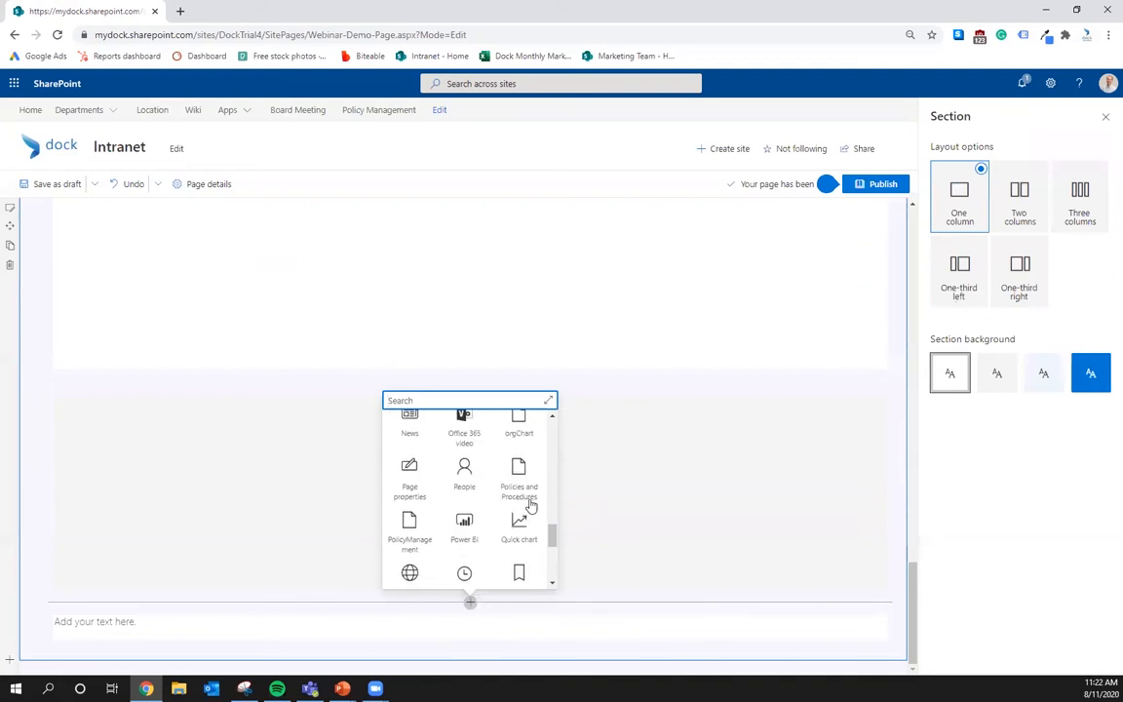
{"action": "left_click", "coordinate": [460, 477]}
- Search the directory for a colleague, add them as a profile, and pick Descriptive layout
{"action": "left_click", "coordinate": [134, 561]}
{"action": "type", "text": "g"}
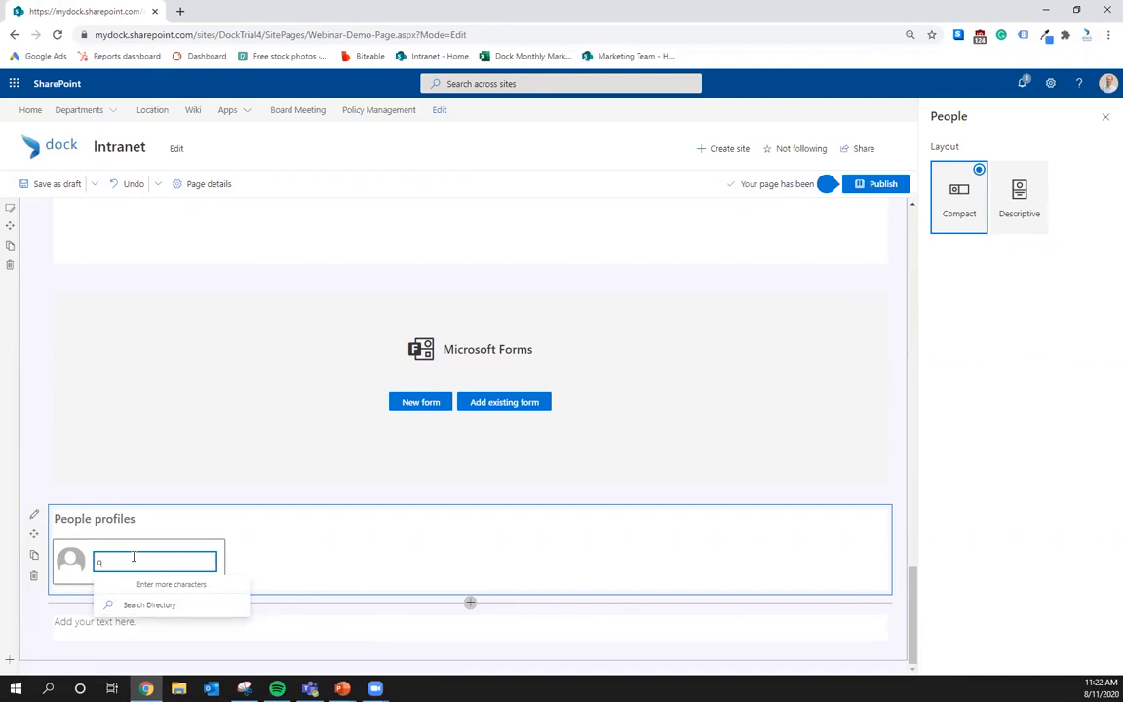
{"action": "left_click", "coordinate": [170, 604]}
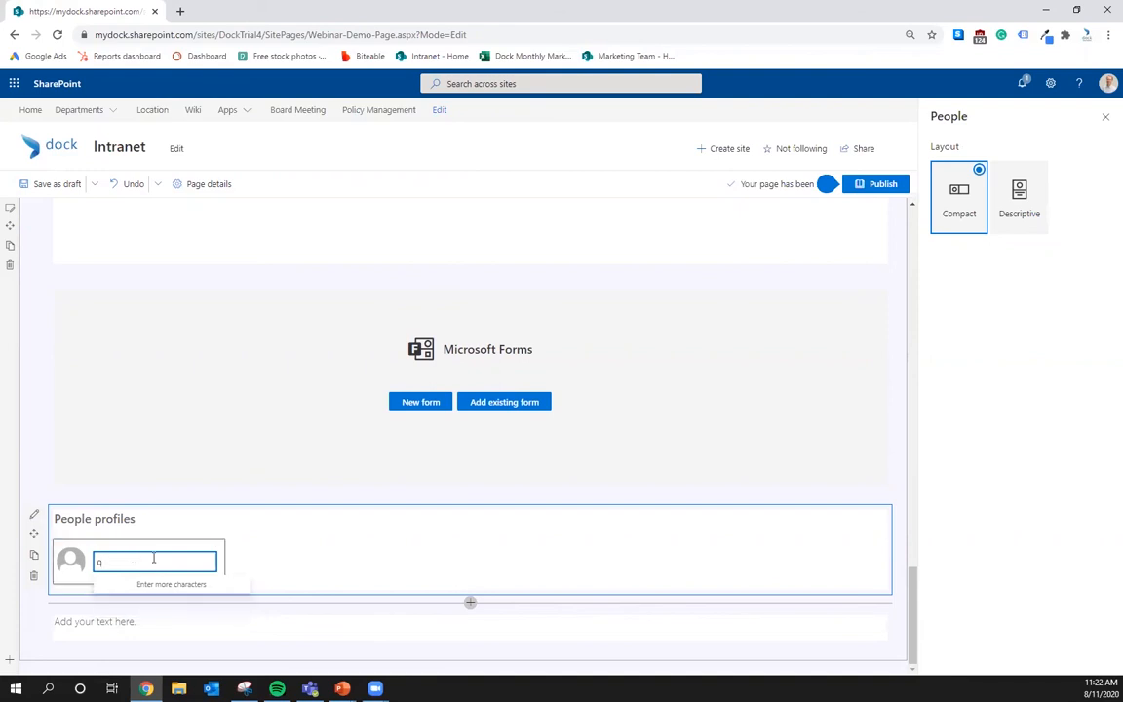
{"action": "key", "text": "BackSpace"}
{"action": "type", "text": "Ale"}
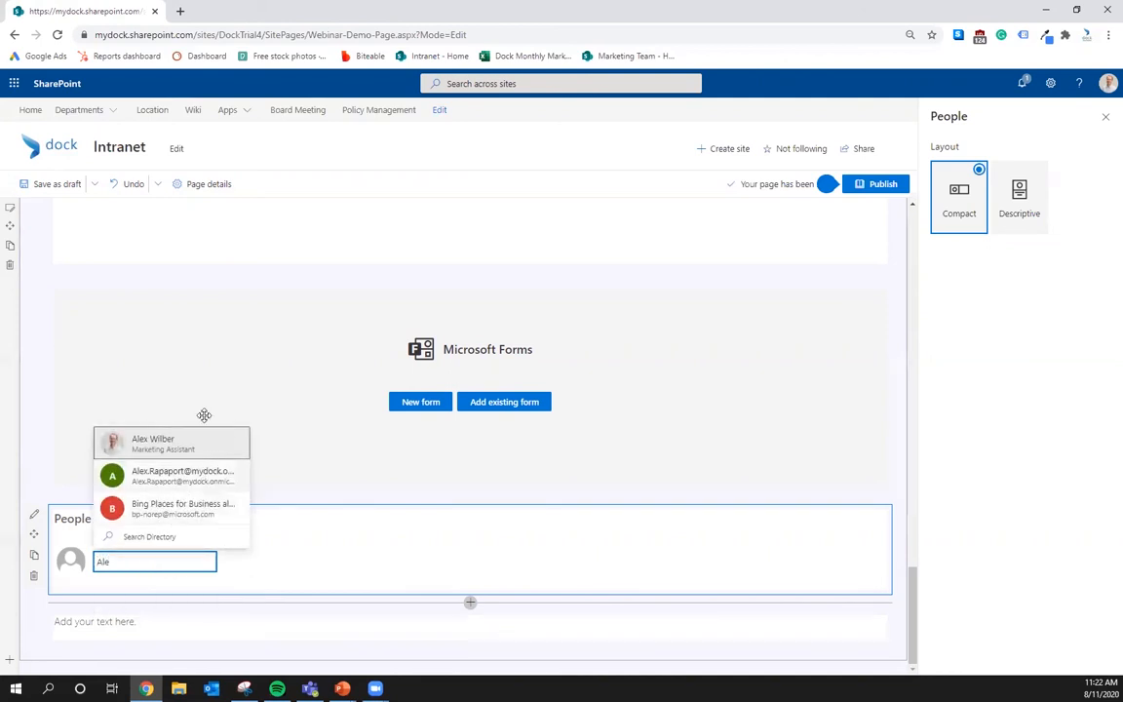
{"action": "left_click", "coordinate": [201, 437]}
{"action": "left_click", "coordinate": [129, 553]}
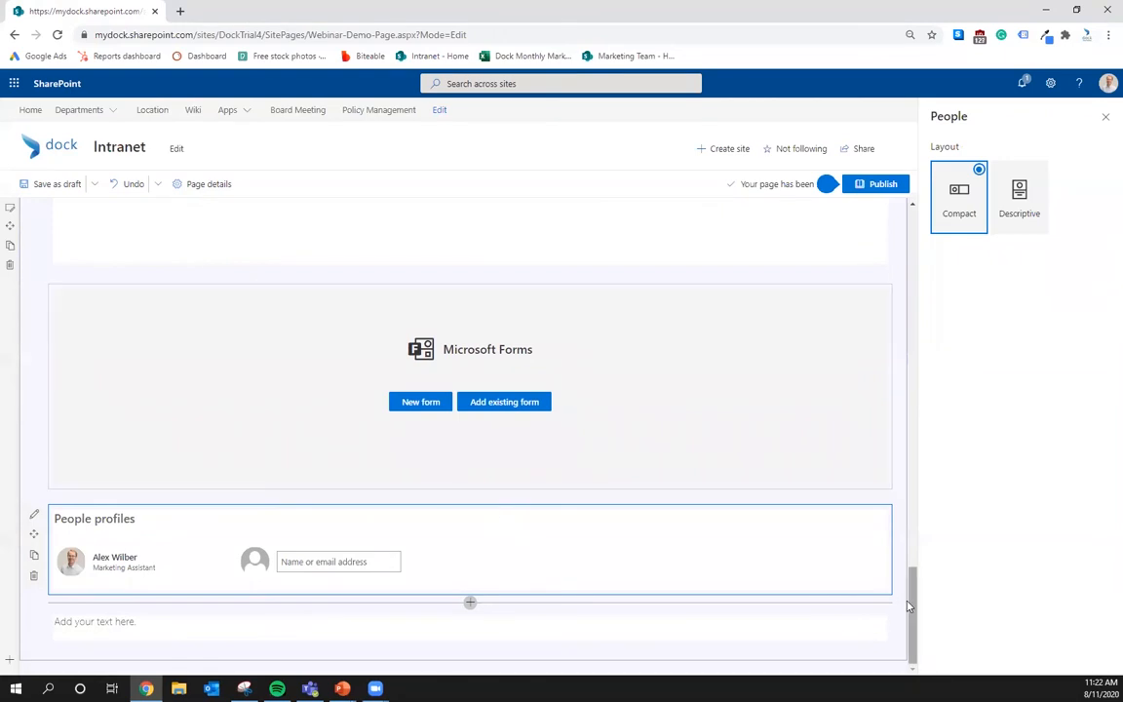
{"action": "left_click", "coordinate": [1003, 210]}
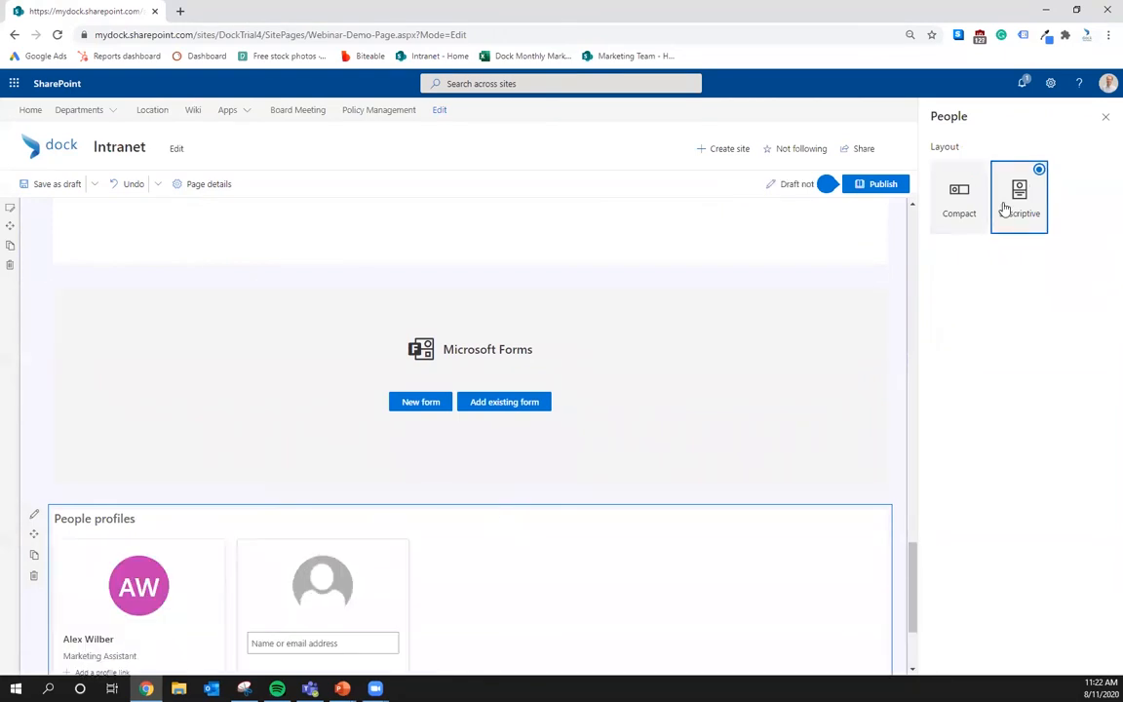
- Try adding a profile link, cancel it, and click into the empty description field
{"action": "scroll", "coordinate": [448, 429], "scroll_direction": "down", "scroll_amount": 2}
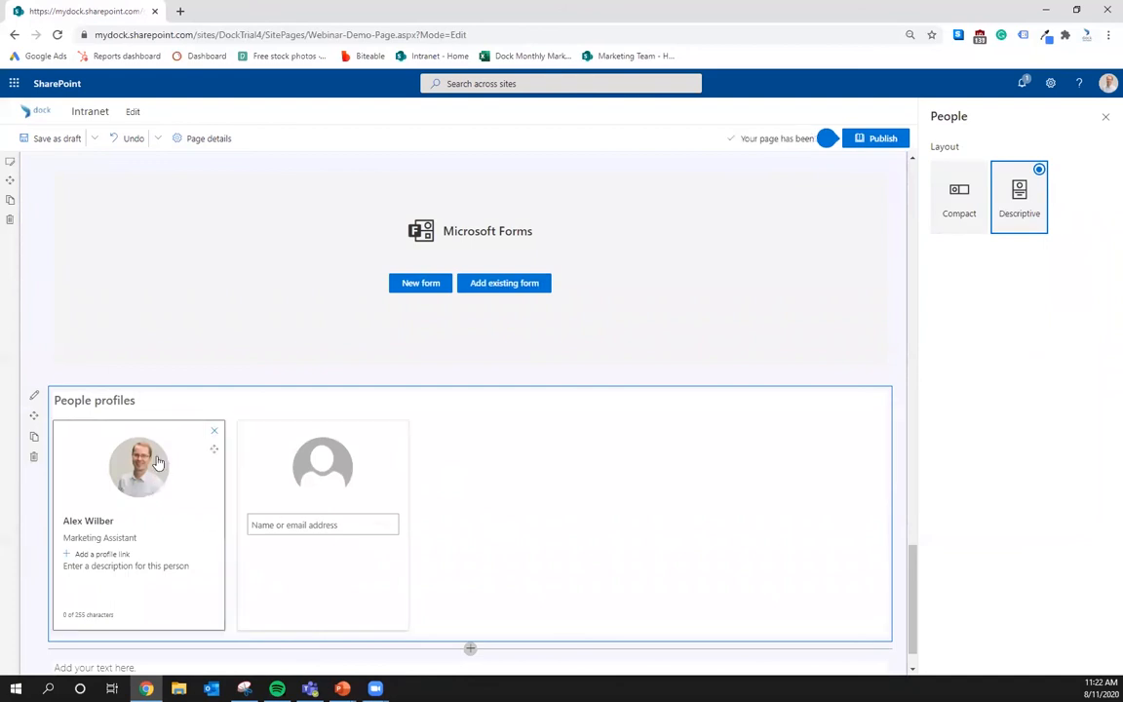
{"action": "left_click", "coordinate": [102, 554]}
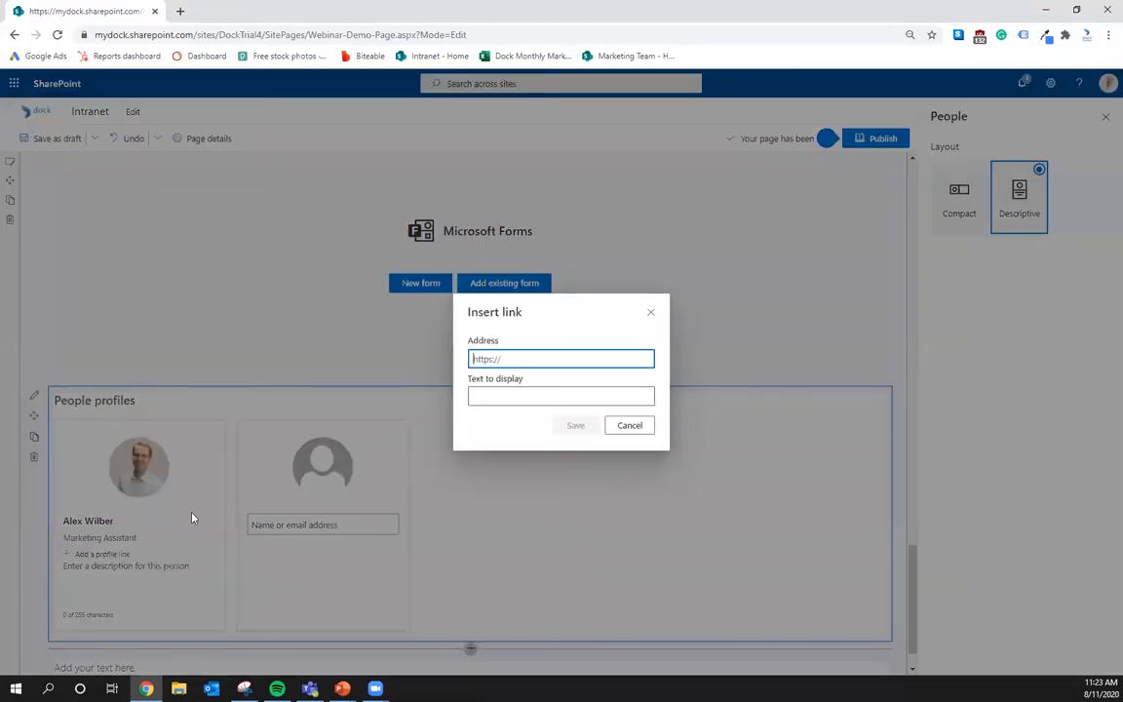
{"action": "left_click", "coordinate": [648, 322]}
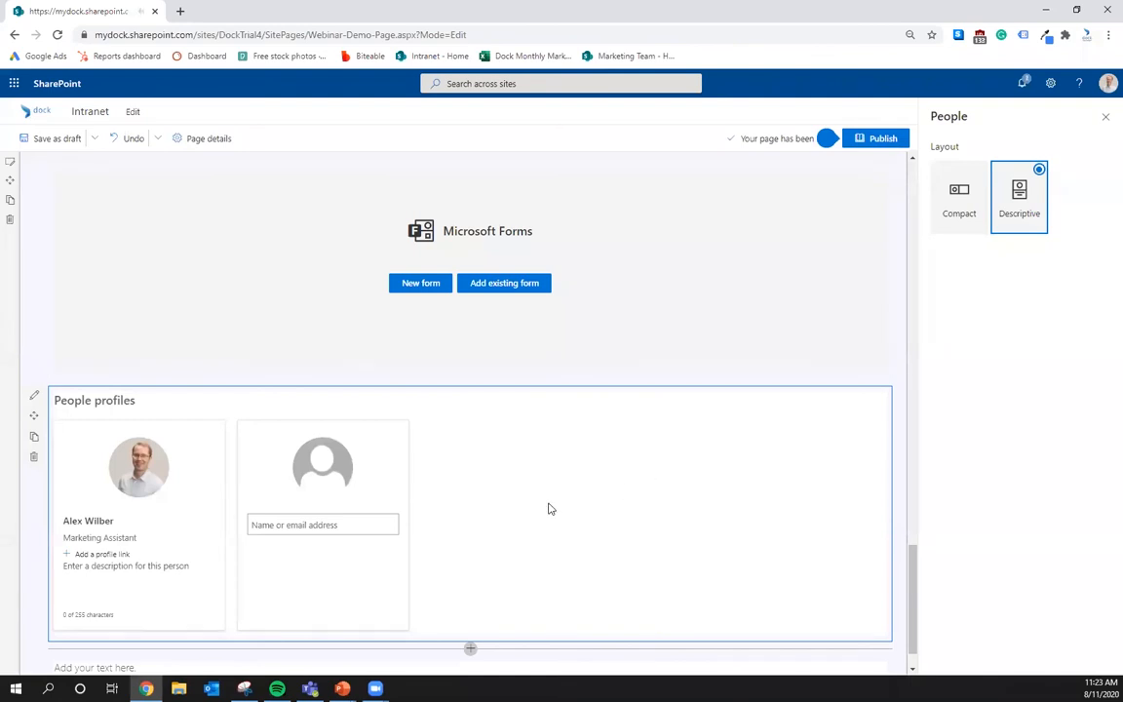
{"action": "left_click", "coordinate": [126, 562]}
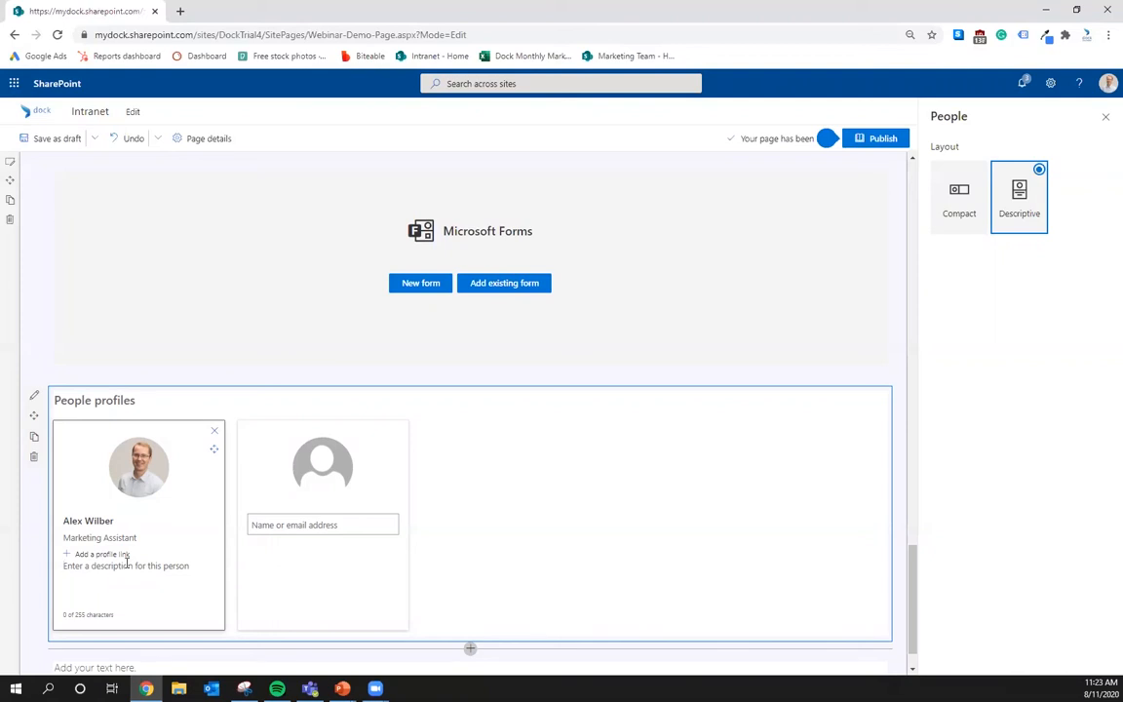
{"action": "scroll", "coordinate": [424, 521], "scroll_direction": "down", "scroll_amount": 1}
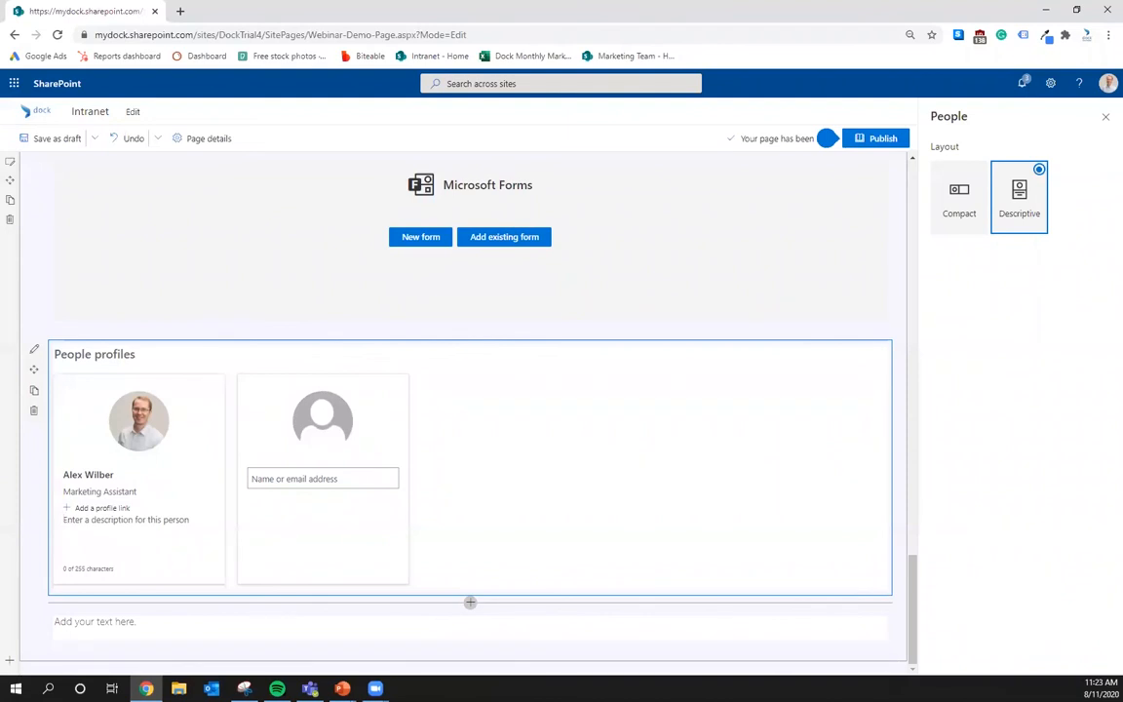
- Insert a Power BI web part under the People profiles section
{"action": "left_click", "coordinate": [469, 601]}
{"action": "left_click", "coordinate": [468, 600]}
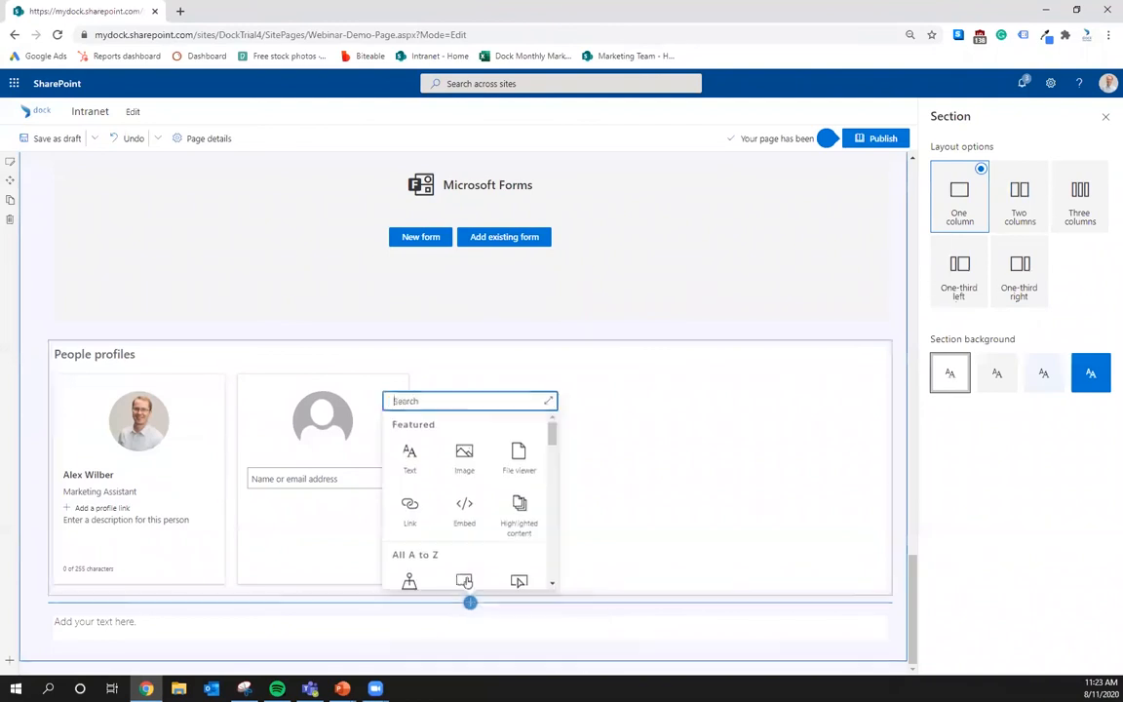
{"action": "scroll", "coordinate": [517, 488], "scroll_direction": "down", "scroll_amount": 10}
{"action": "scroll", "coordinate": [520, 534], "scroll_direction": "up", "scroll_amount": 3}
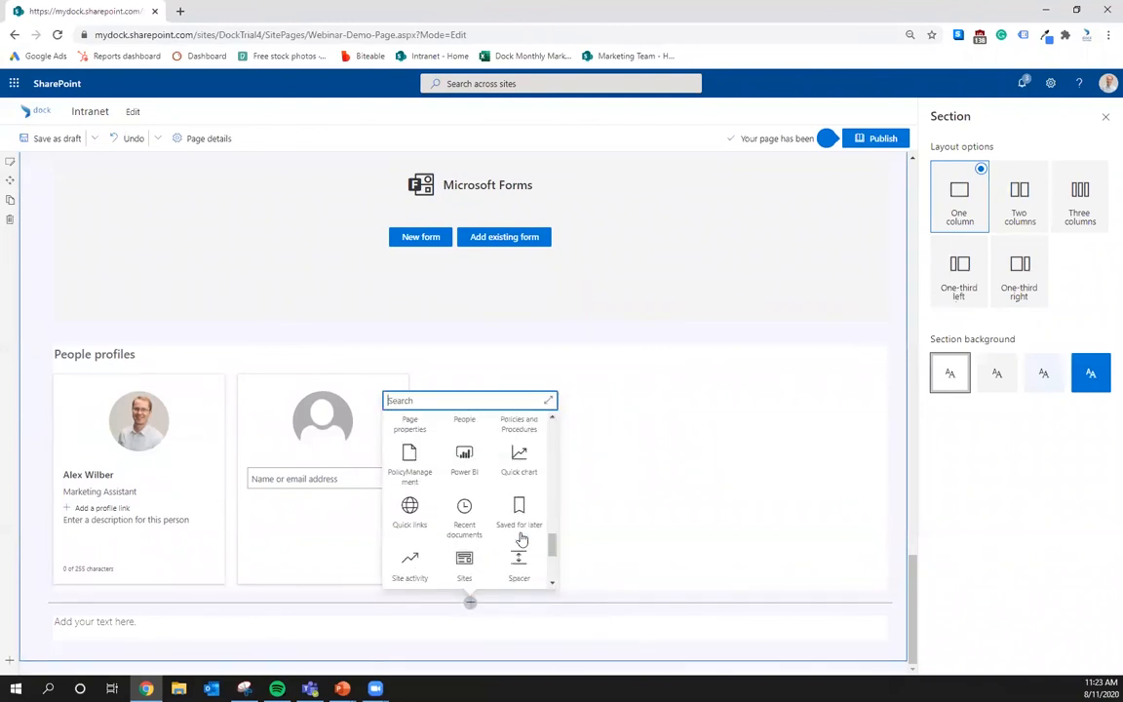
{"action": "left_click", "coordinate": [462, 451]}
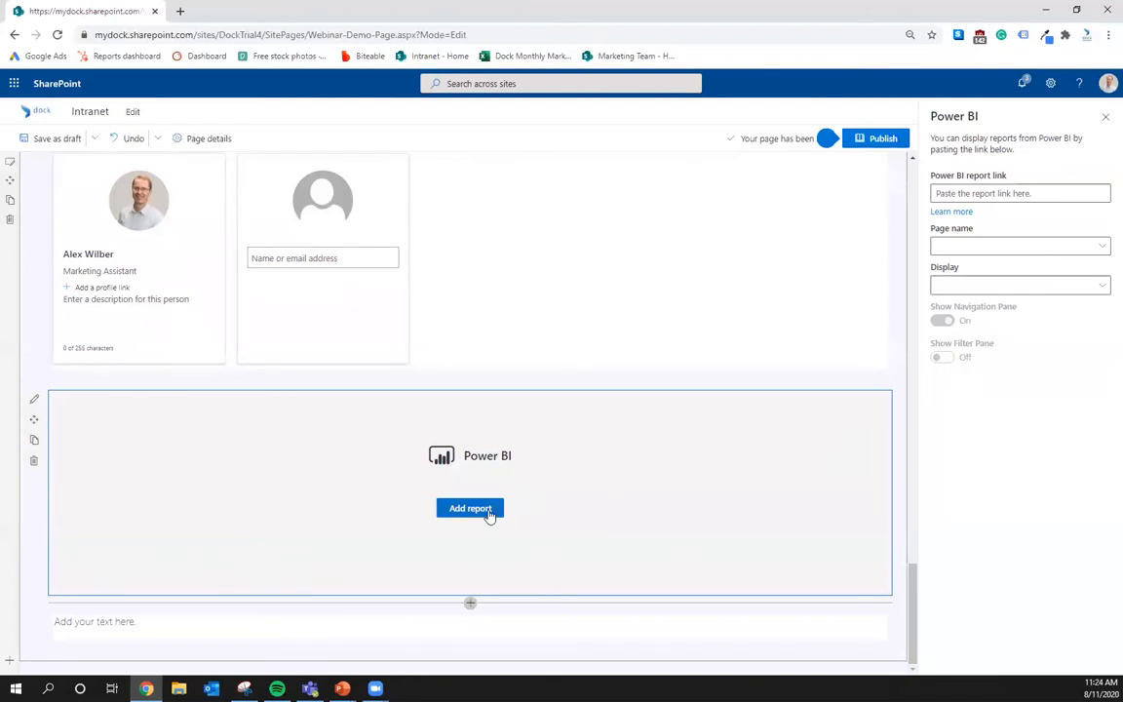
- Look over the Power BI report link, page and display settings, leaving them empty
{"action": "left_click", "coordinate": [995, 191]}
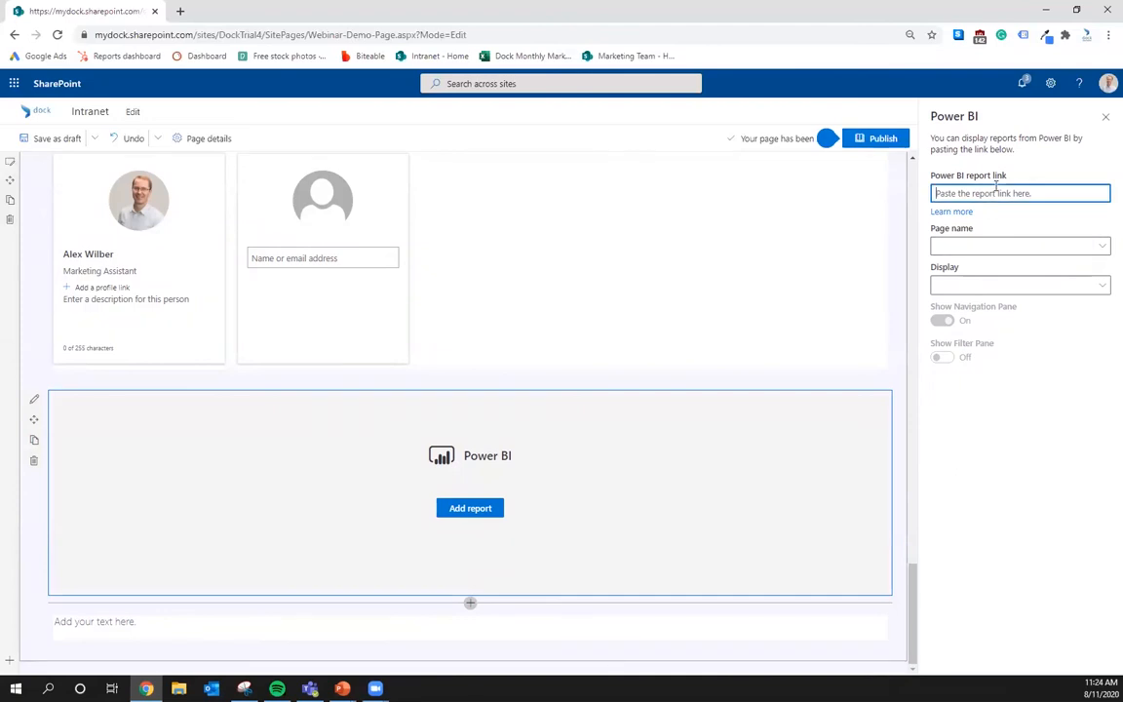
{"action": "left_click", "coordinate": [999, 247]}
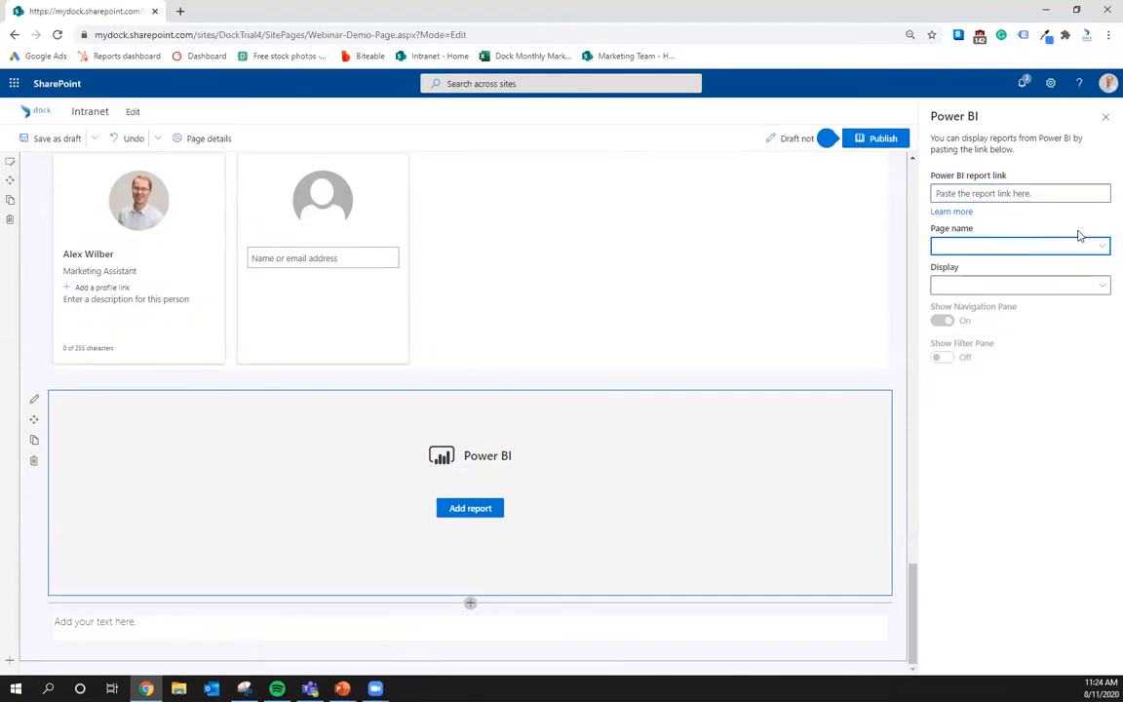
{"action": "left_click", "coordinate": [1091, 292]}
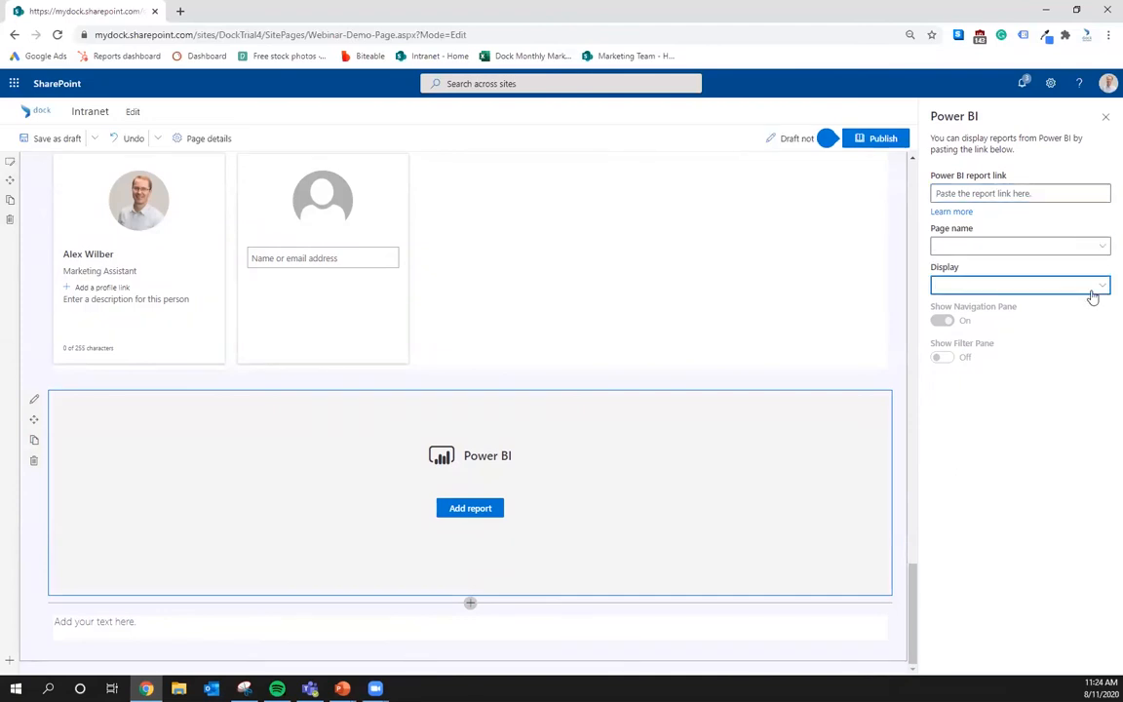
{"action": "left_click", "coordinate": [834, 320]}
{"action": "left_click", "coordinate": [687, 583]}
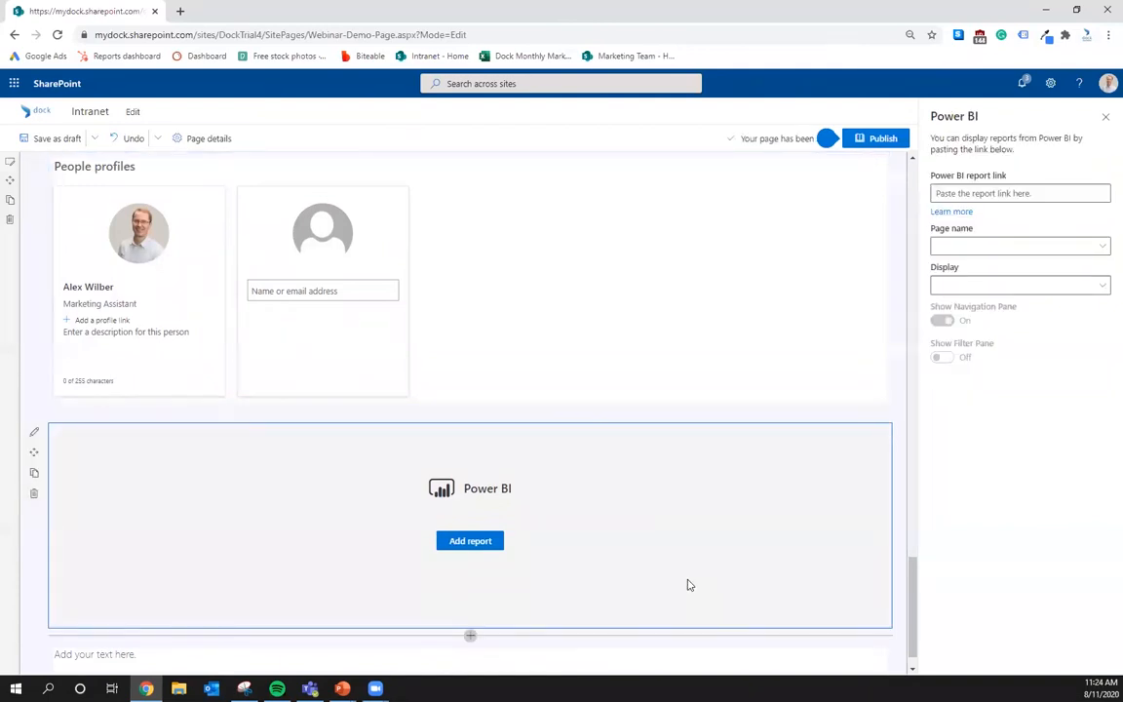
- Minimize the browser and advance the slideshow to the Q&A slide
{"action": "scroll", "coordinate": [664, 456], "scroll_direction": "down", "scroll_amount": 1}
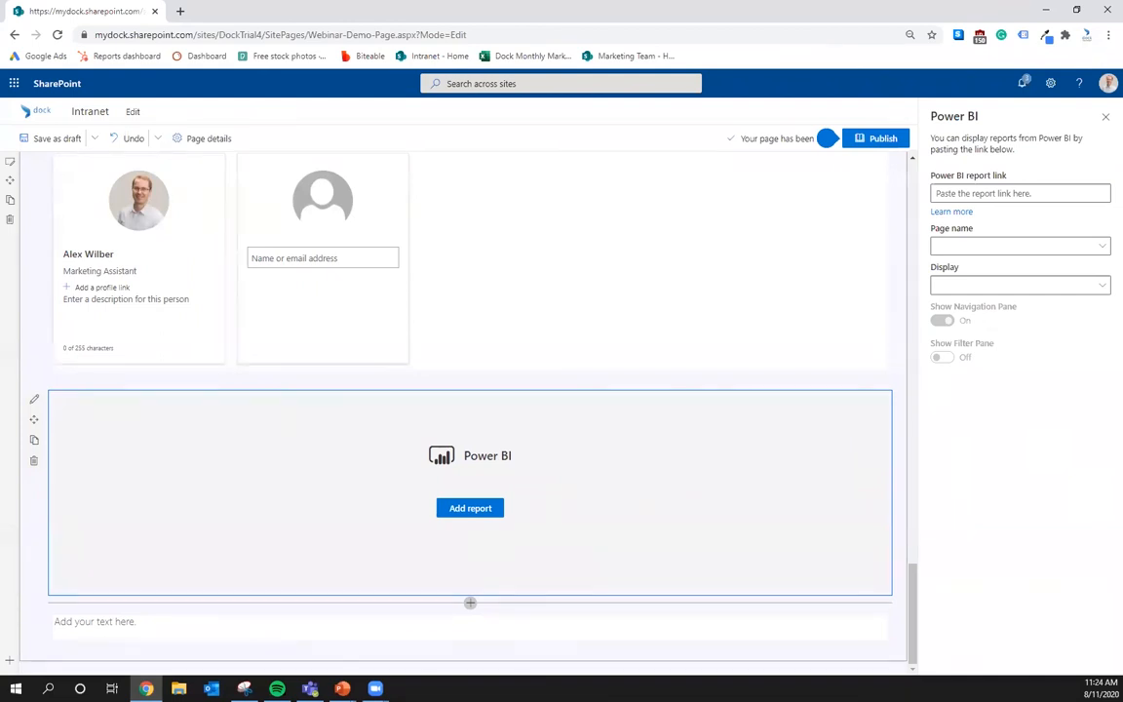
{"action": "left_click", "coordinate": [1049, 9]}
{"action": "key", "text": "Right"}
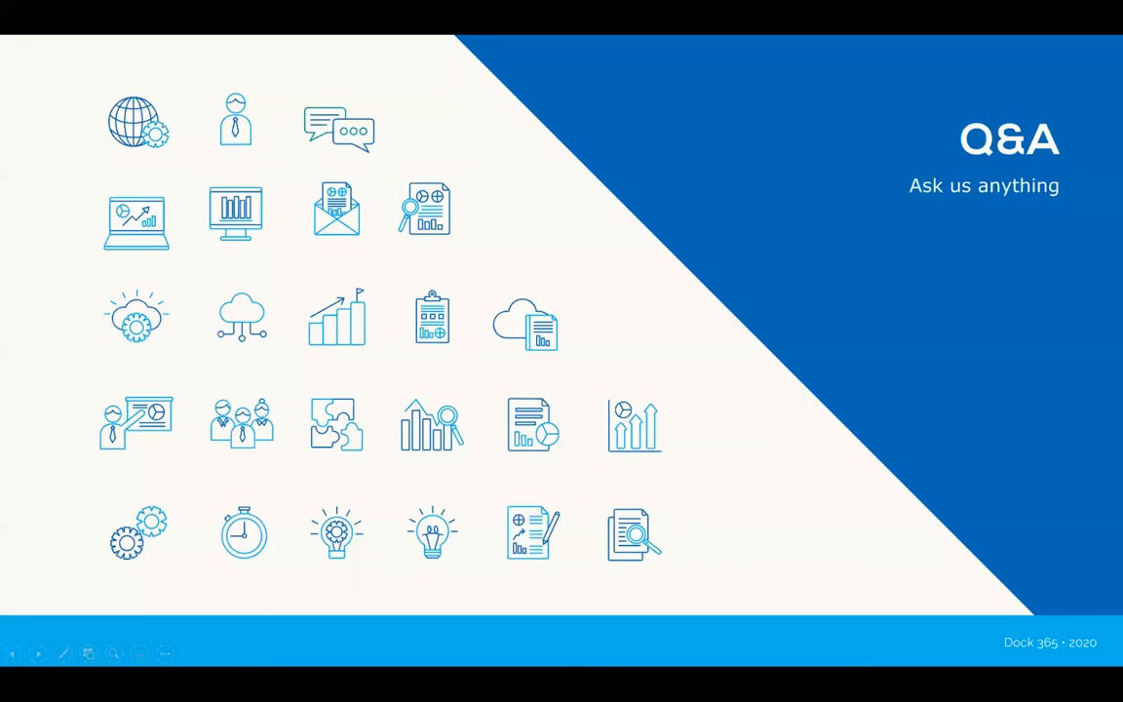